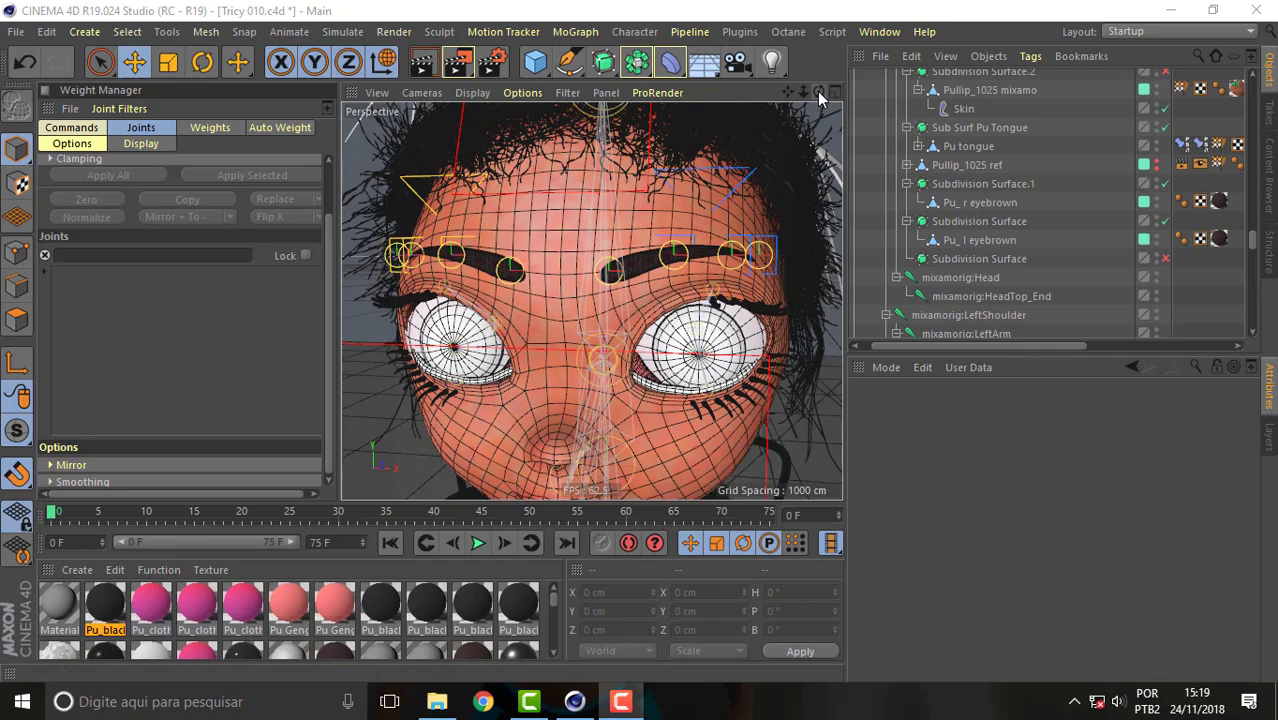
Orbit the perspective view around Tricy's head to inspect the eyebrow rig
mouse_move(817, 91)
mouse_down()
mouse_move(780, 110)
mouse_move(804, 112)
mouse_up()
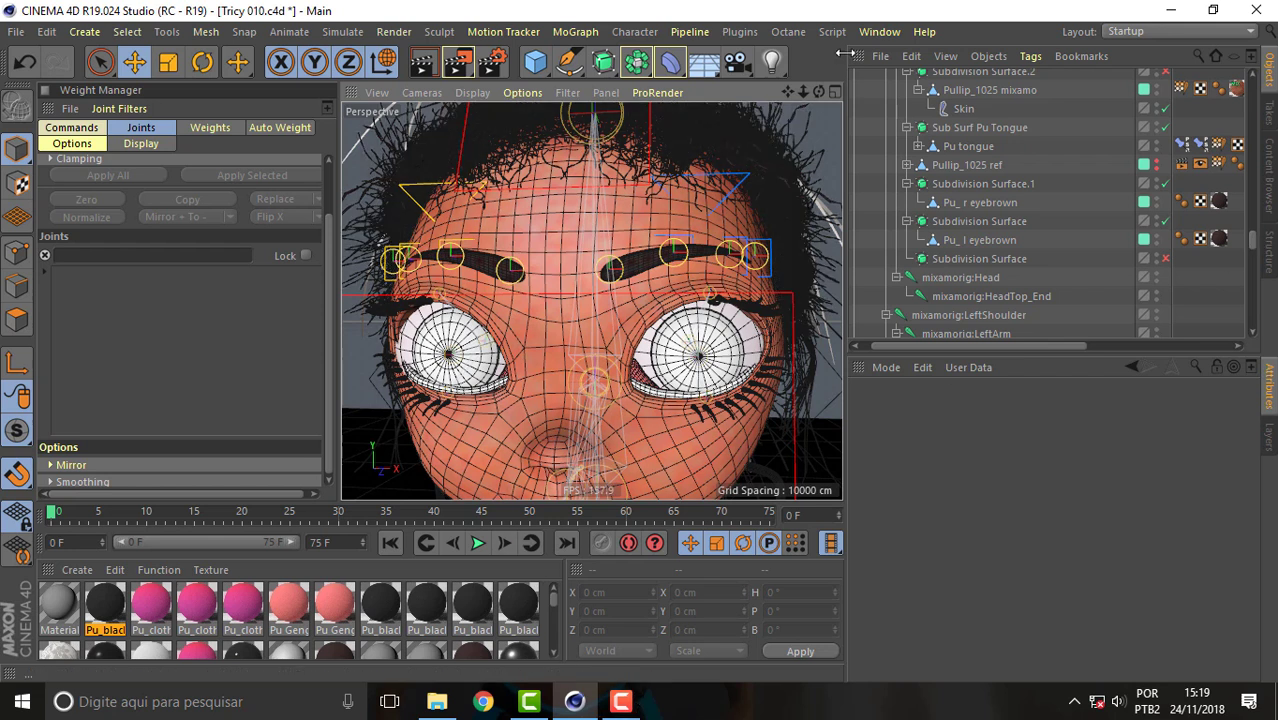
click(880, 31)
click(978, 494)
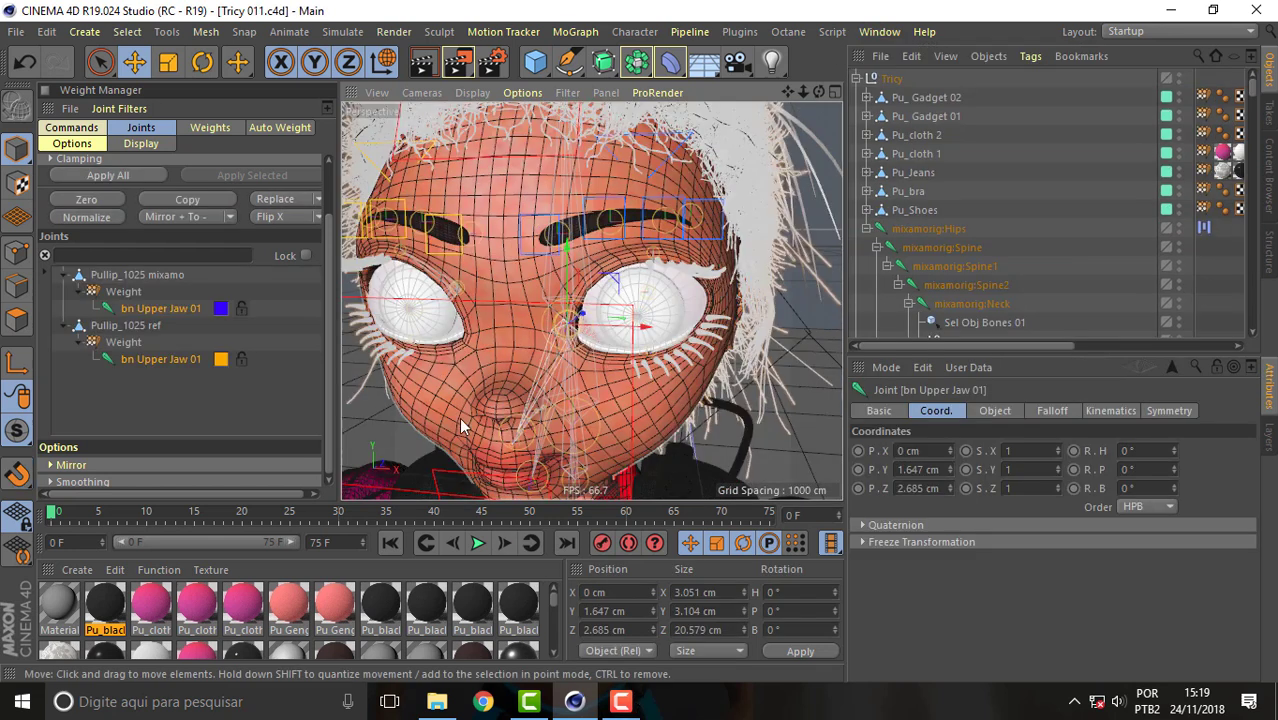
mouse_move(55, 515)
mouse_down()
mouse_move(227, 527)
mouse_move(362, 511)
mouse_move(152, 484)
mouse_move(227, 488)
mouse_move(151, 492)
mouse_move(224, 480)
mouse_move(139, 480)
mouse_move(241, 474)
mouse_move(160, 469)
mouse_move(175, 500)
mouse_move(230, 530)
mouse_move(200, 515)
mouse_move(250, 515)
mouse_move(52, 515)
mouse_up()
click(886, 32)
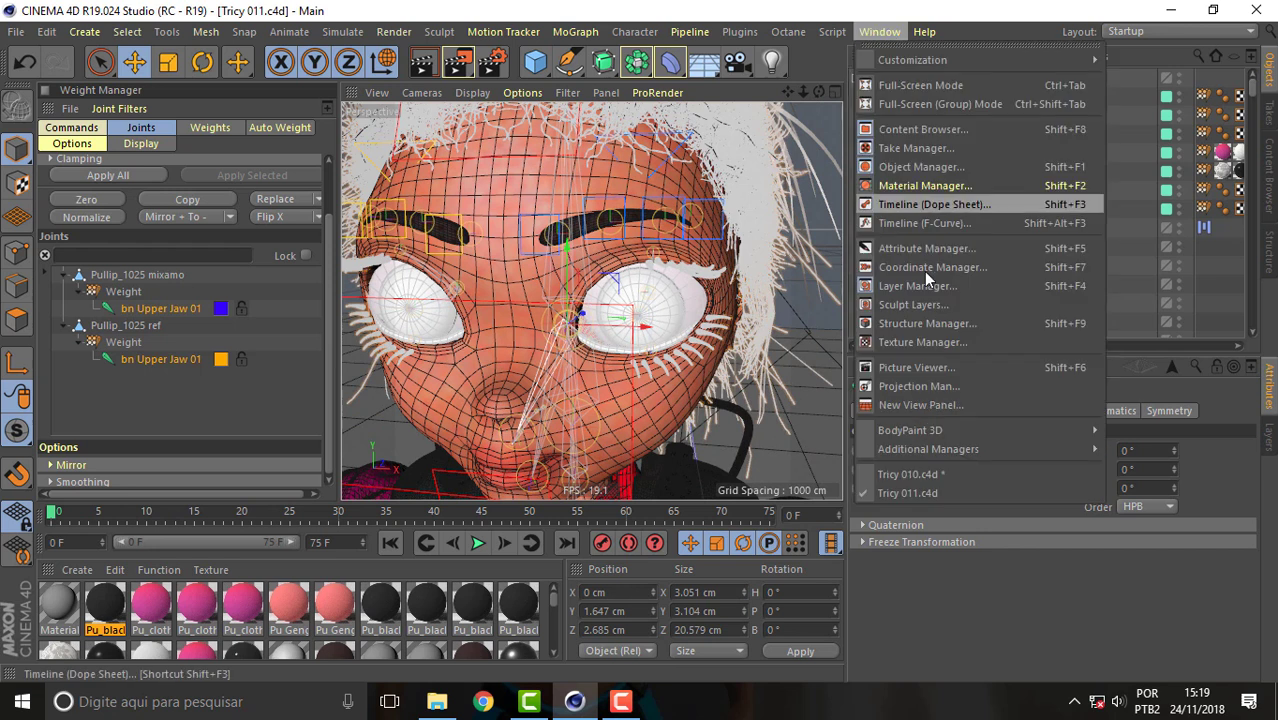
click(934, 472)
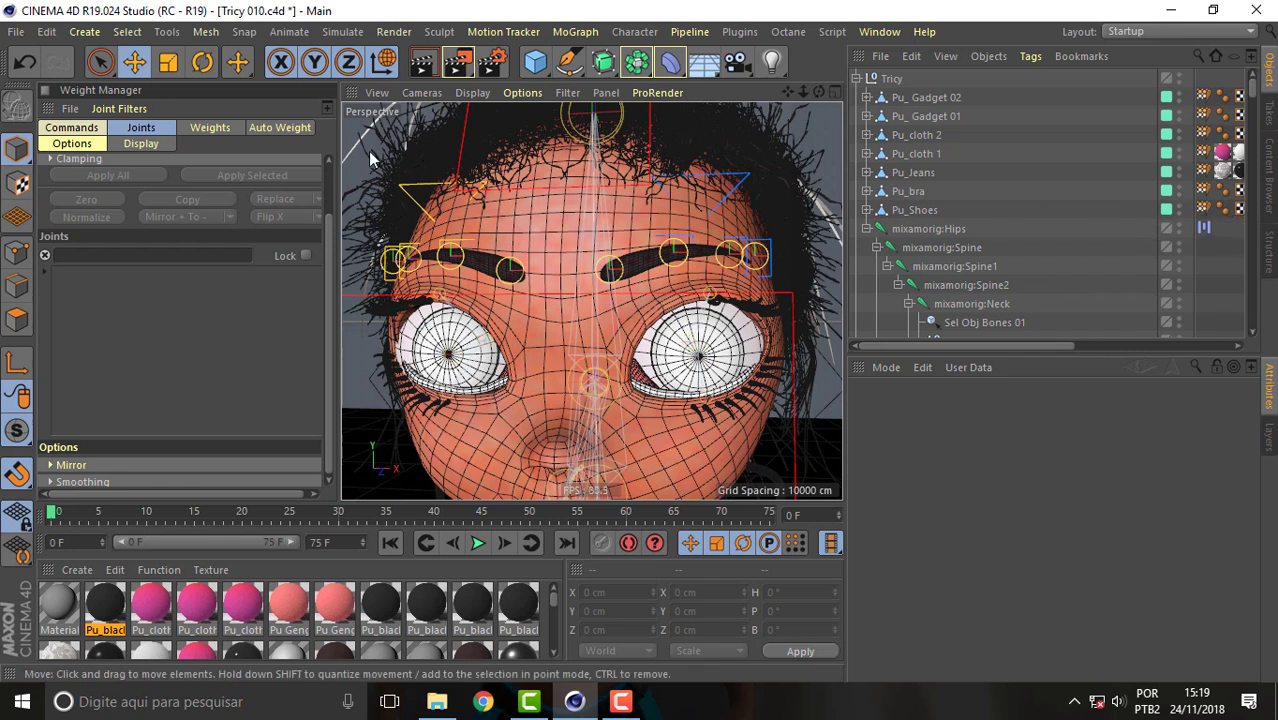
Select the left inner eyebrow joint bn_l brown a01 as the joint to weight
mouse_move(1253, 88)
mouse_down()
mouse_move(1247, 224)
mouse_move(1248, 185)
mouse_up()
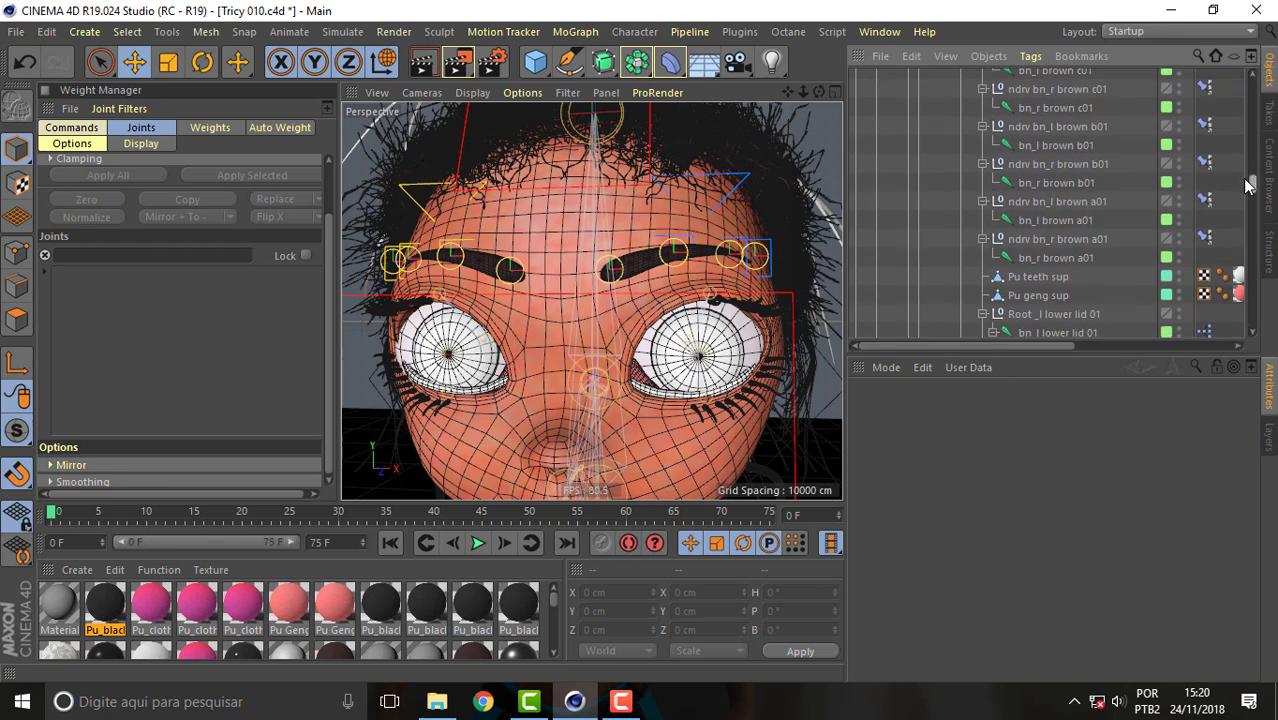
click(1061, 221)
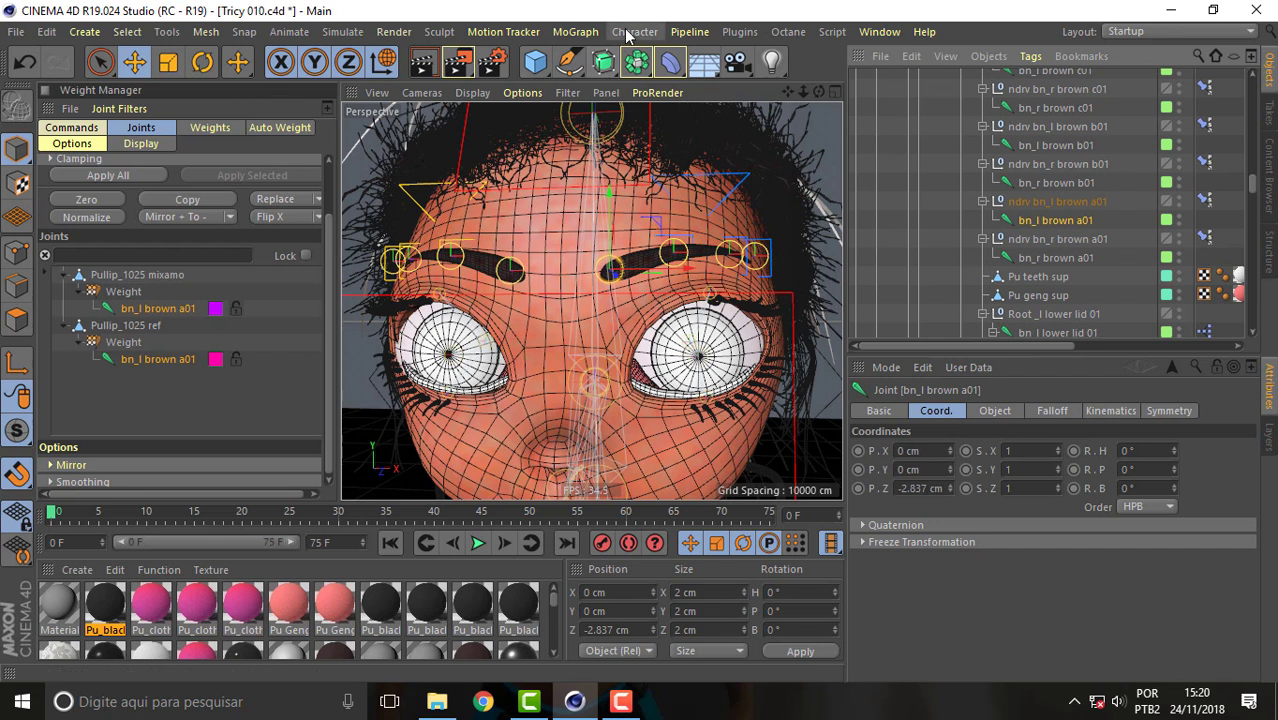
click(245, 62)
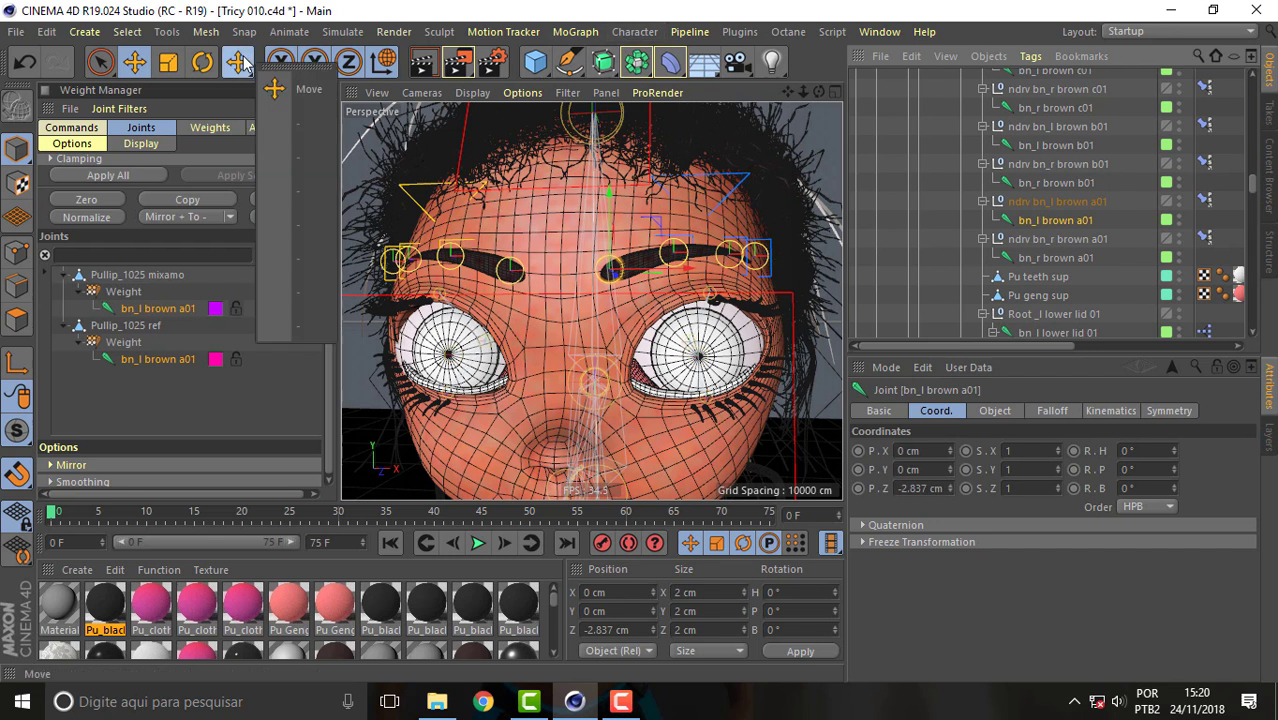
click(638, 32)
Set the Weight Tool to Spray mode and paint bn_l brown a01 weights on the forehead
click(693, 280)
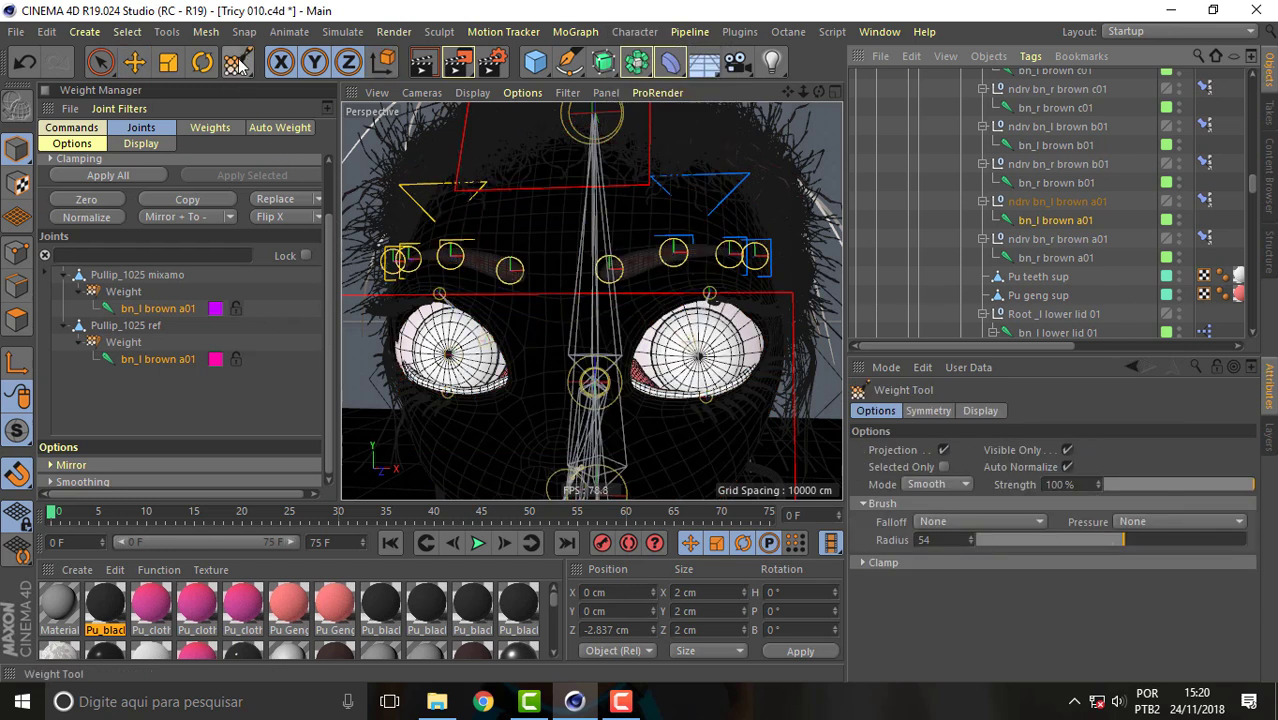
click(935, 486)
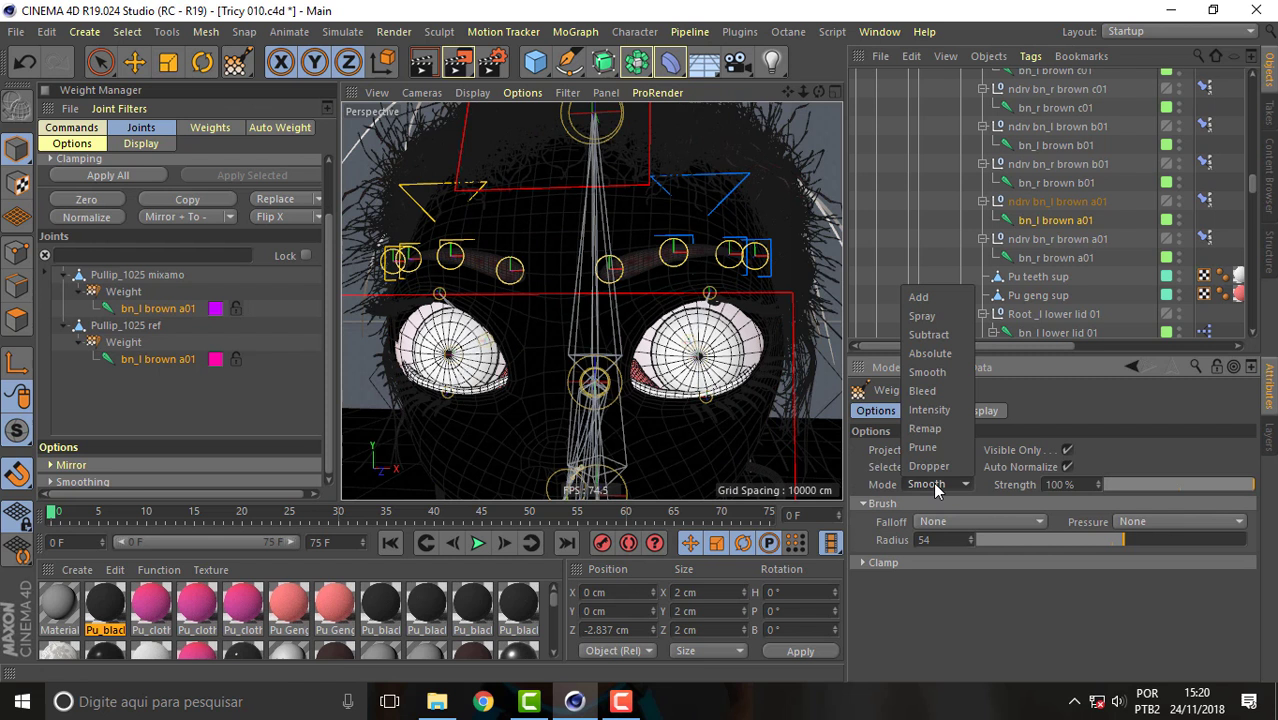
click(922, 316)
click(930, 411)
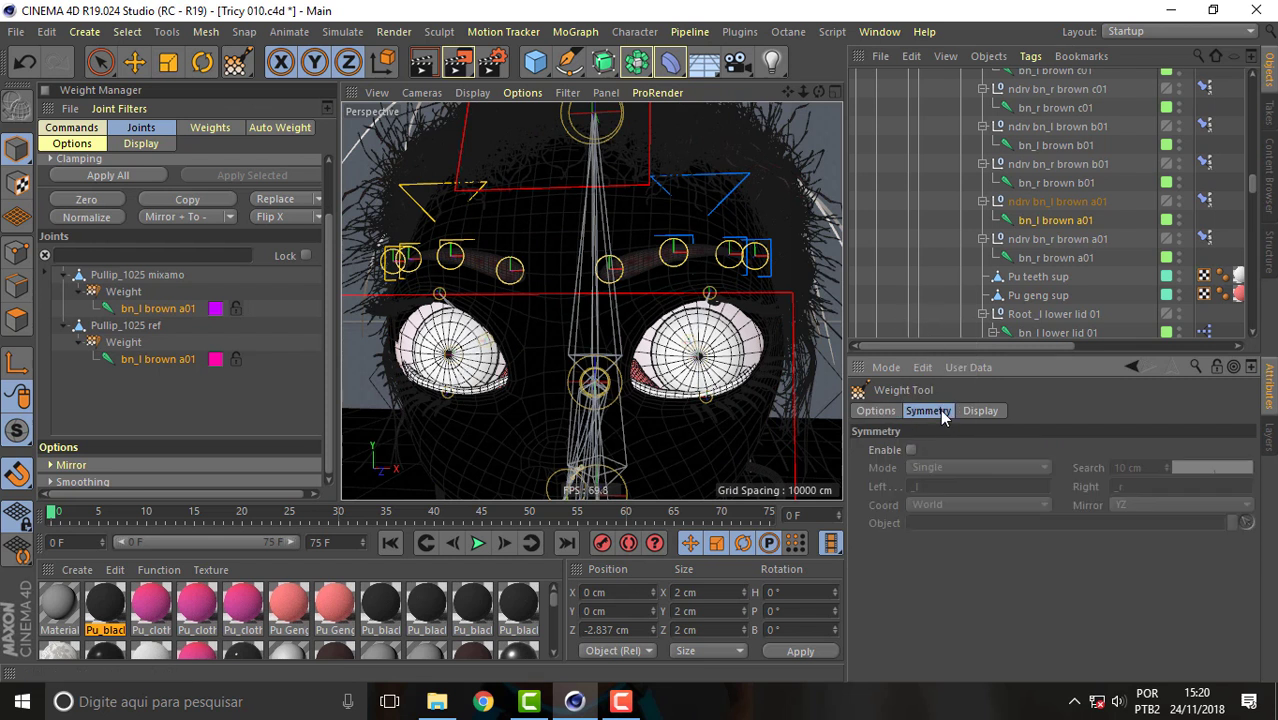
click(876, 411)
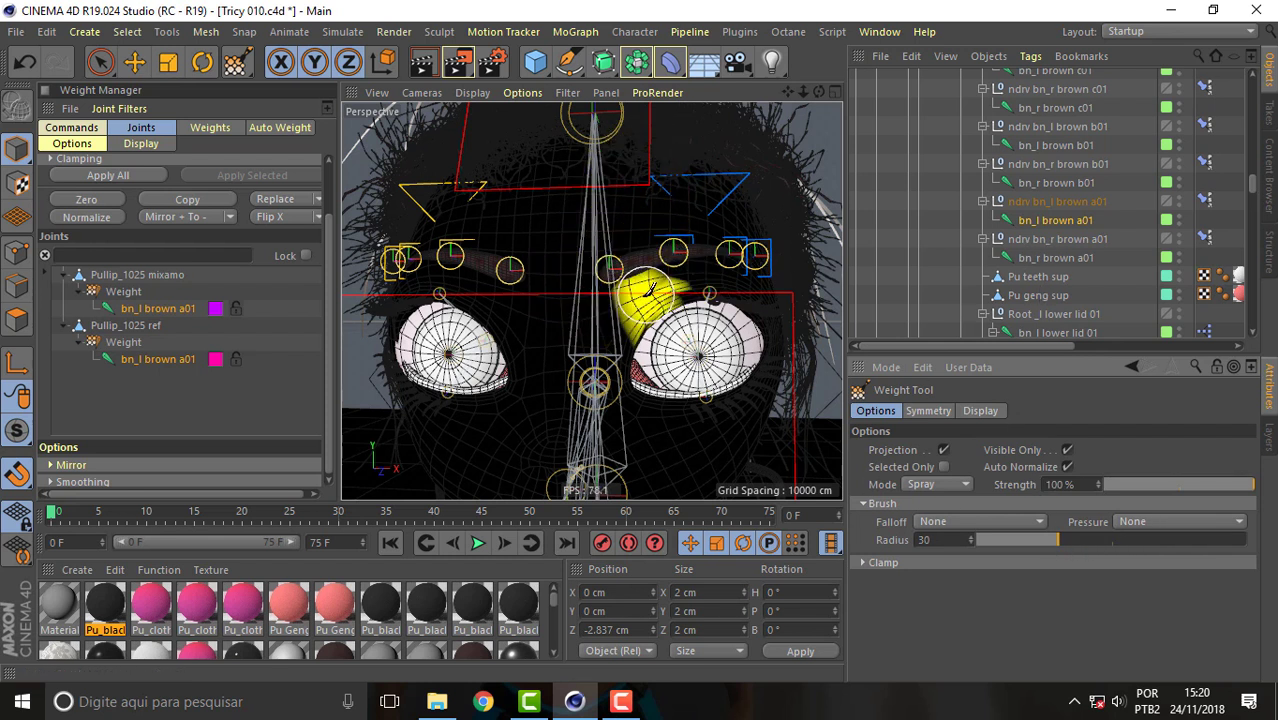
drag(607, 290, 612, 230)
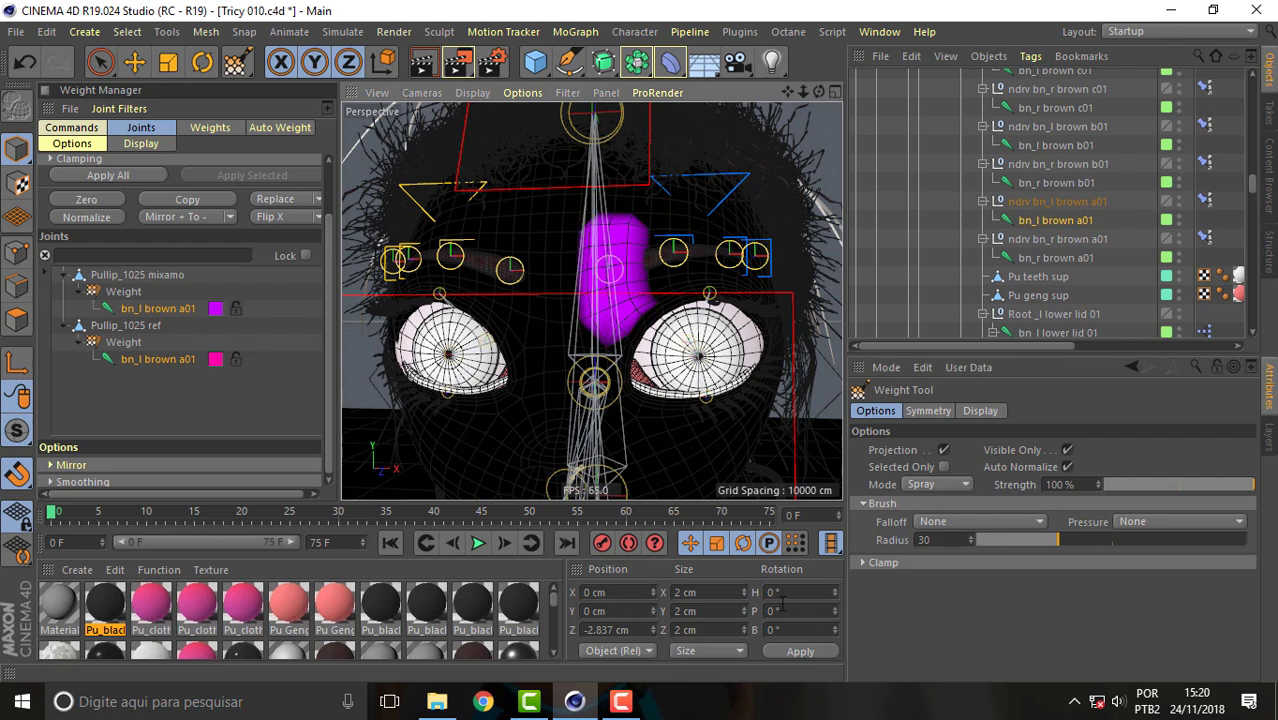
Switch to bn_r brown a01, undo the stroke, and repaint its brow weights
click(1056, 257)
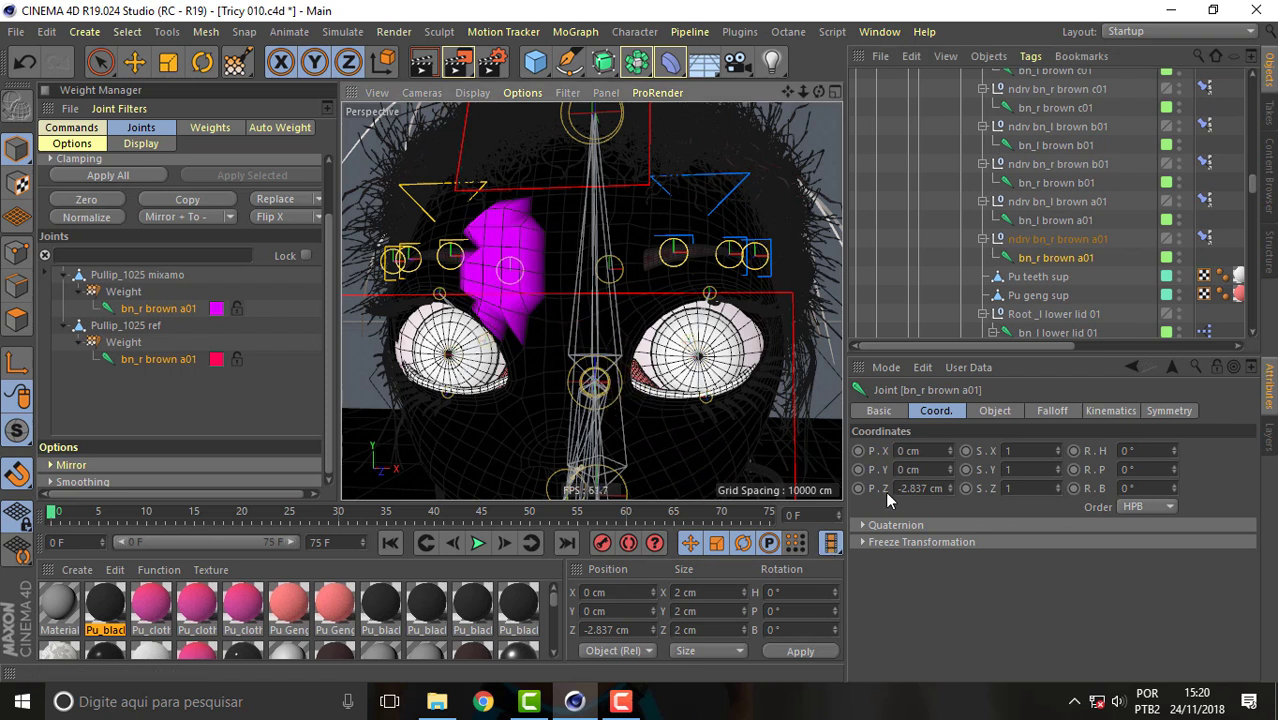
key(ctrl+z)
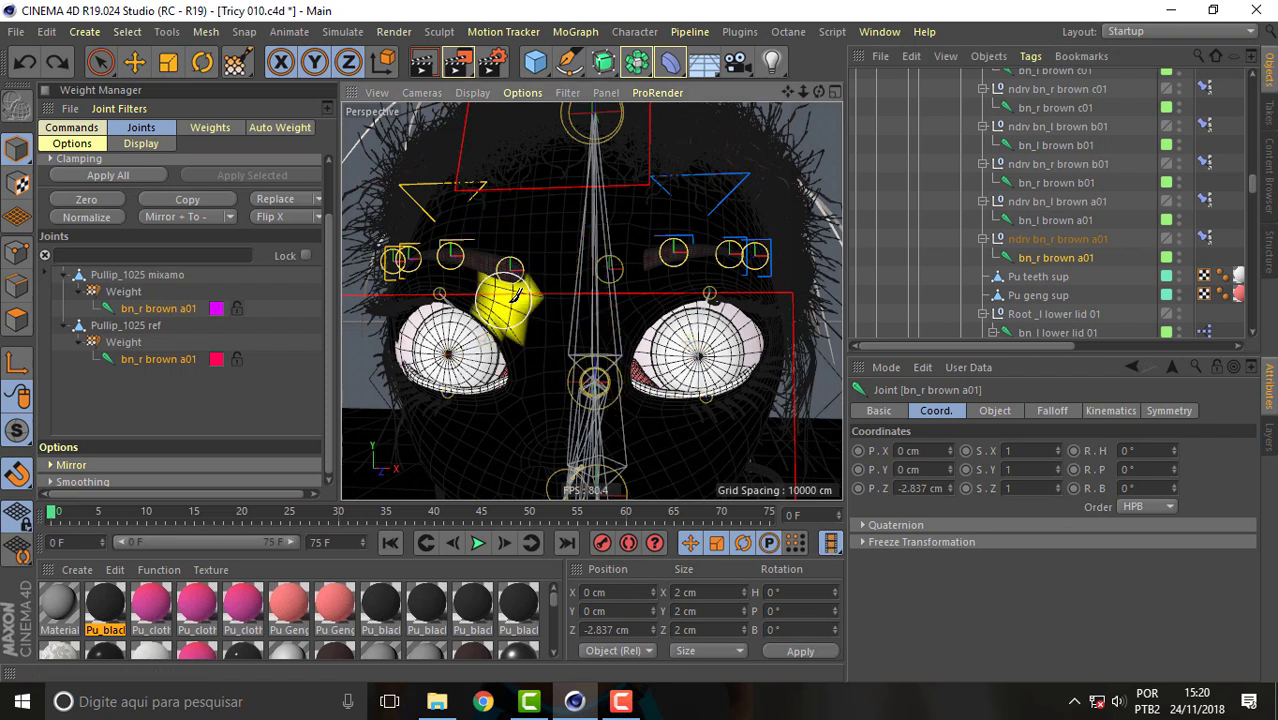
drag(515, 285, 513, 230)
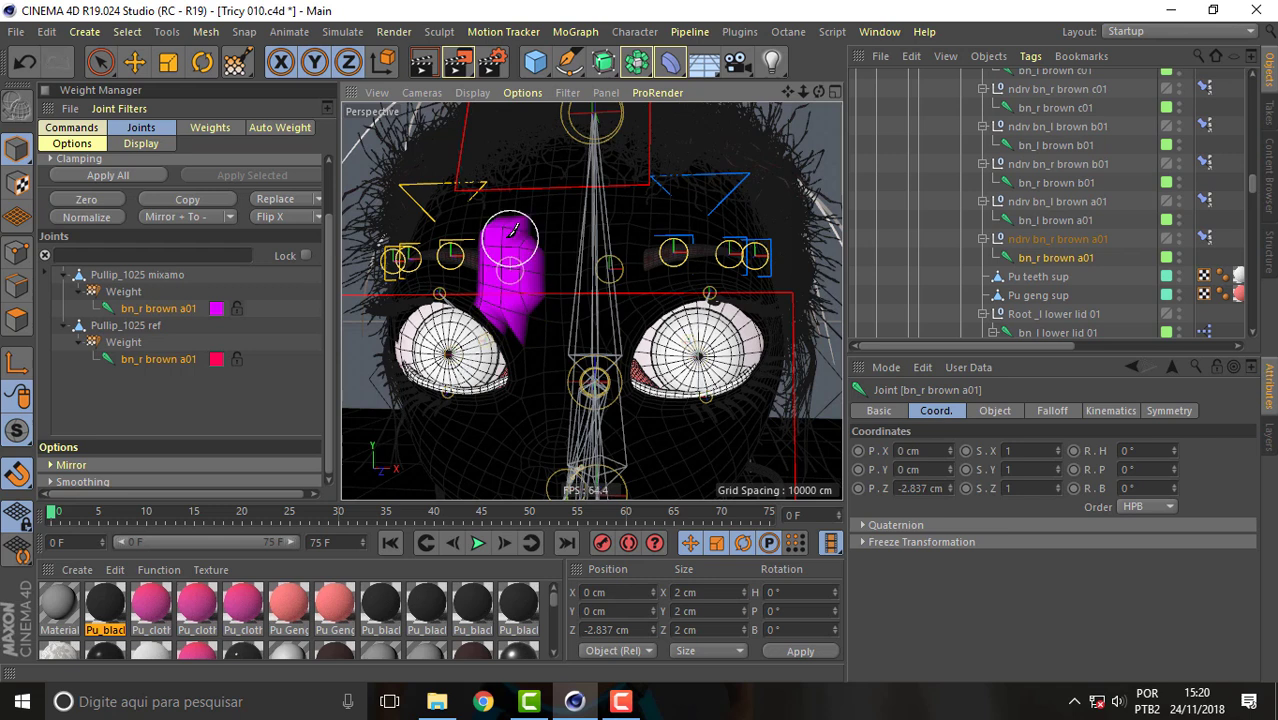
click(135, 64)
Pull the inner brow controls anim_l and anim_r brow a 01 down together
mouse_move(818, 91)
mouse_down()
mouse_move(800, 130)
mouse_move(802, 96)
mouse_up()
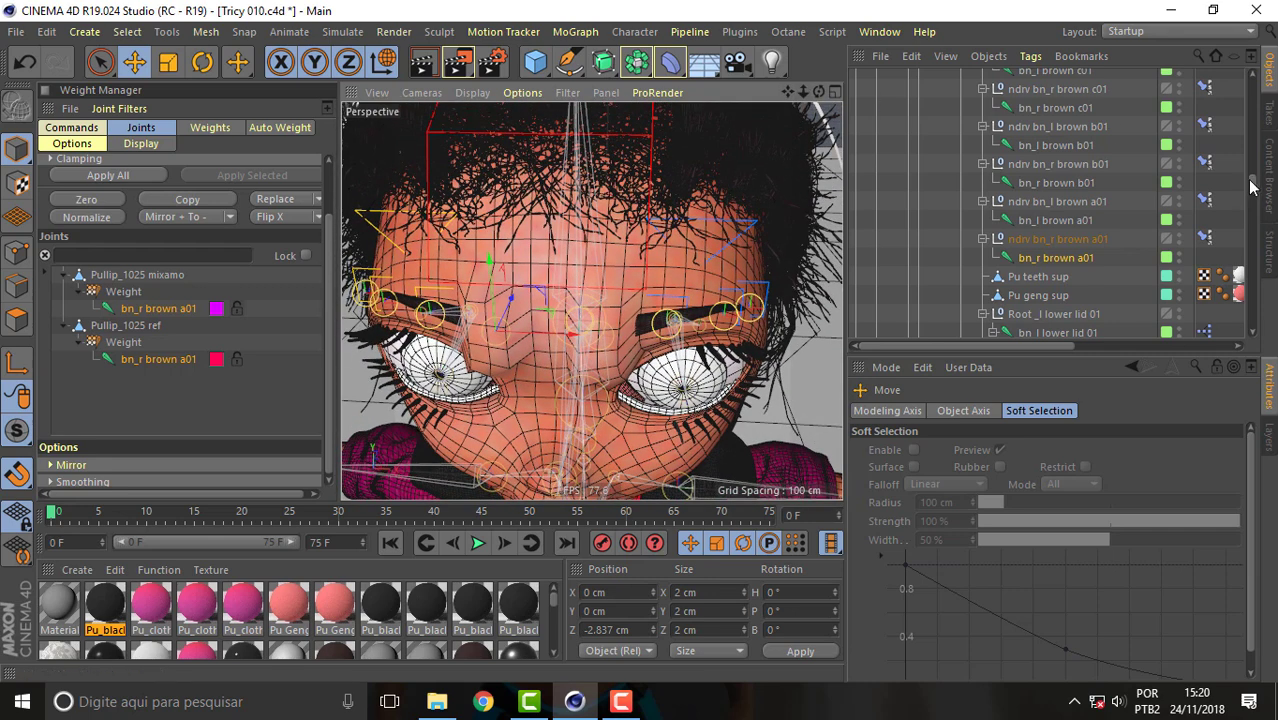
mouse_move(1252, 186)
mouse_down()
mouse_move(1262, 108)
mouse_move(1262, 120)
mouse_up()
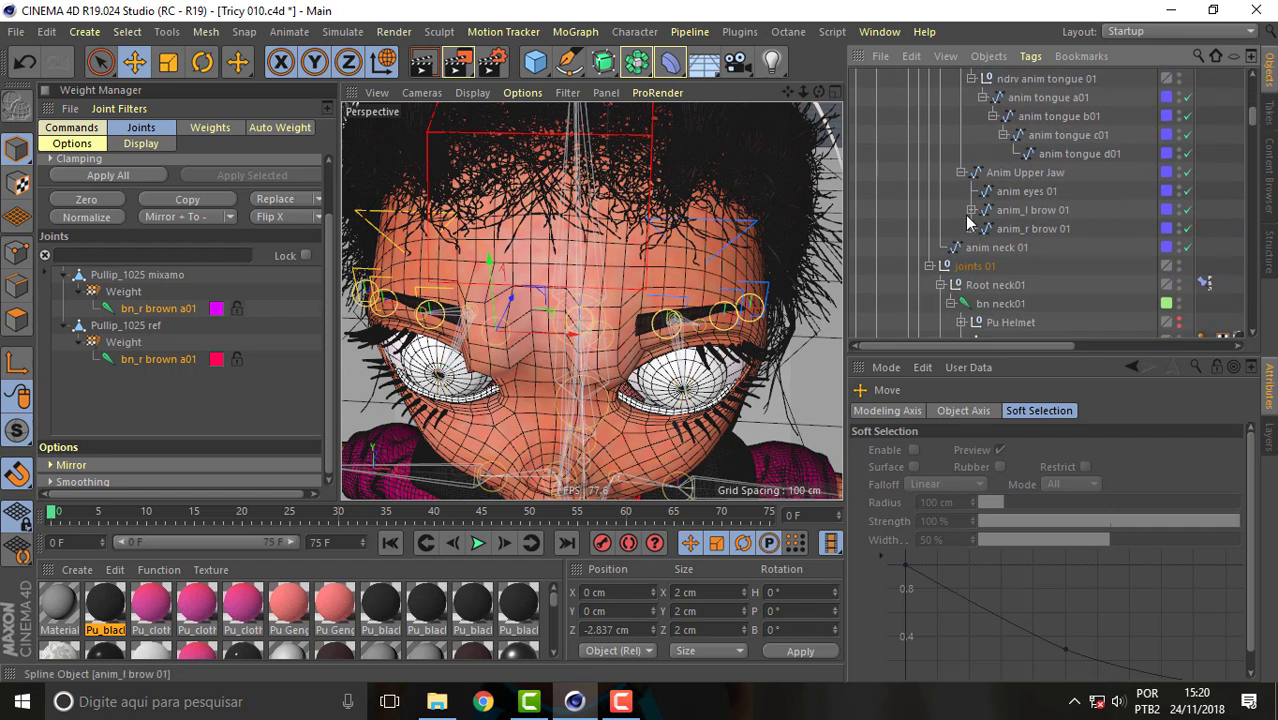
click(970, 210)
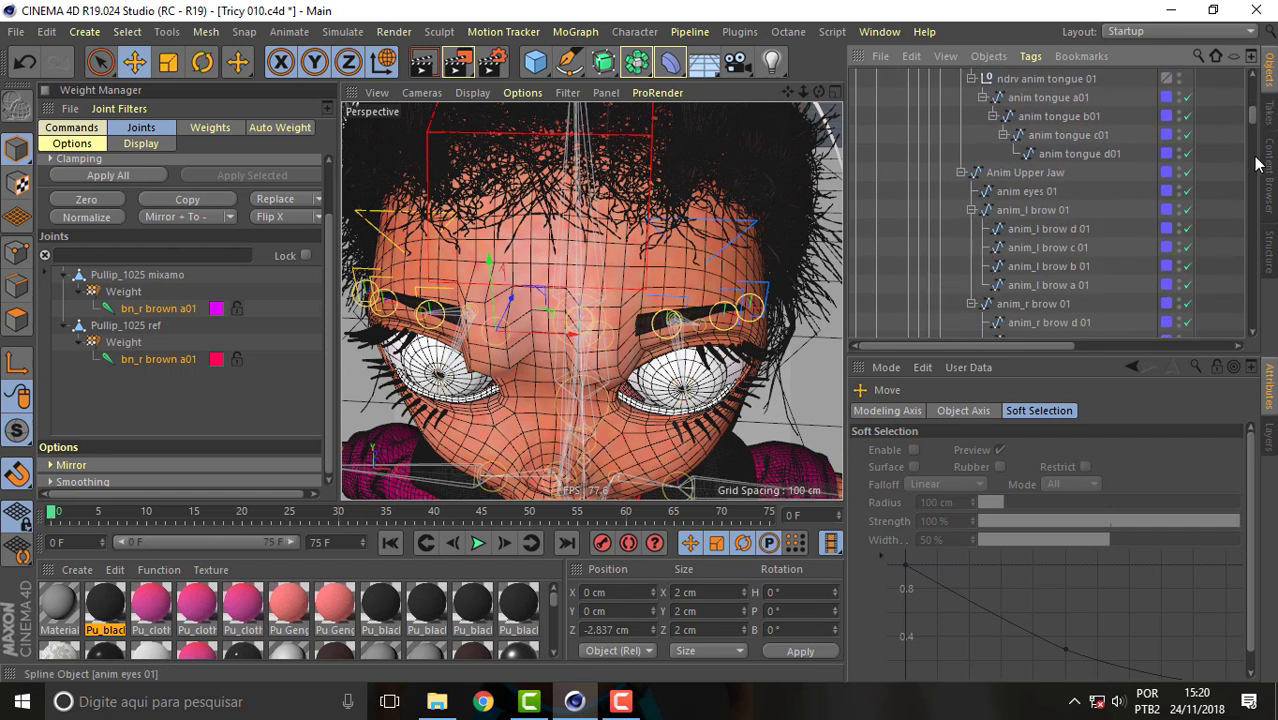
drag(1258, 116, 1258, 124)
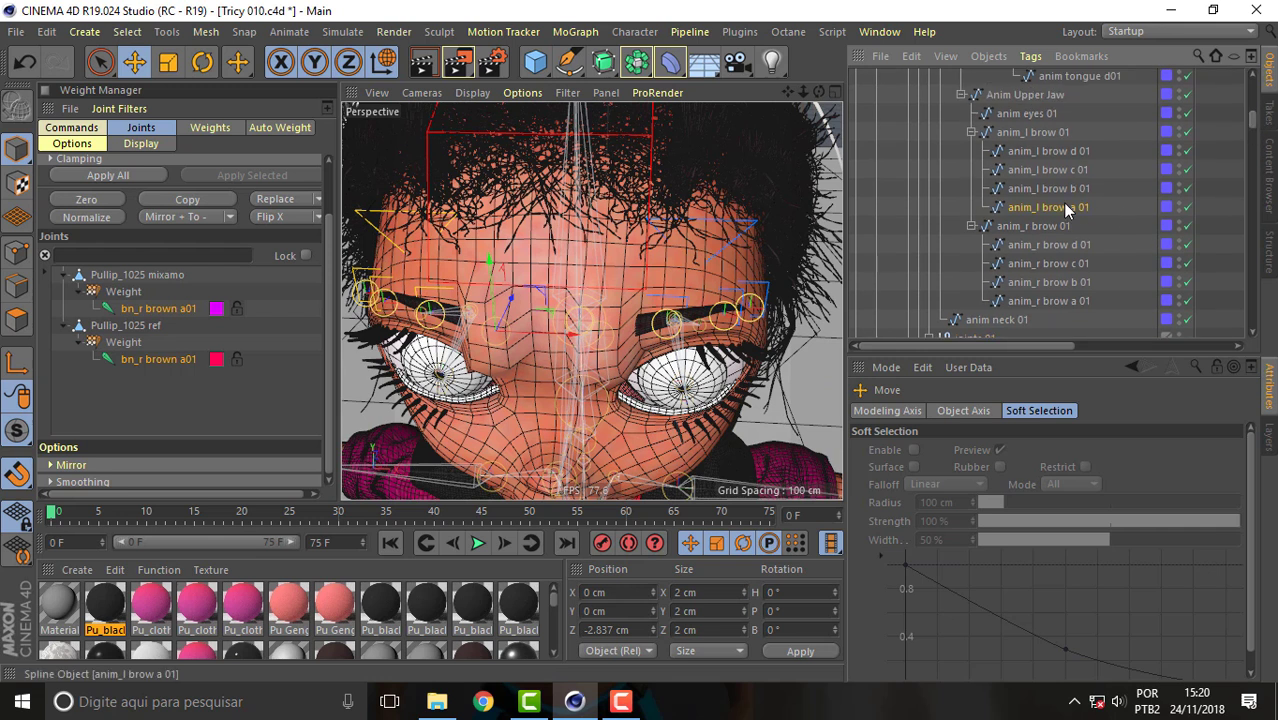
click(1066, 207)
ctrl+click(1065, 300)
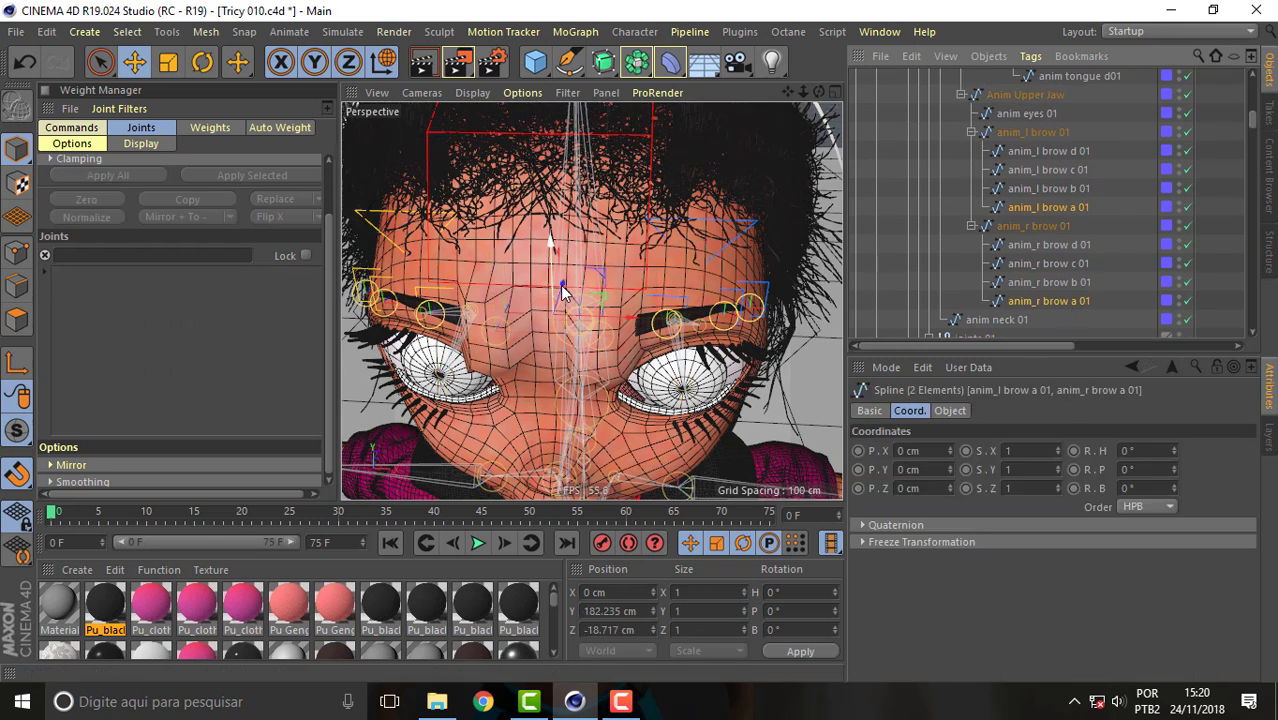
drag(562, 285, 564, 301)
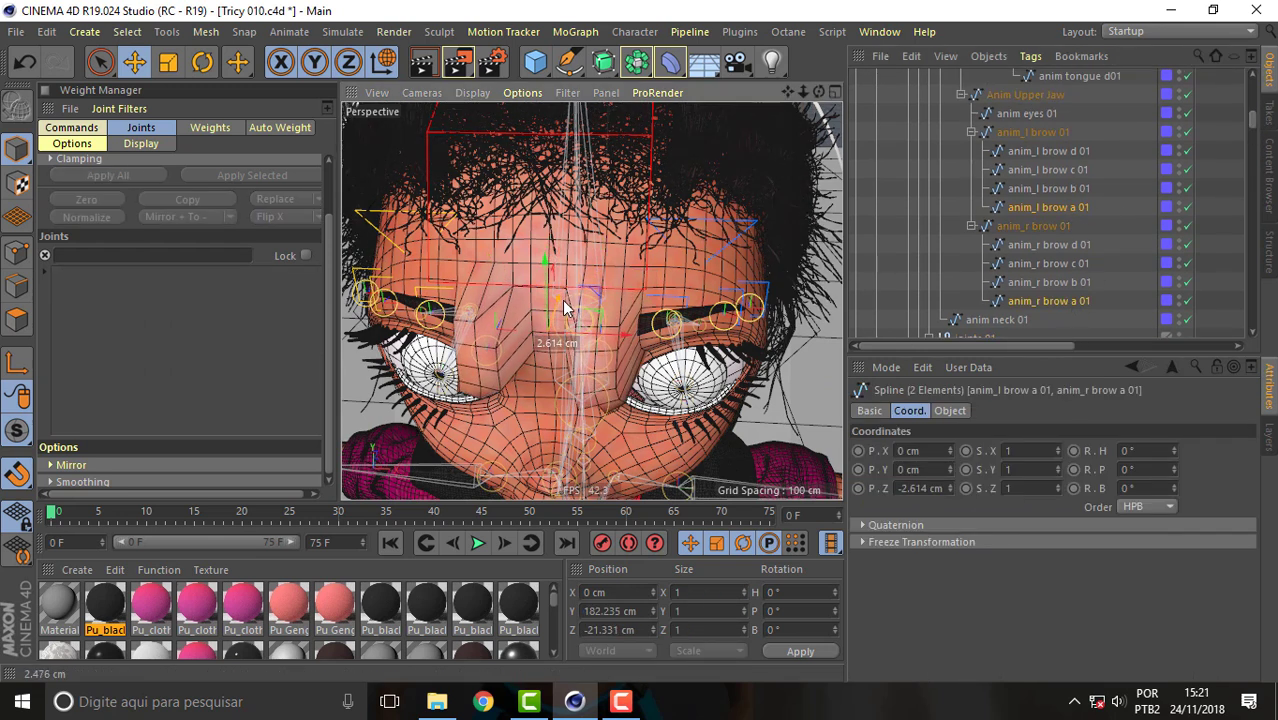
Raise bn_l and bn_r brown a01 to Z 2.5 cm and scrub frames 6 to 13
drag(1252, 121, 1255, 194)
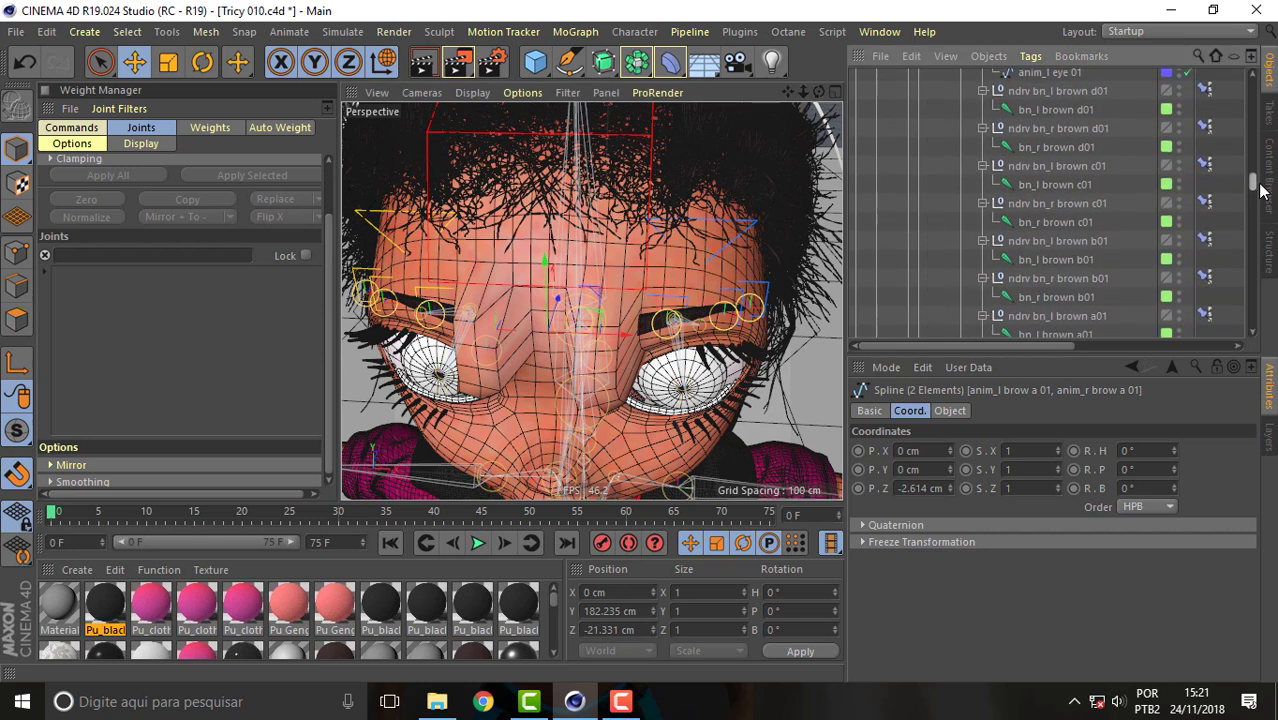
scroll(1097, 262, up, 1)
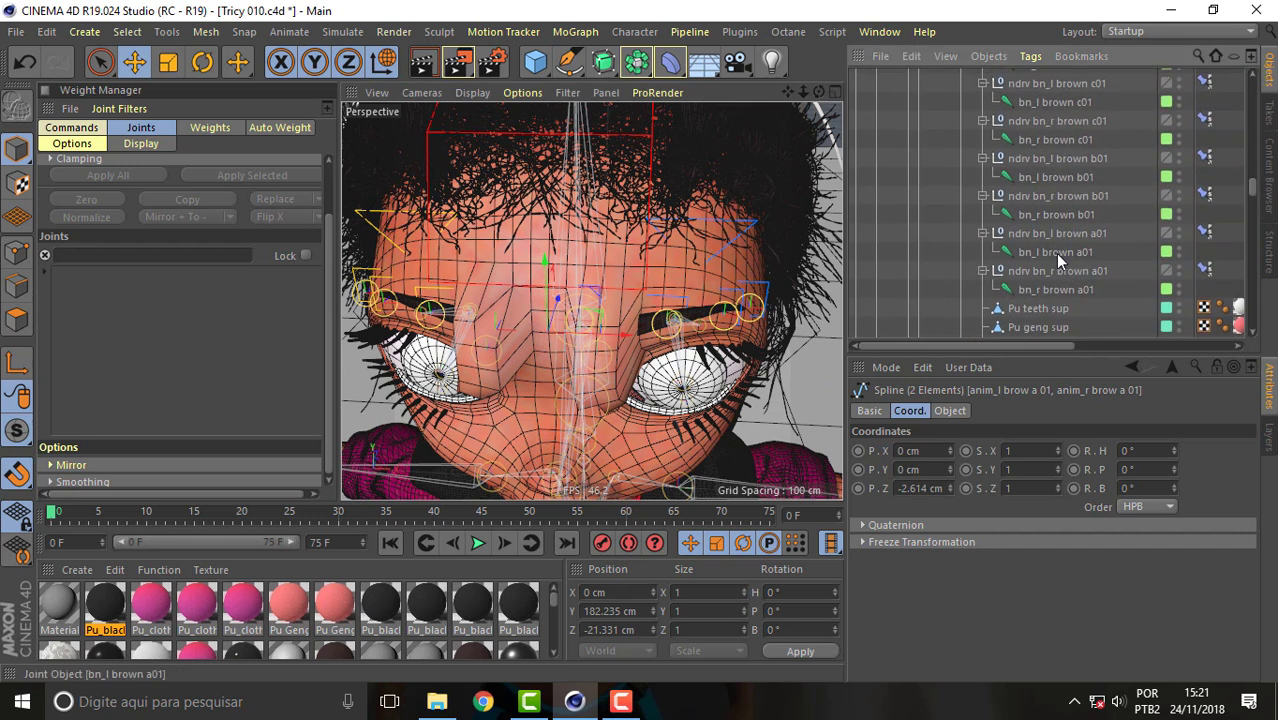
click(1054, 251)
ctrl+click(1062, 288)
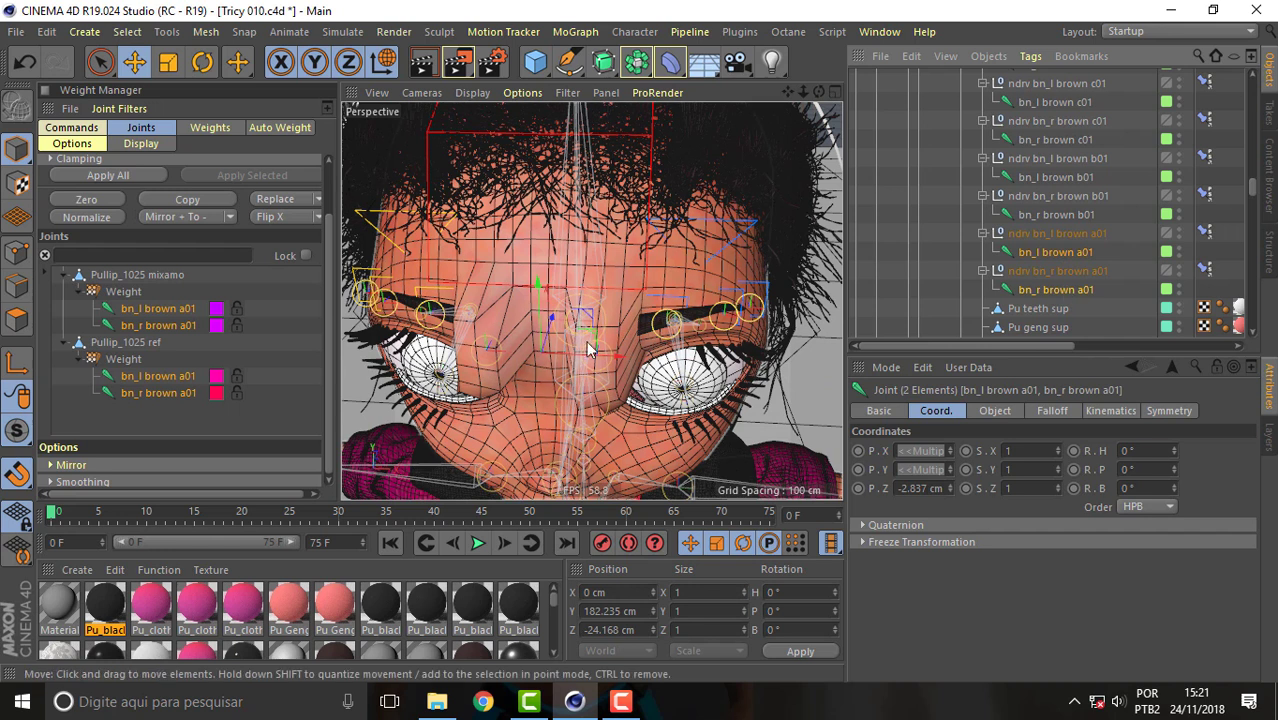
drag(555, 323, 570, 292)
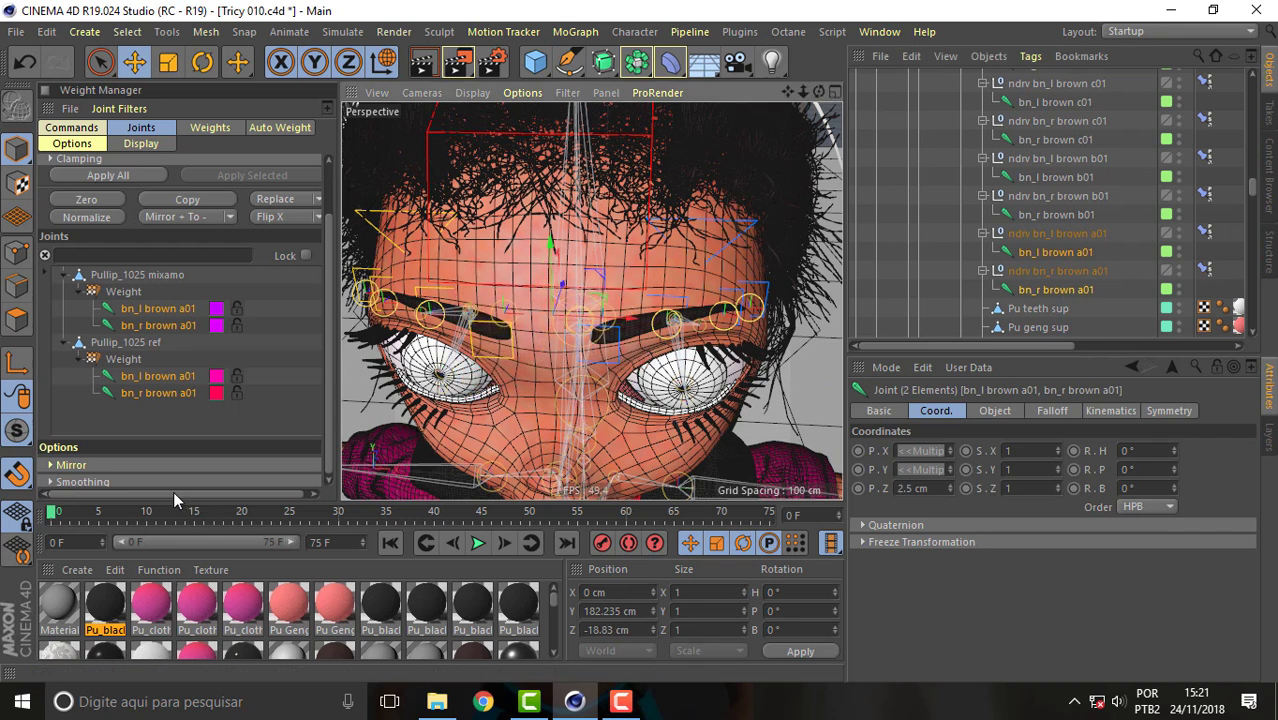
mouse_move(110, 520)
mouse_down()
mouse_move(193, 524)
mouse_move(110, 518)
mouse_move(210, 512)
mouse_move(130, 517)
mouse_move(208, 513)
mouse_move(190, 513)
mouse_up()
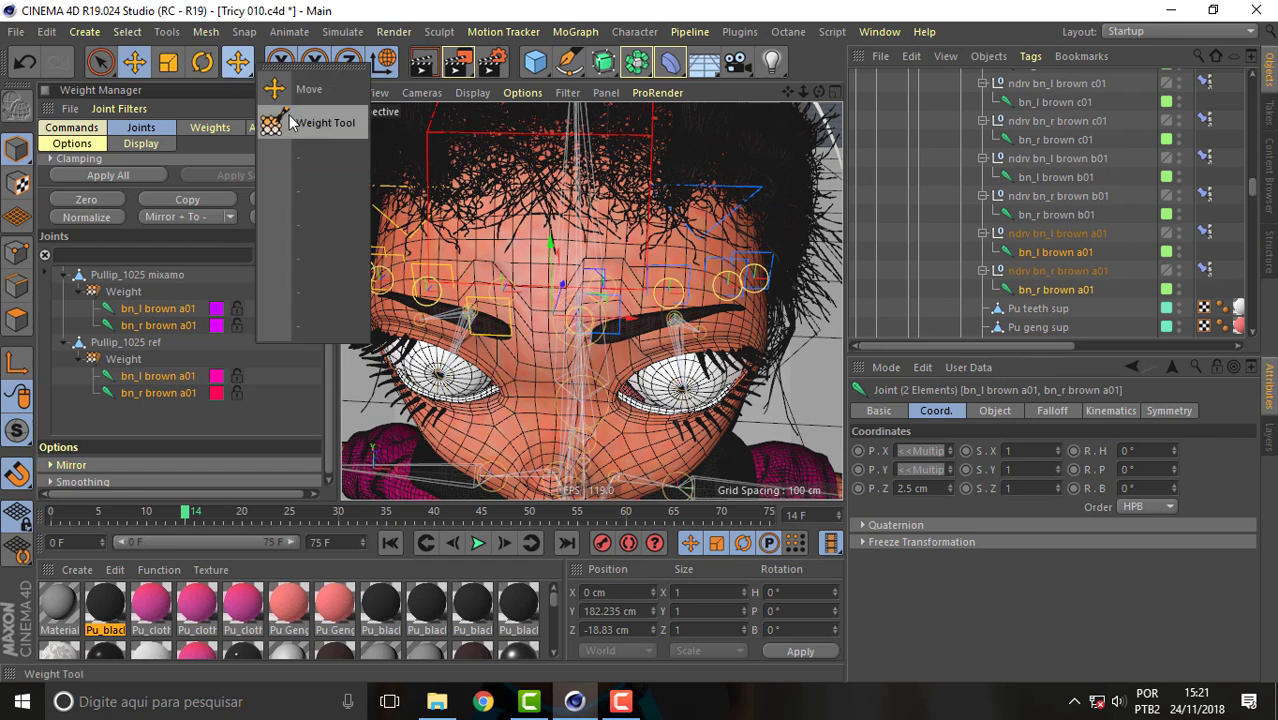
Smooth the bn_l brown a01 brow weights in Smooth mode, checking the deformation at frame 8
click(238, 64)
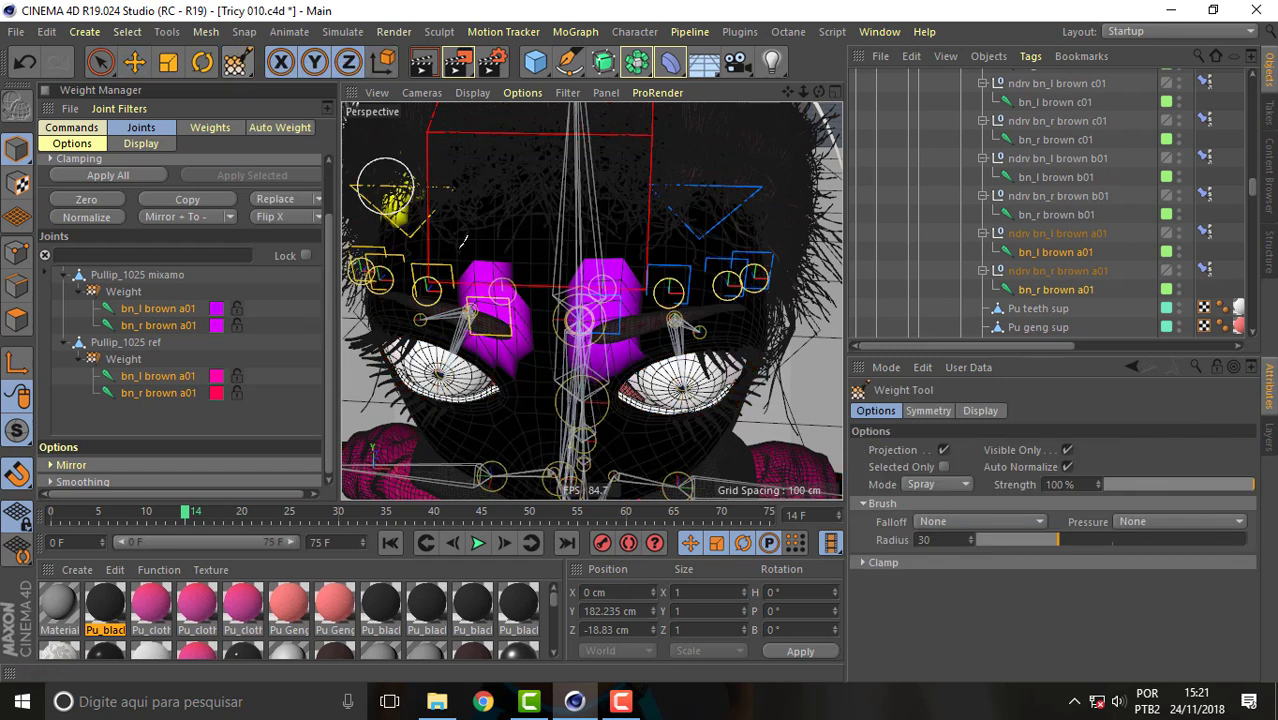
click(1060, 253)
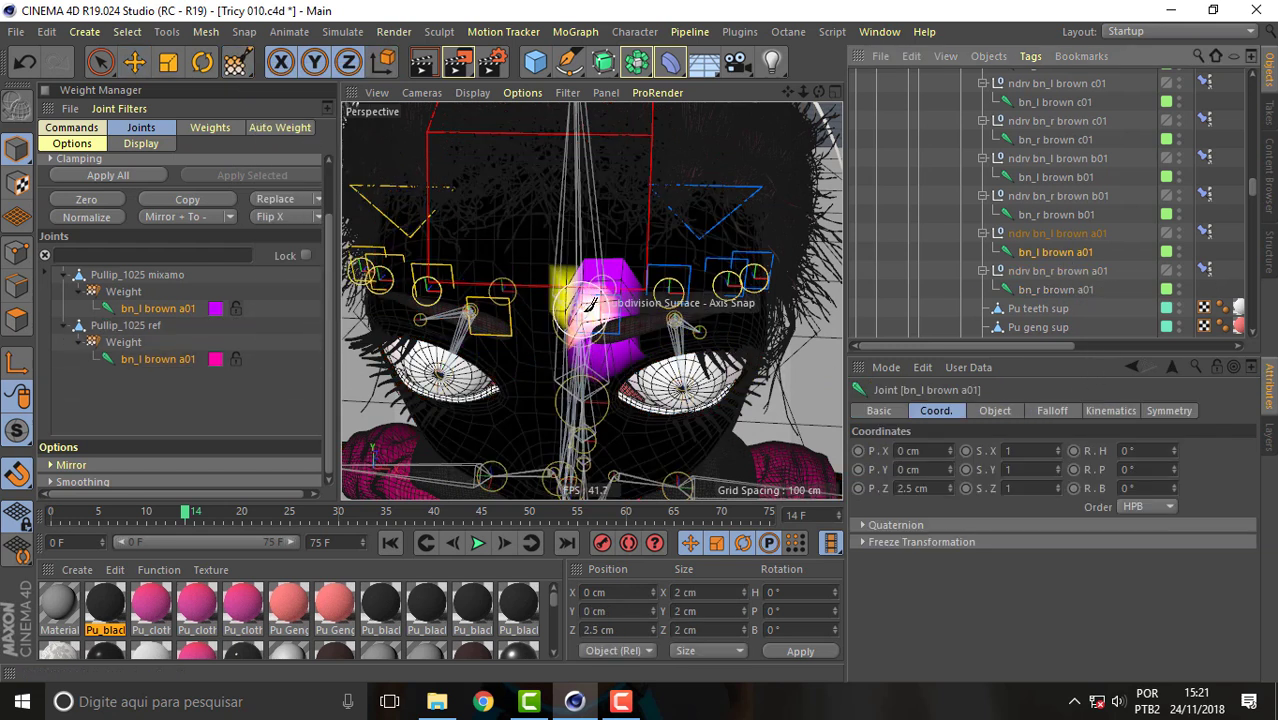
click(238, 64)
click(928, 484)
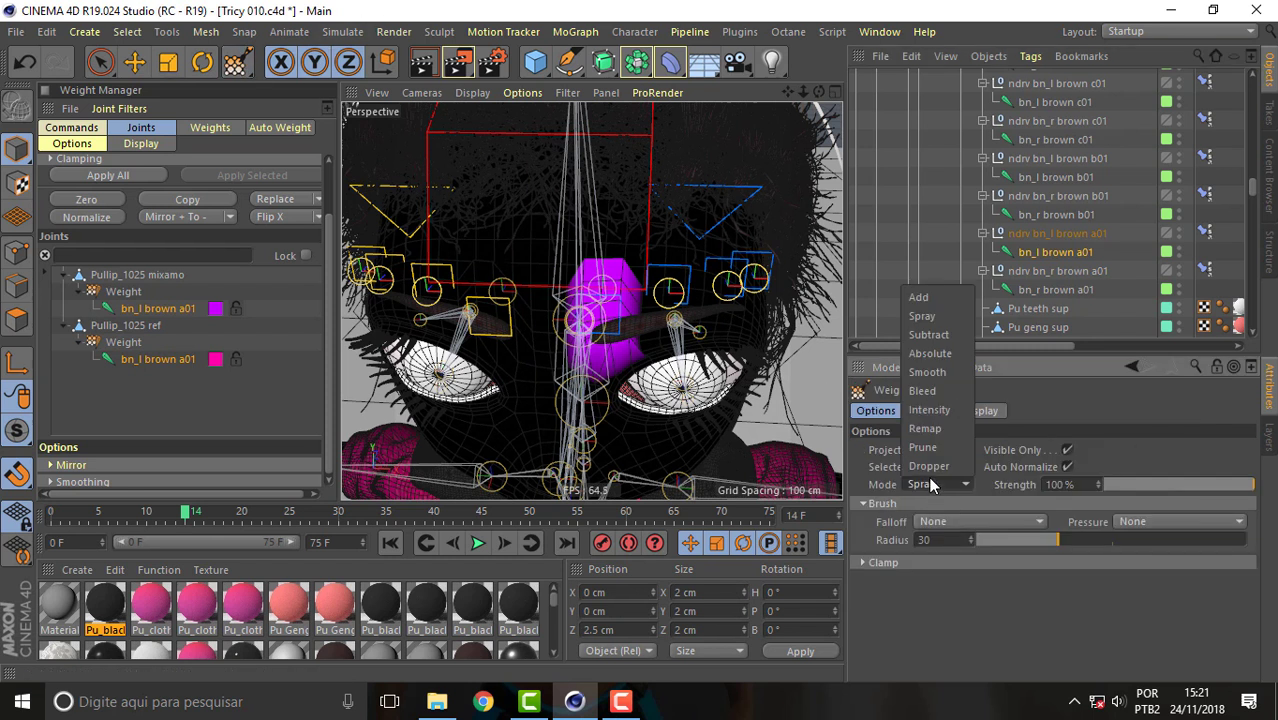
click(944, 373)
mouse_move(635, 300)
mouse_down()
mouse_move(608, 278)
mouse_move(585, 285)
mouse_move(605, 350)
mouse_up()
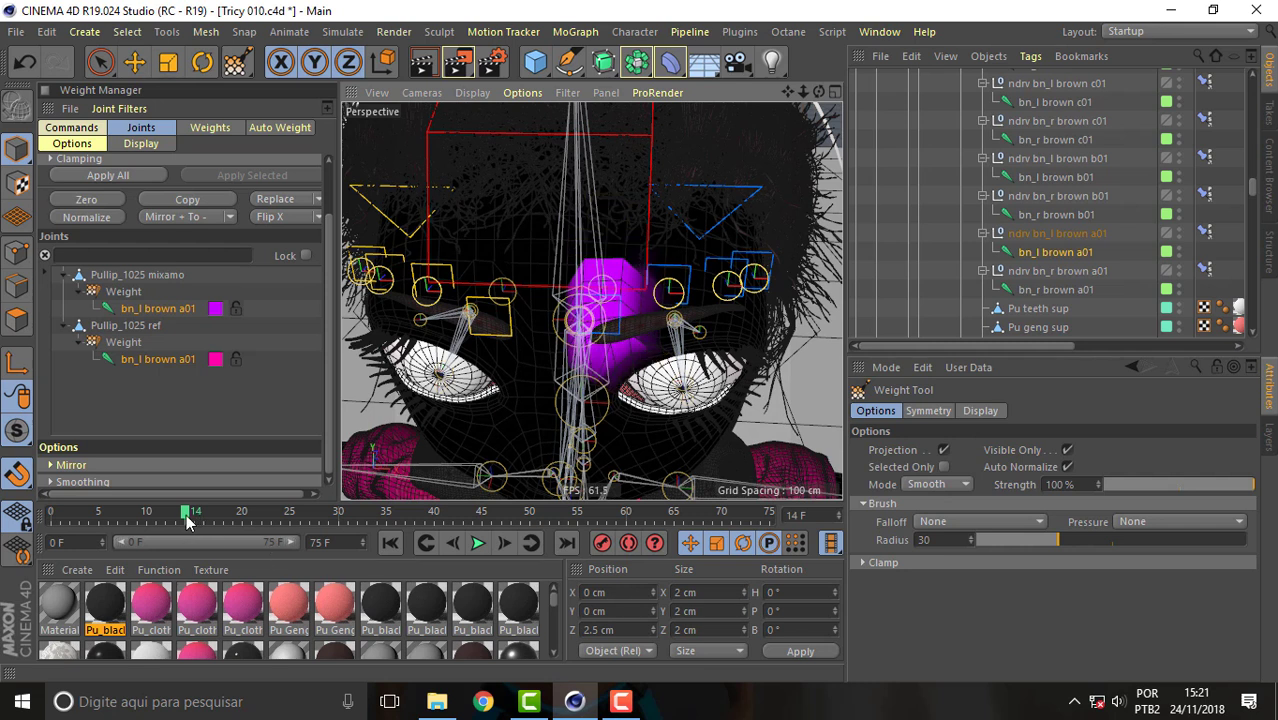
drag(187, 520, 127, 520)
mouse_move(600, 370)
mouse_down()
mouse_move(620, 357)
mouse_move(613, 285)
mouse_move(587, 312)
mouse_up()
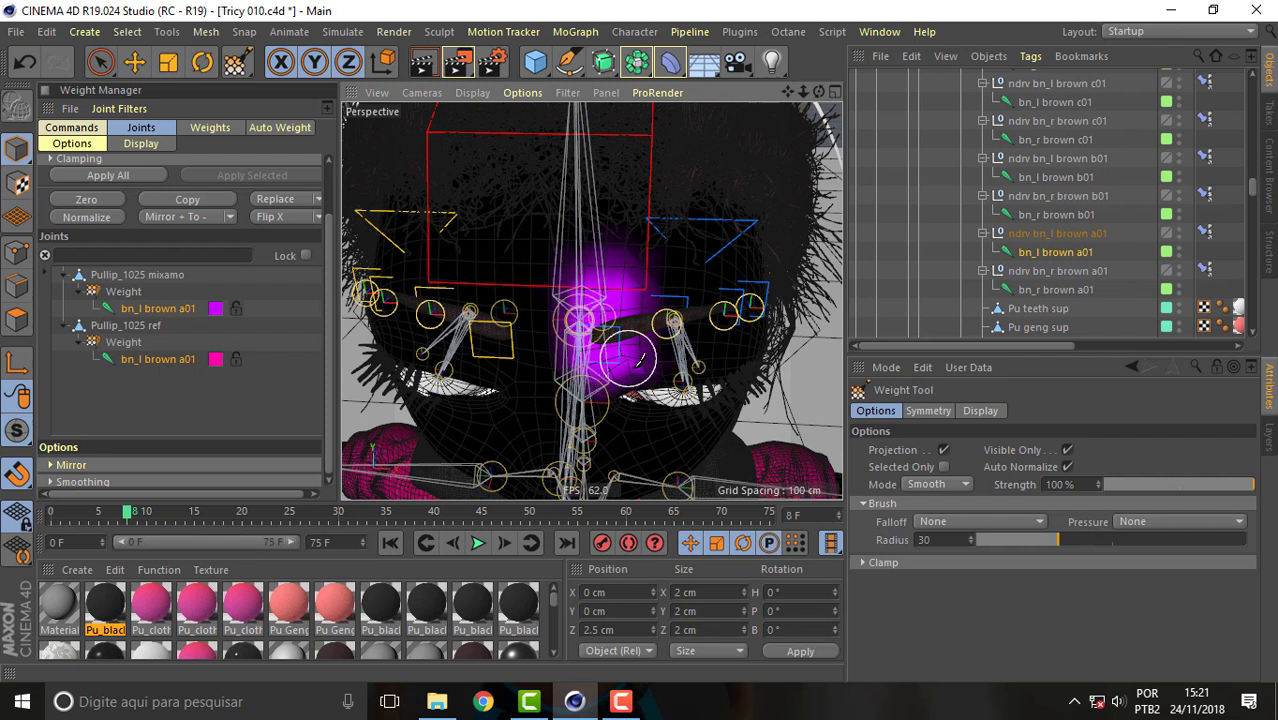
mouse_move(637, 360)
mouse_down()
mouse_move(600, 370)
mouse_move(591, 305)
mouse_move(570, 358)
mouse_move(600, 362)
mouse_move(645, 270)
mouse_move(556, 300)
mouse_move(613, 318)
mouse_move(600, 300)
mouse_move(640, 350)
mouse_move(585, 395)
mouse_up()
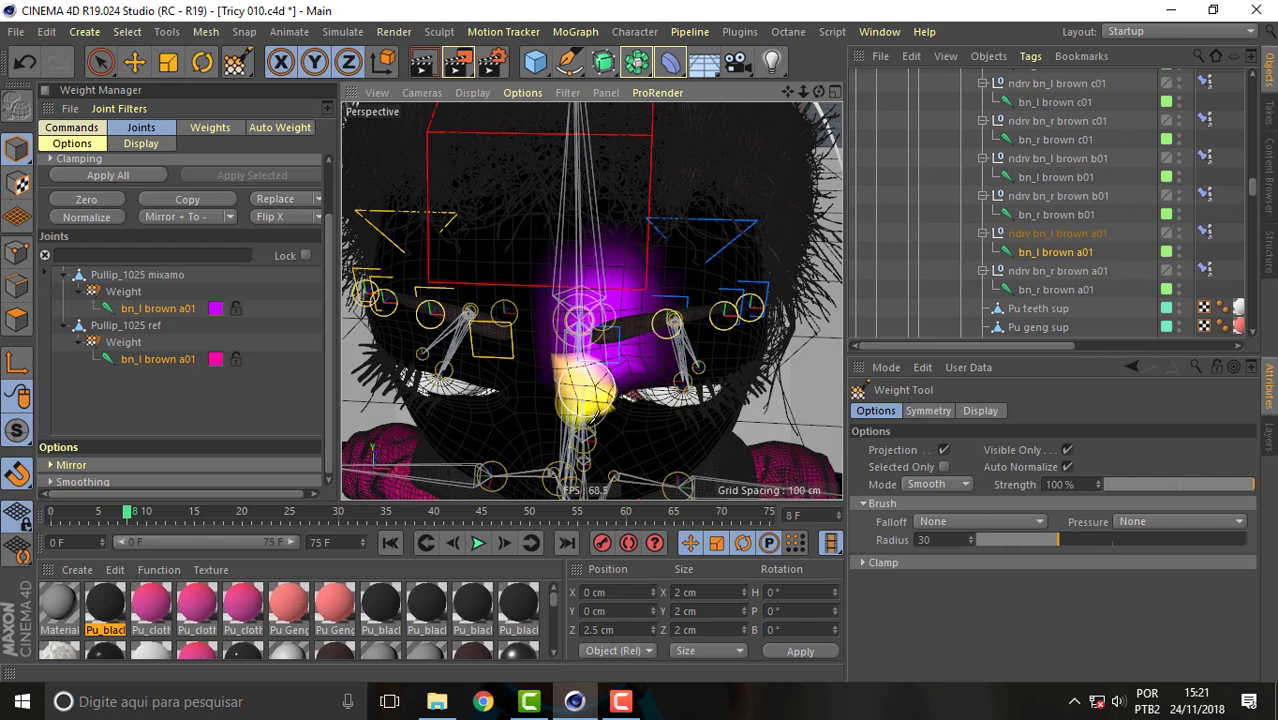
Smooth the bn_r brown a01 weights up over the right eyebrow
click(1063, 289)
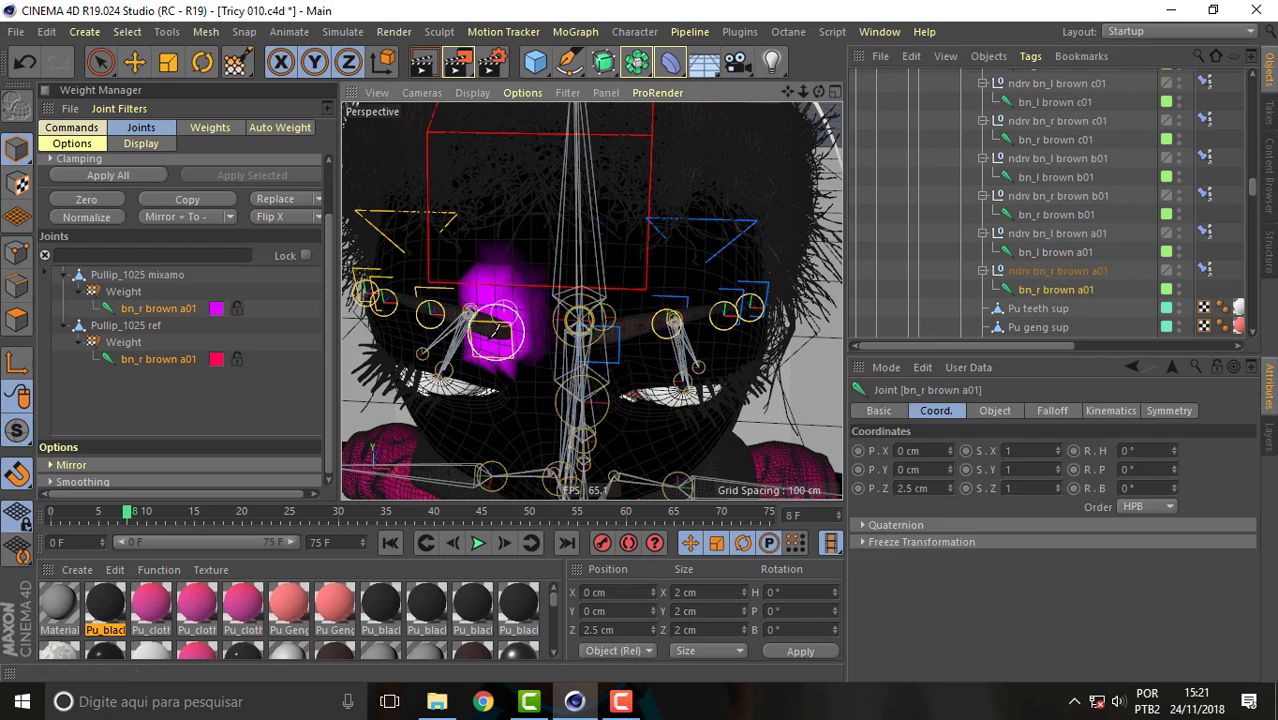
mouse_move(505, 372)
mouse_down()
mouse_move(508, 265)
mouse_move(456, 285)
mouse_move(499, 350)
mouse_move(505, 275)
mouse_move(490, 336)
mouse_up()
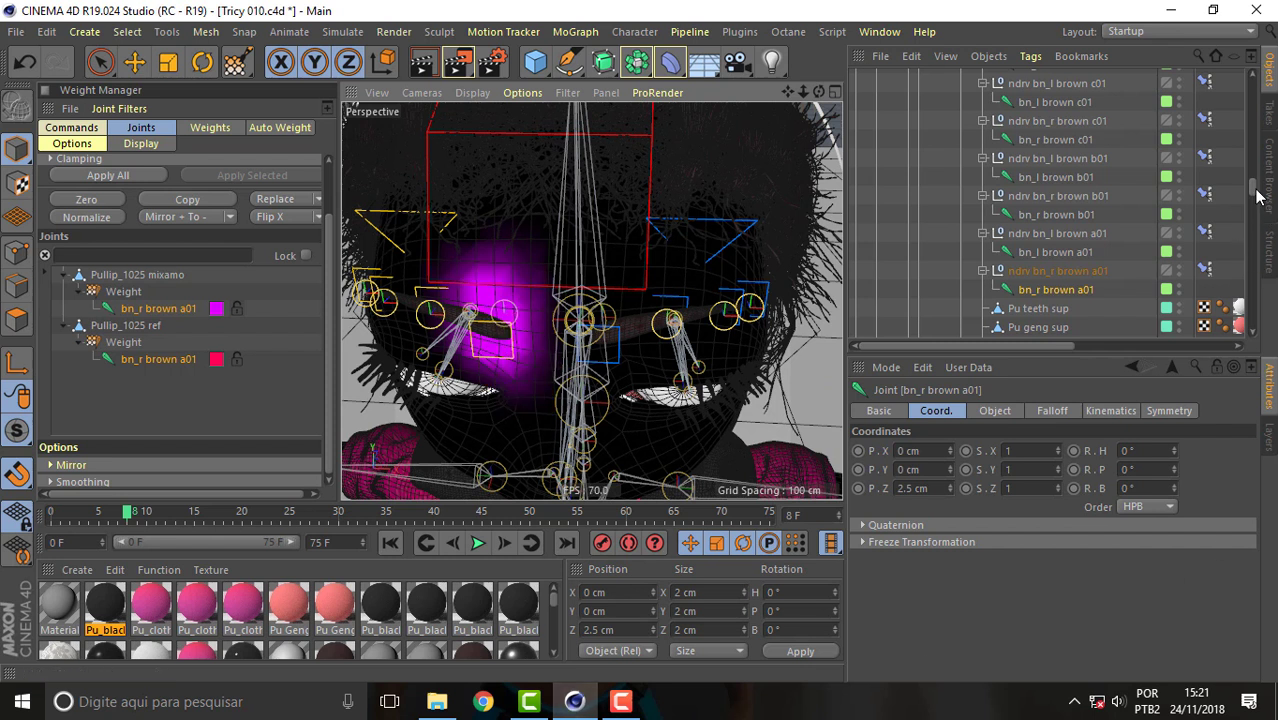
drag(1257, 196, 1260, 168)
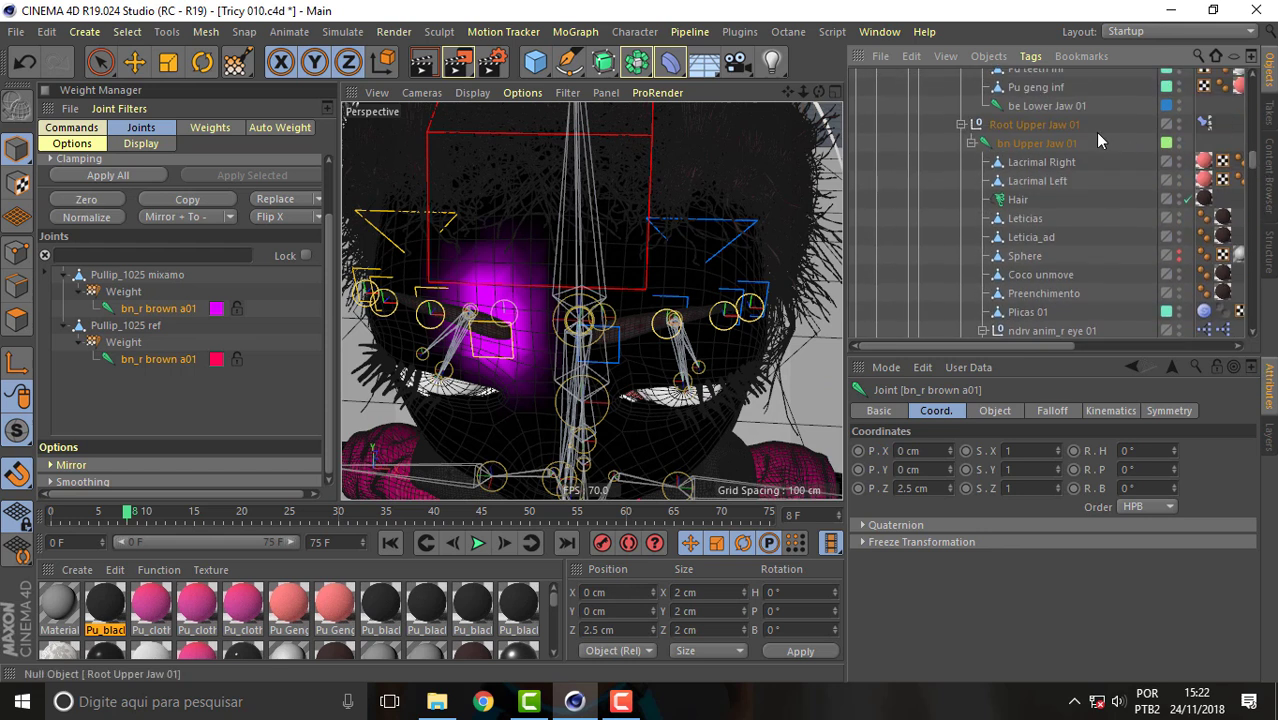
Show the bn Upper Jaw 01 weights and scrub frames 3 to 14 to test them
click(1056, 145)
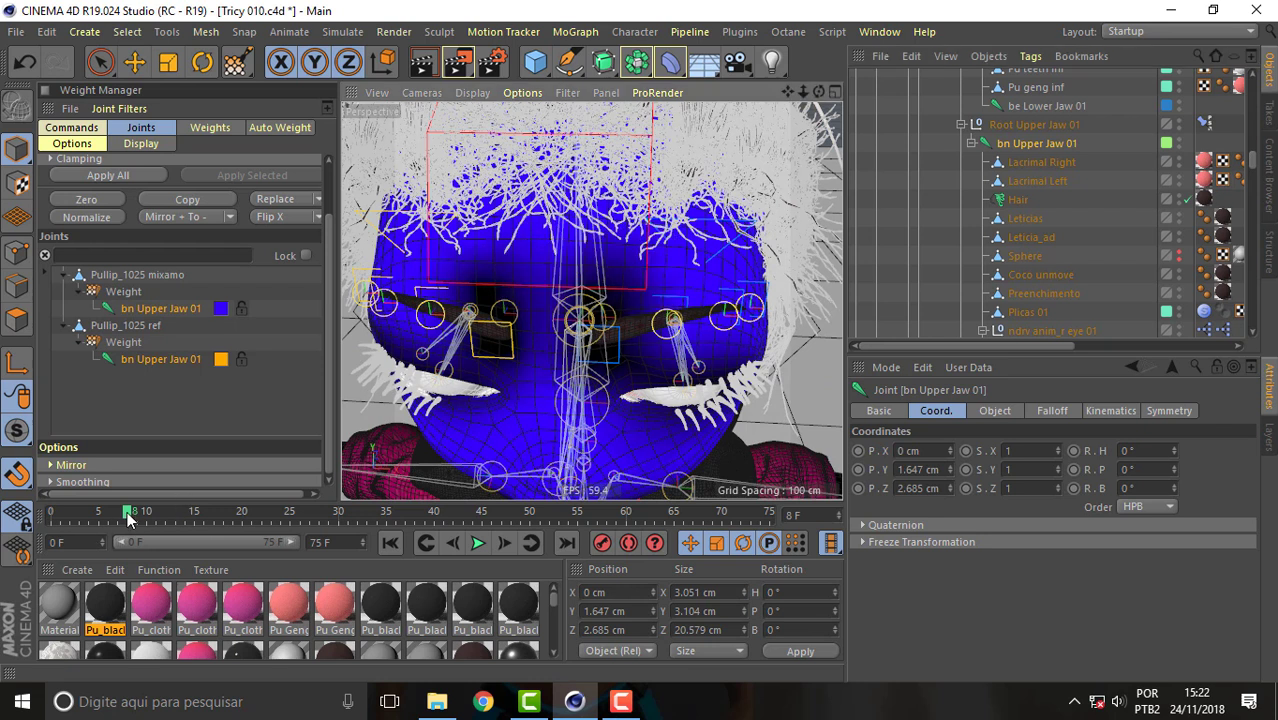
drag(128, 515, 183, 516)
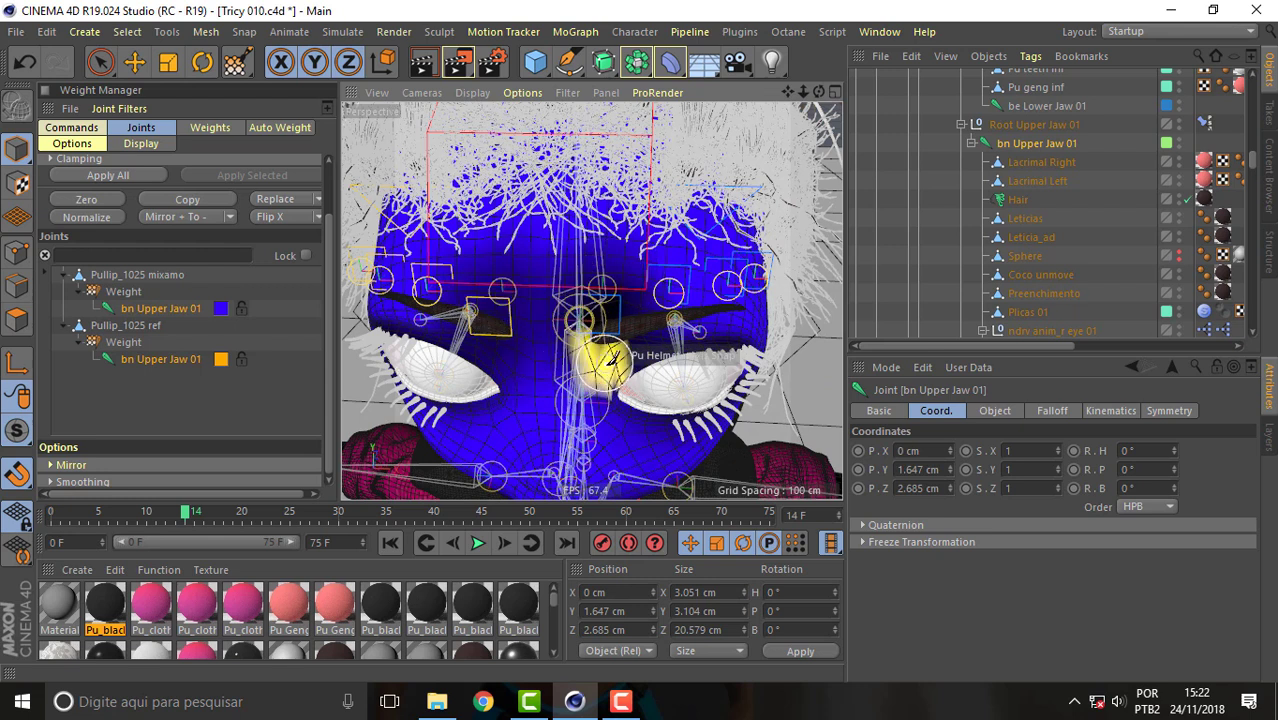
click(60, 511)
mouse_move(107, 511)
mouse_down()
mouse_move(199, 515)
mouse_move(155, 513)
mouse_up()
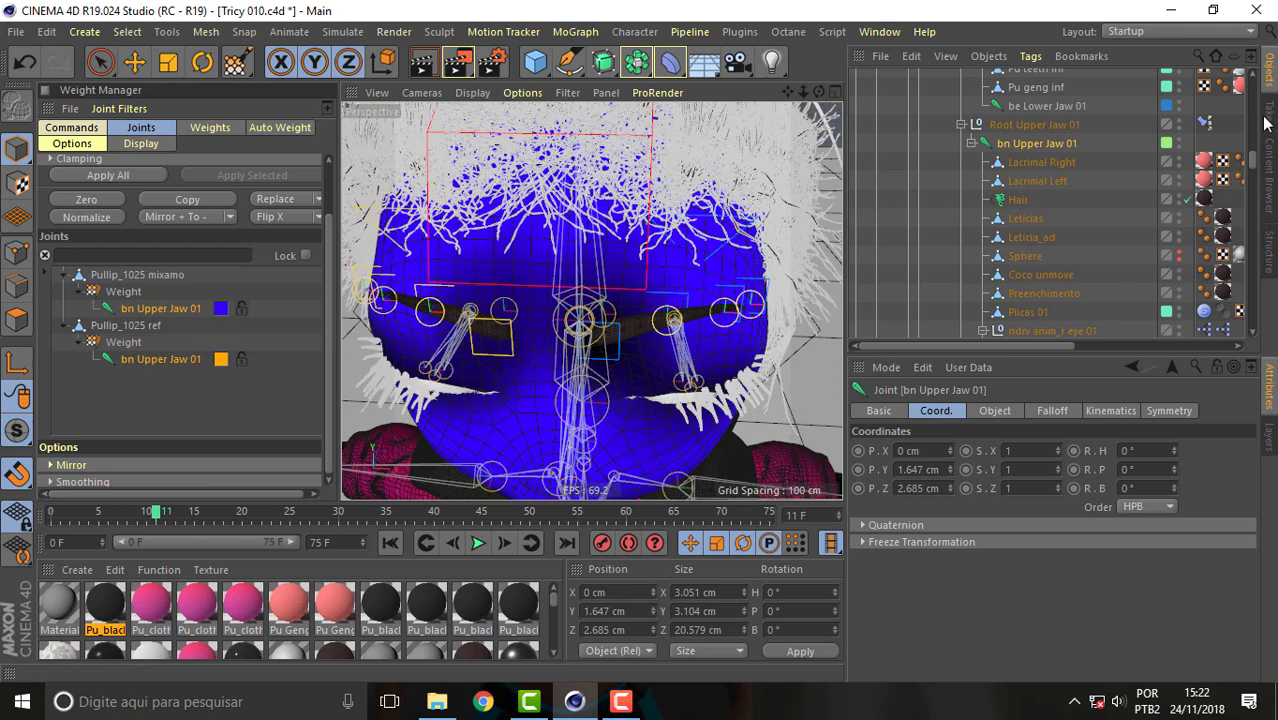
drag(1255, 150, 1249, 203)
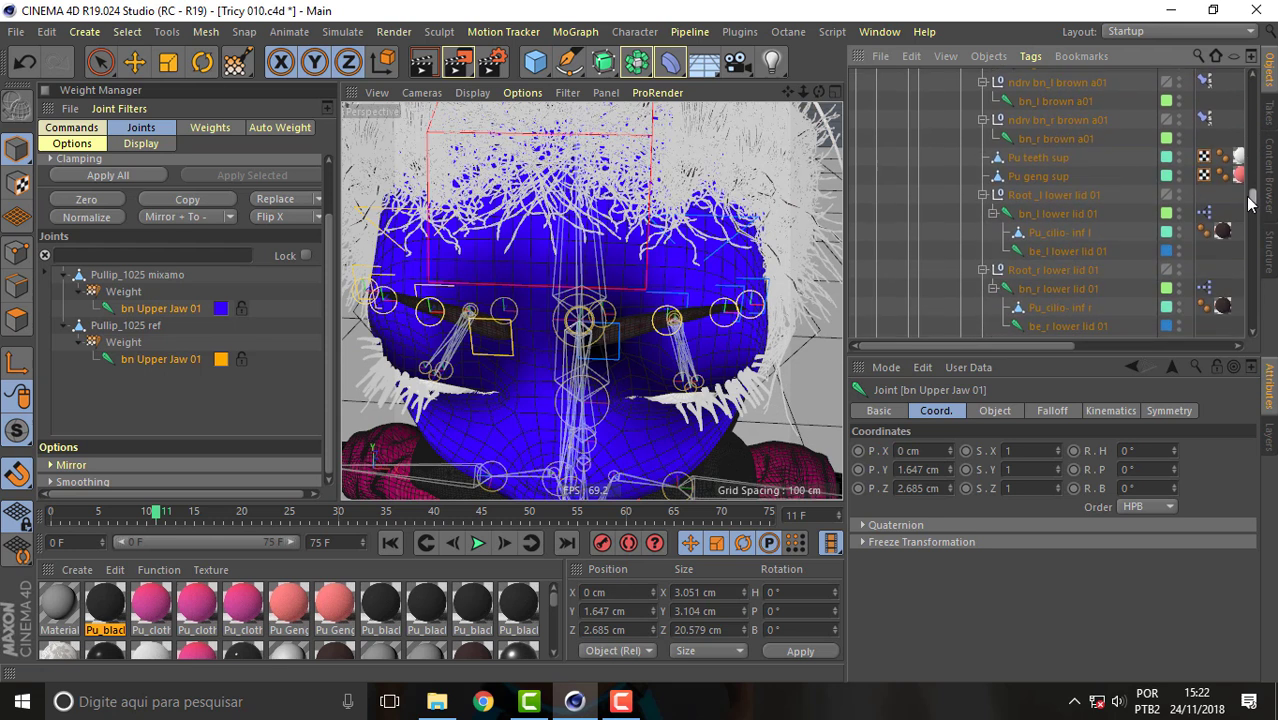
drag(1249, 203, 1249, 210)
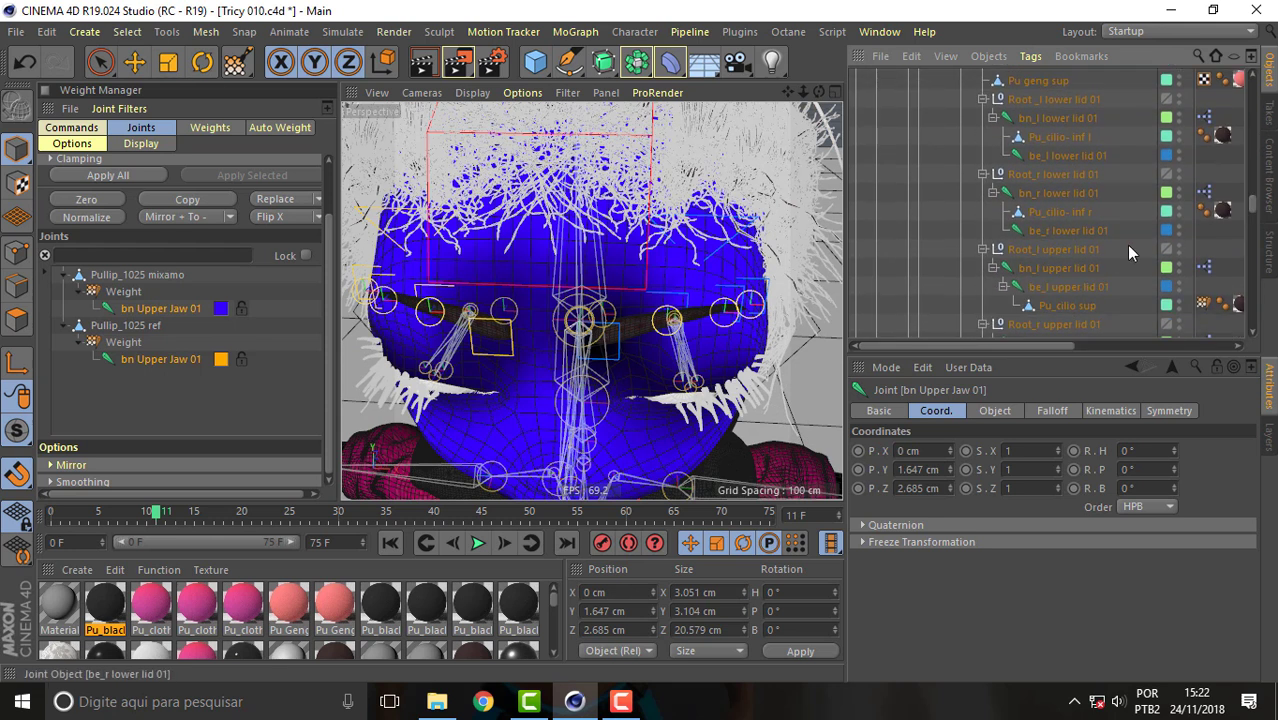
Review weights of bn_l upper lid 01, bn_r lower lid 01 and bn_r upper lid 01
click(1058, 268)
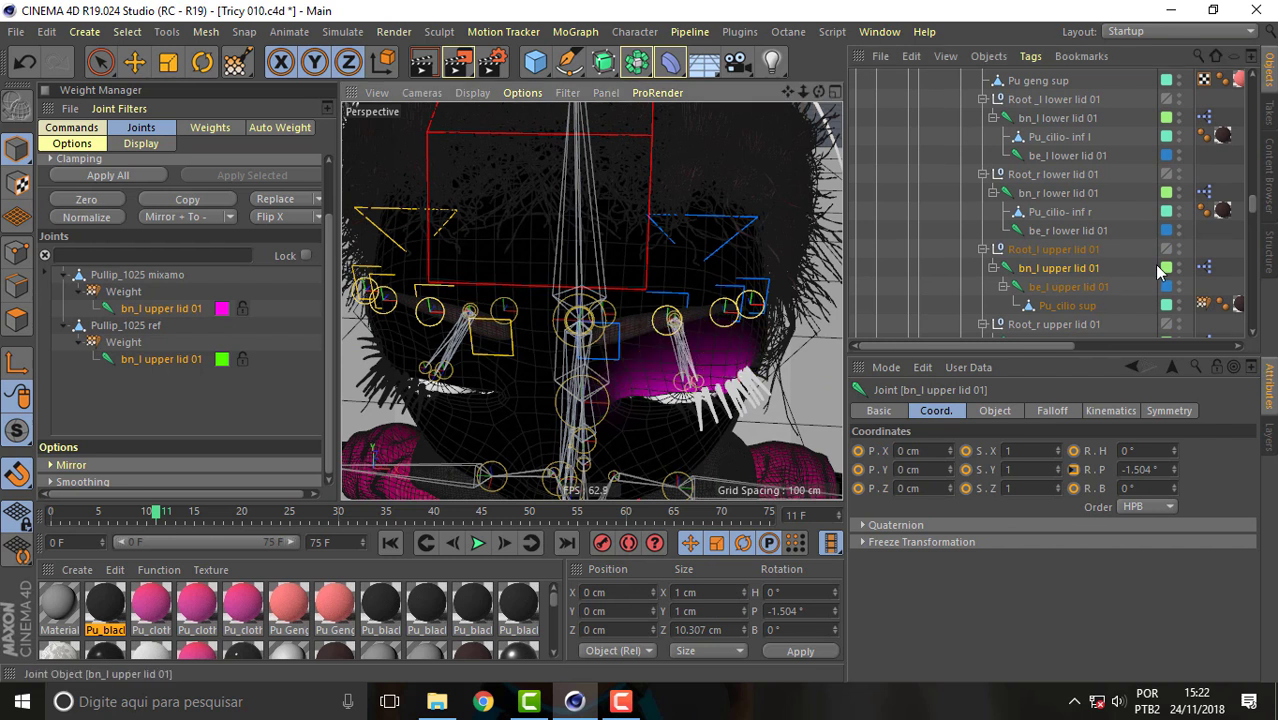
click(1063, 229)
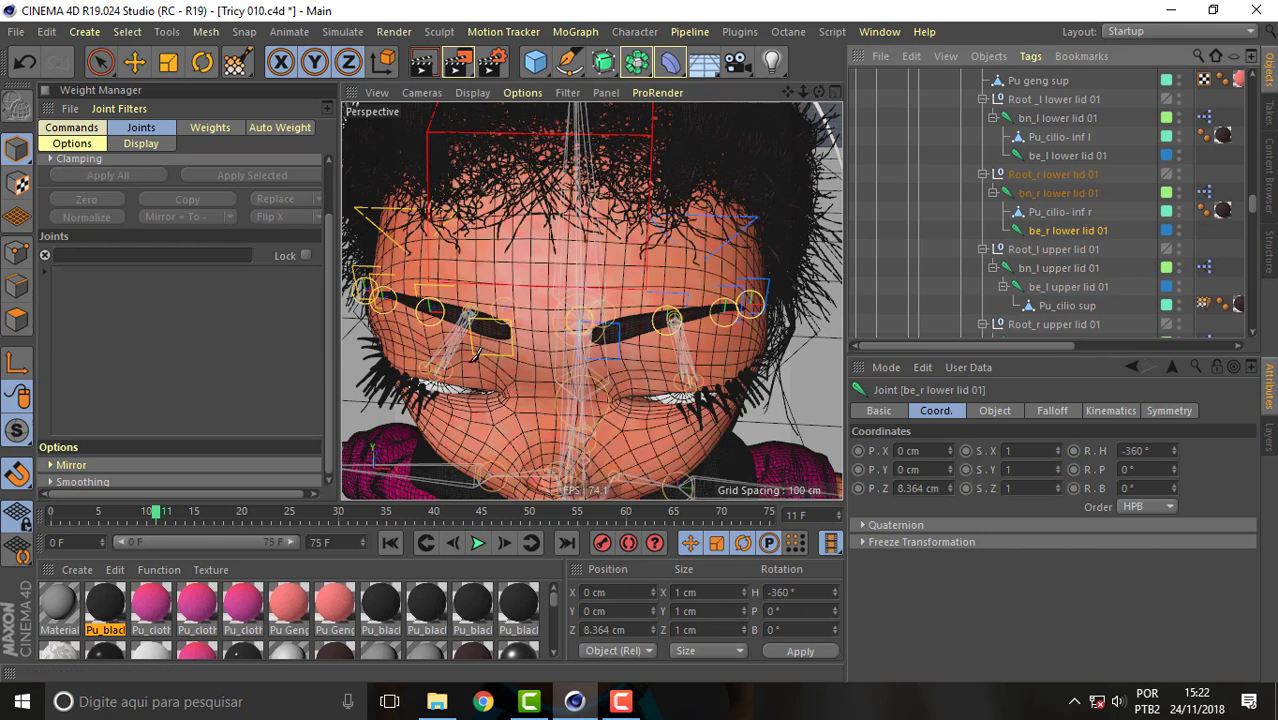
click(1057, 193)
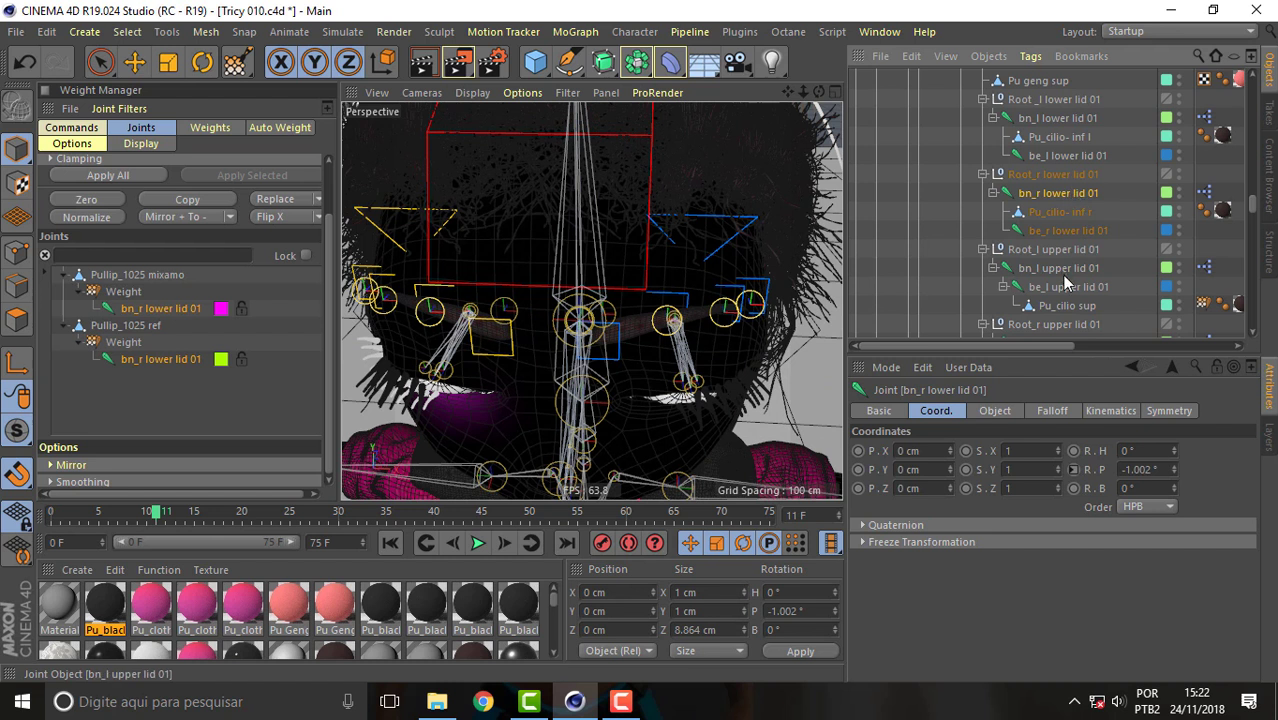
scroll(1104, 242, down, 2)
scroll(1104, 242, down, 2)
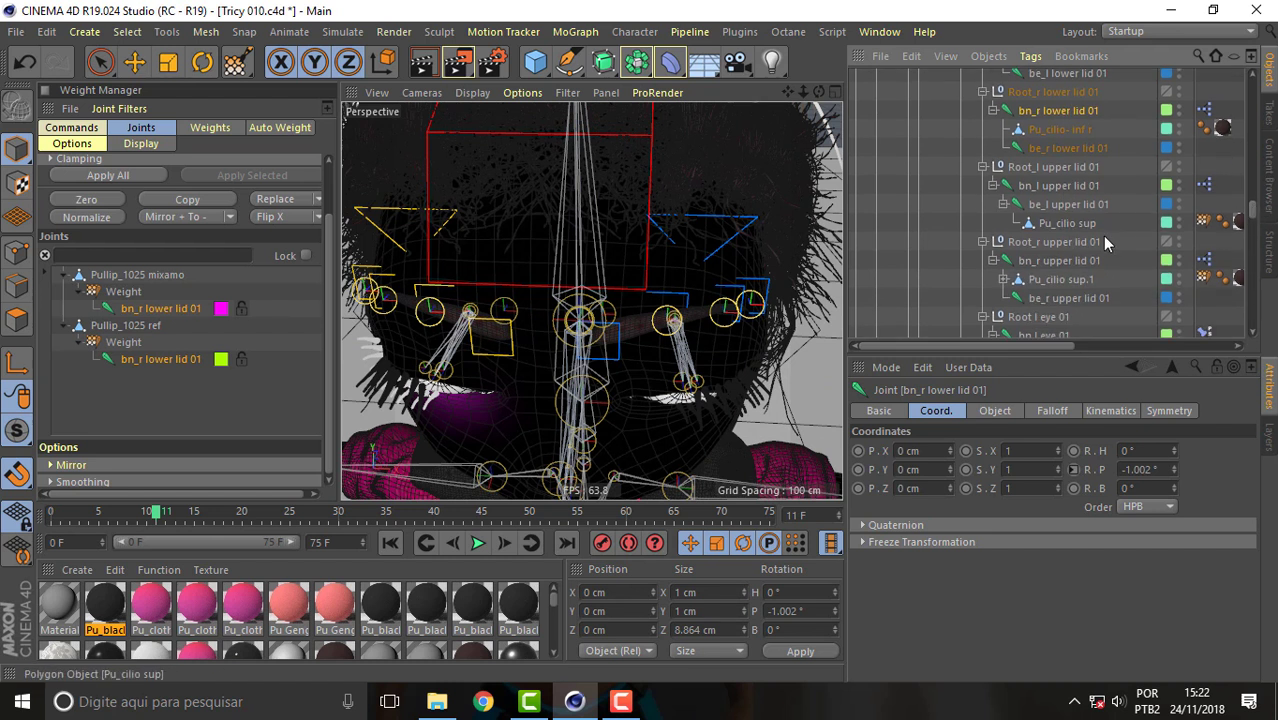
click(1046, 261)
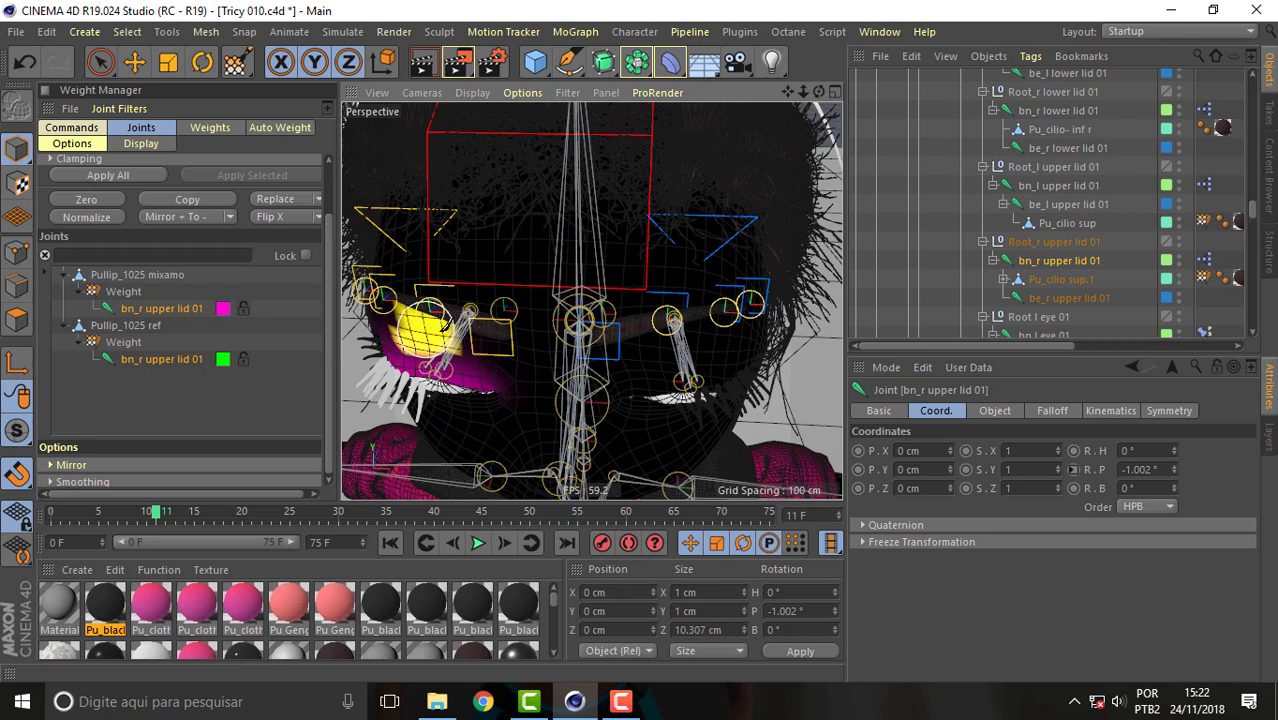
Test the eye animation between frames 5 and 15 from a side view and back to front
mouse_move(157, 515)
mouse_down()
mouse_move(212, 521)
mouse_move(193, 484)
mouse_up()
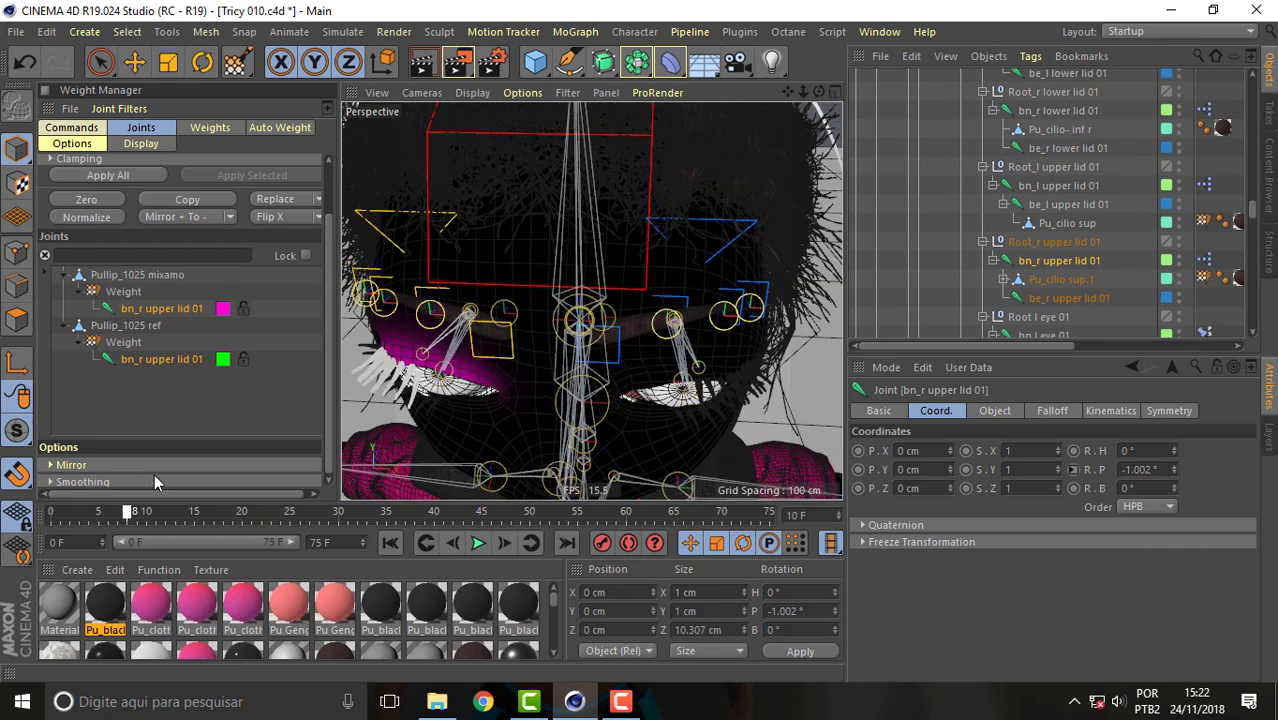
drag(193, 484, 166, 476)
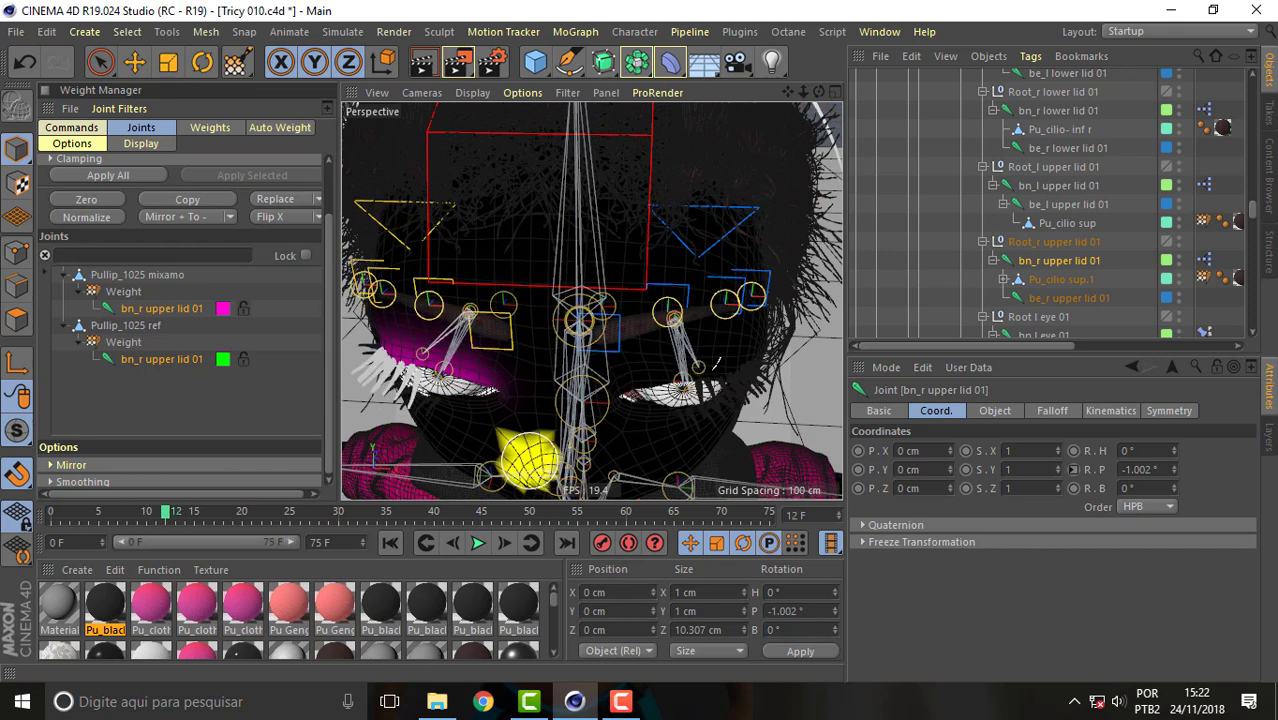
drag(818, 92, 700, 100)
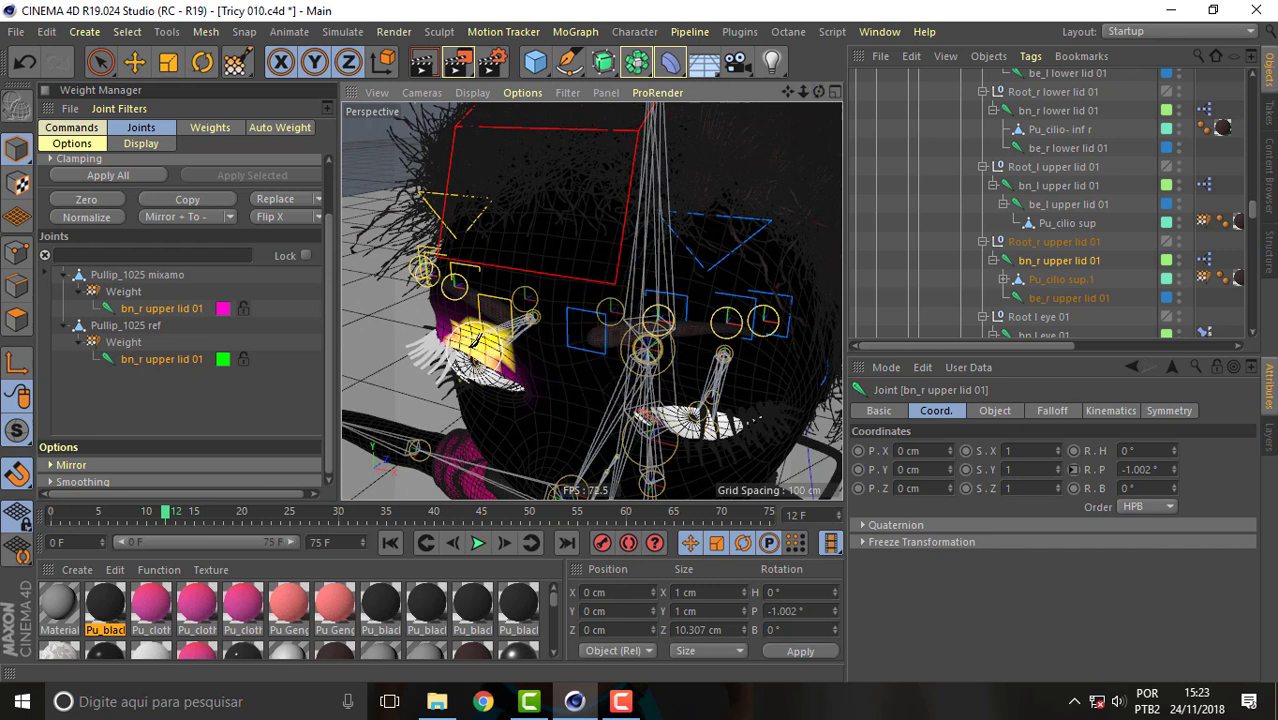
key(F8)
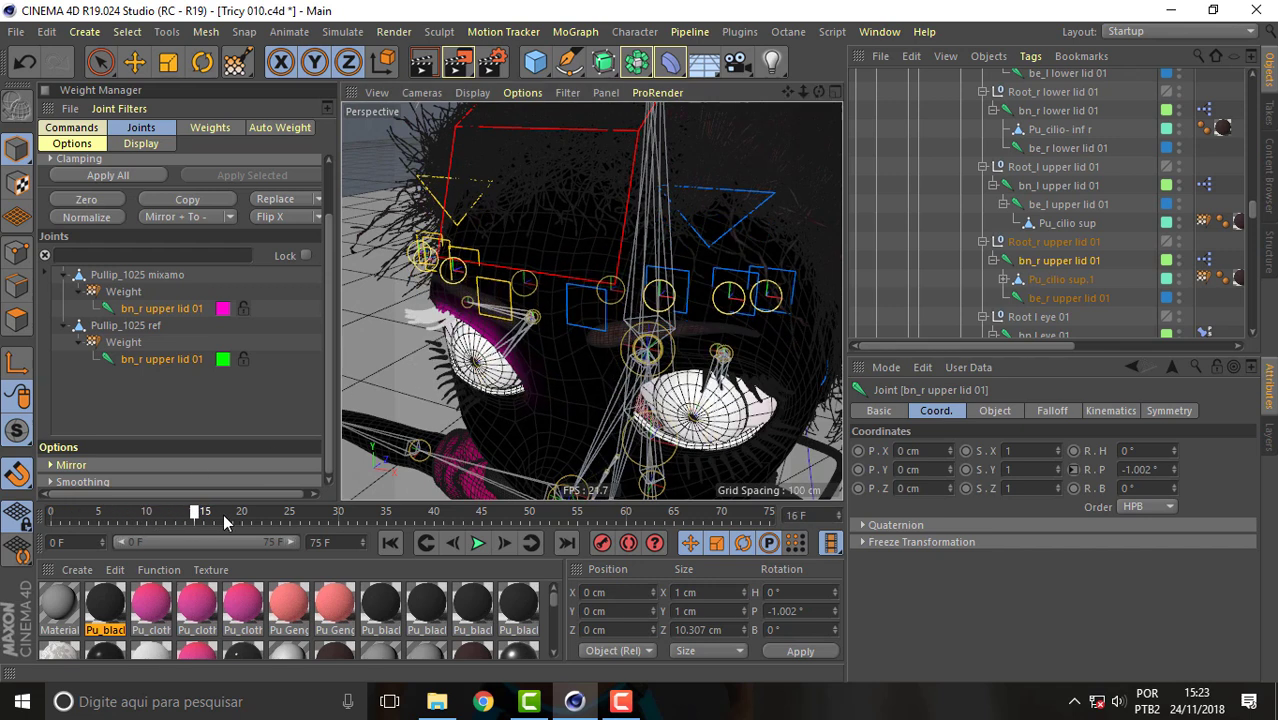
click(100, 511)
drag(812, 93, 600, 312)
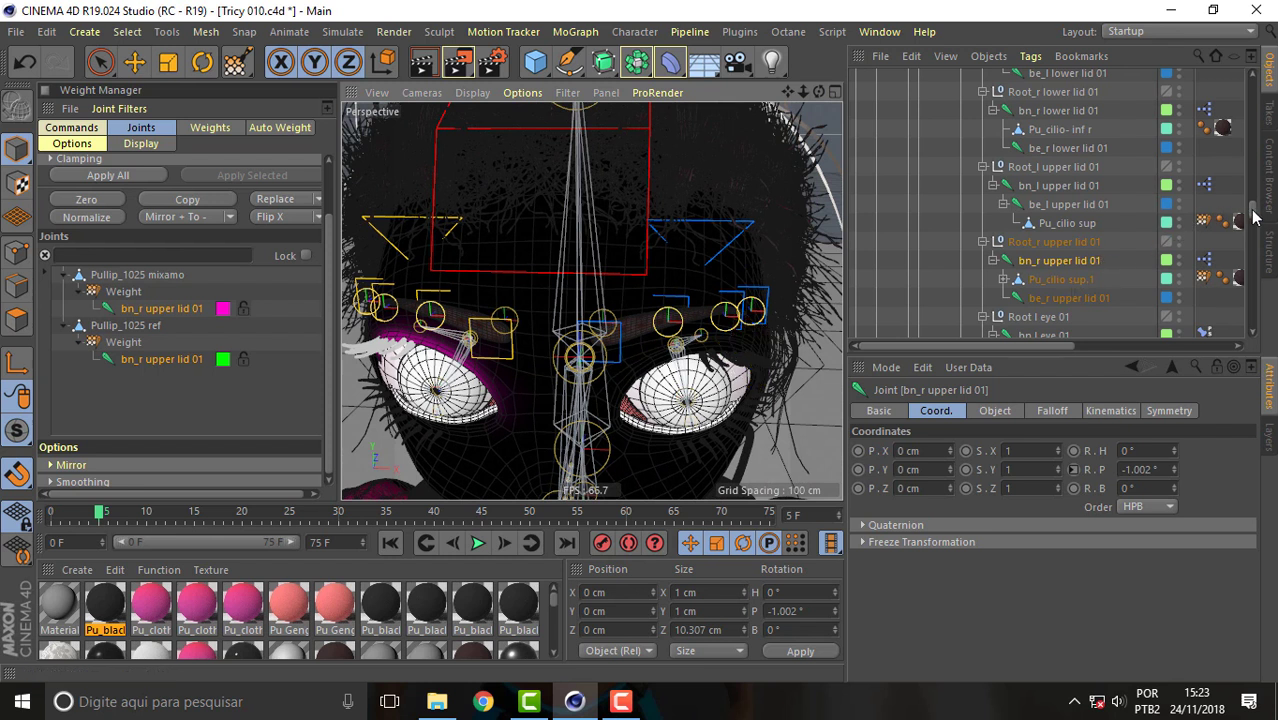
drag(1254, 217, 1260, 190)
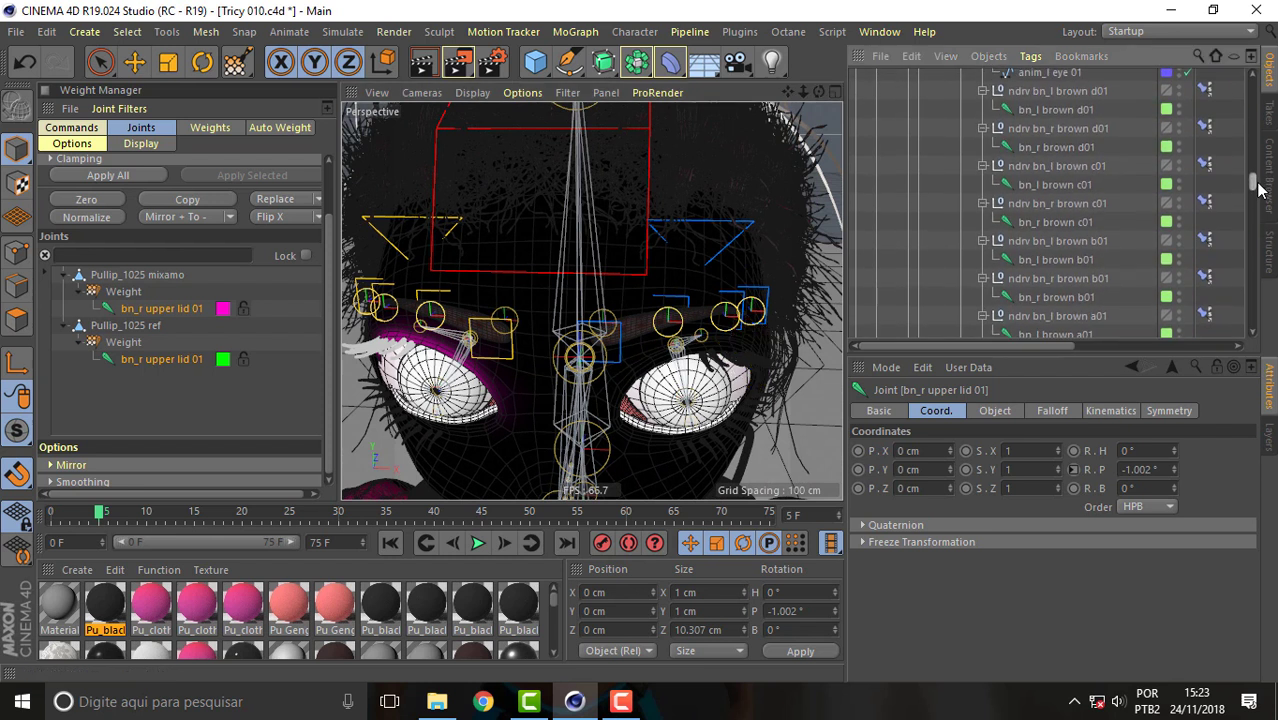
Spray-paint bn_l brown b01 weights onto the eyebrow with brush radius 25
click(1062, 260)
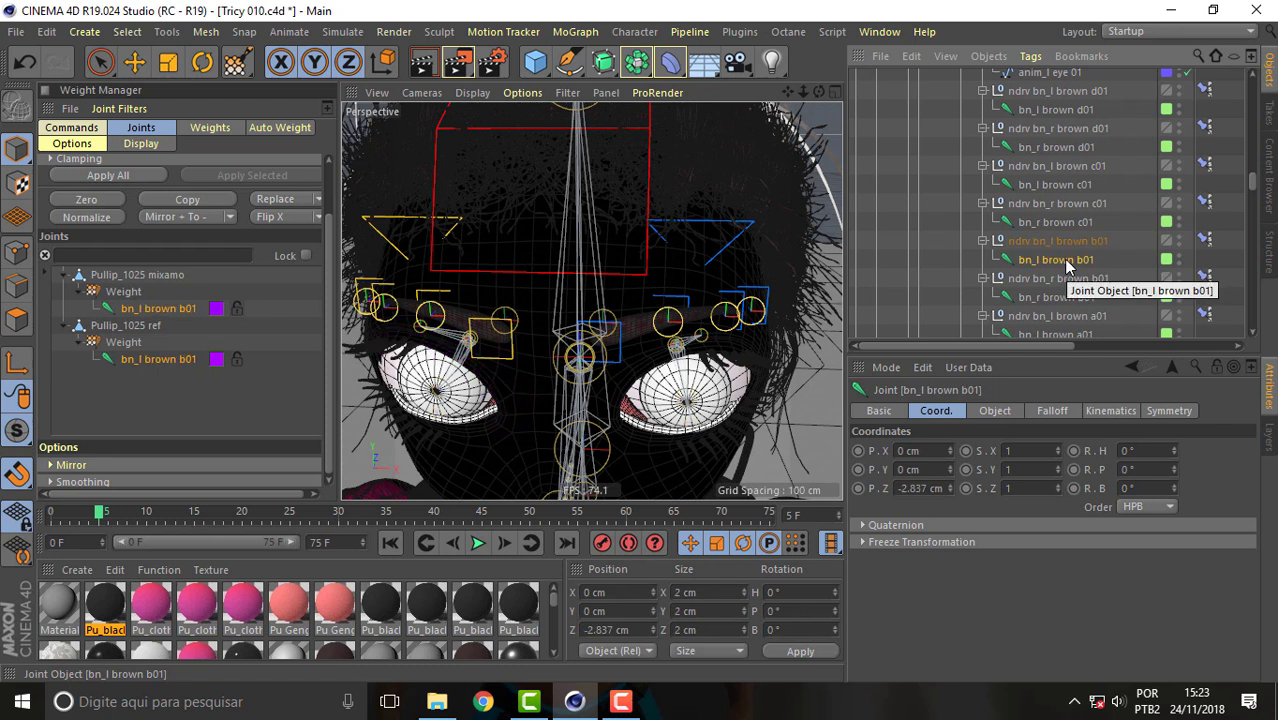
click(237, 62)
click(925, 484)
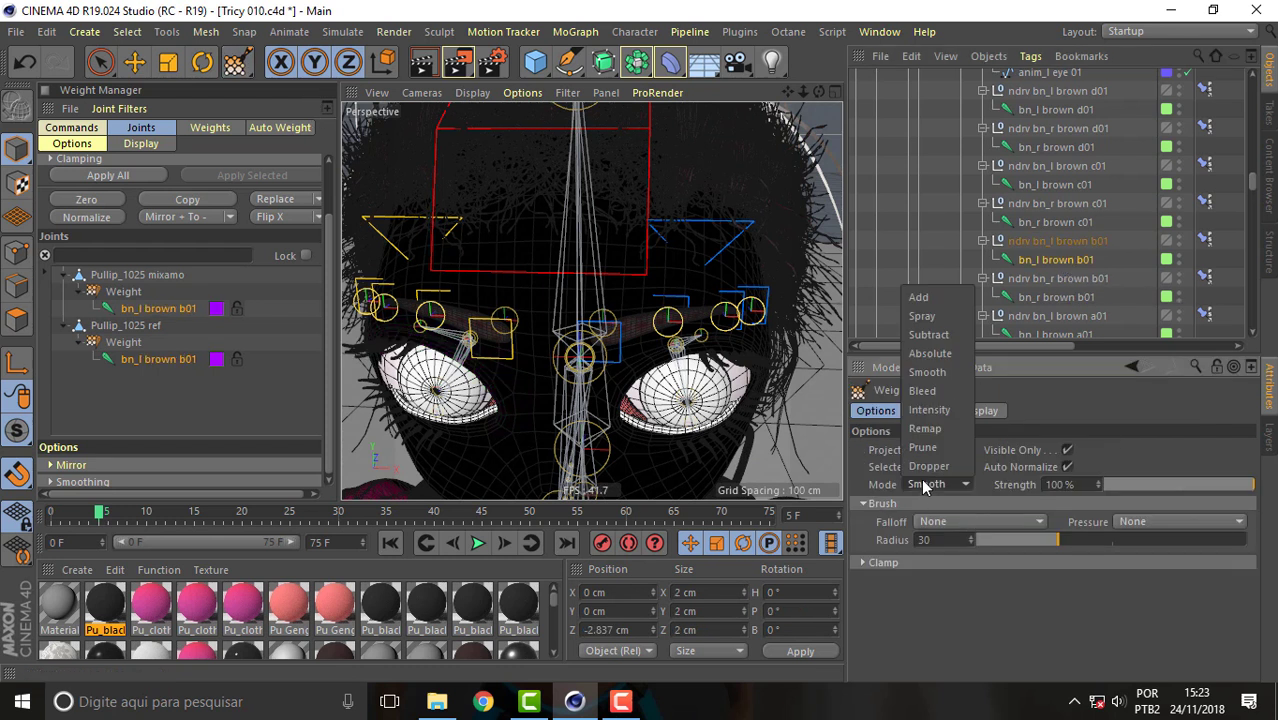
click(946, 317)
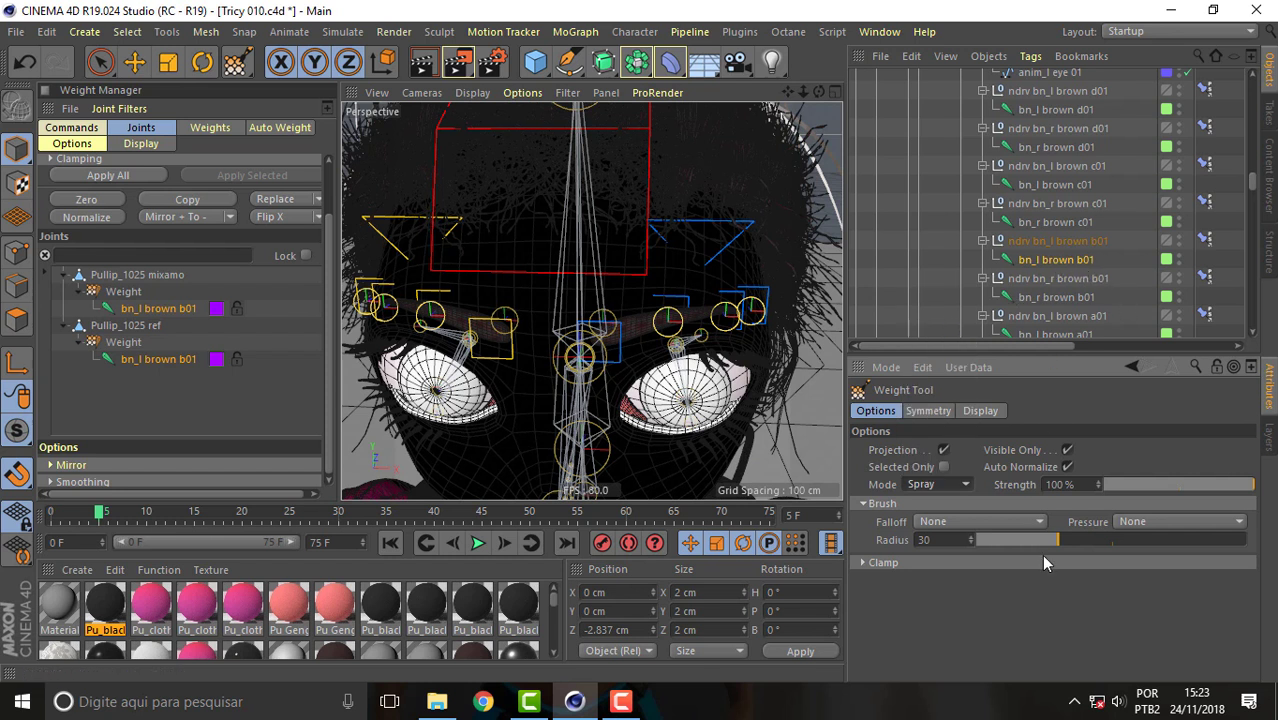
drag(1060, 540, 1044, 540)
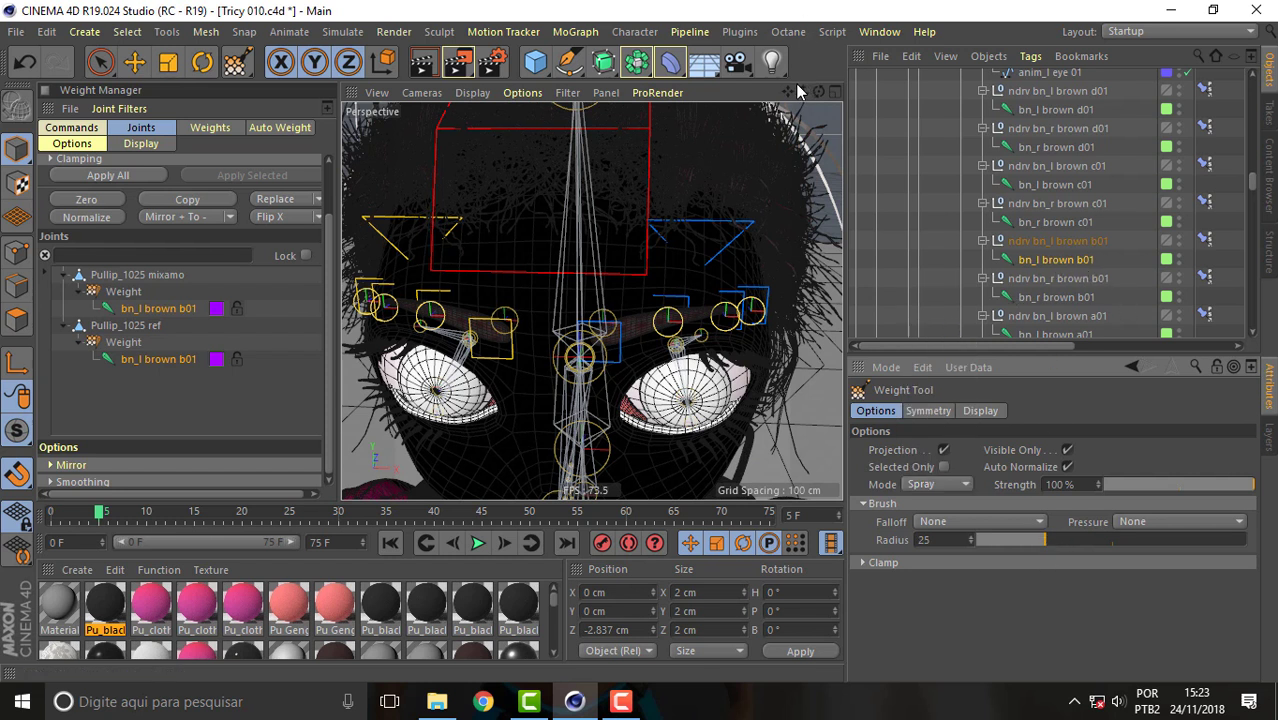
drag(797, 86, 797, 117)
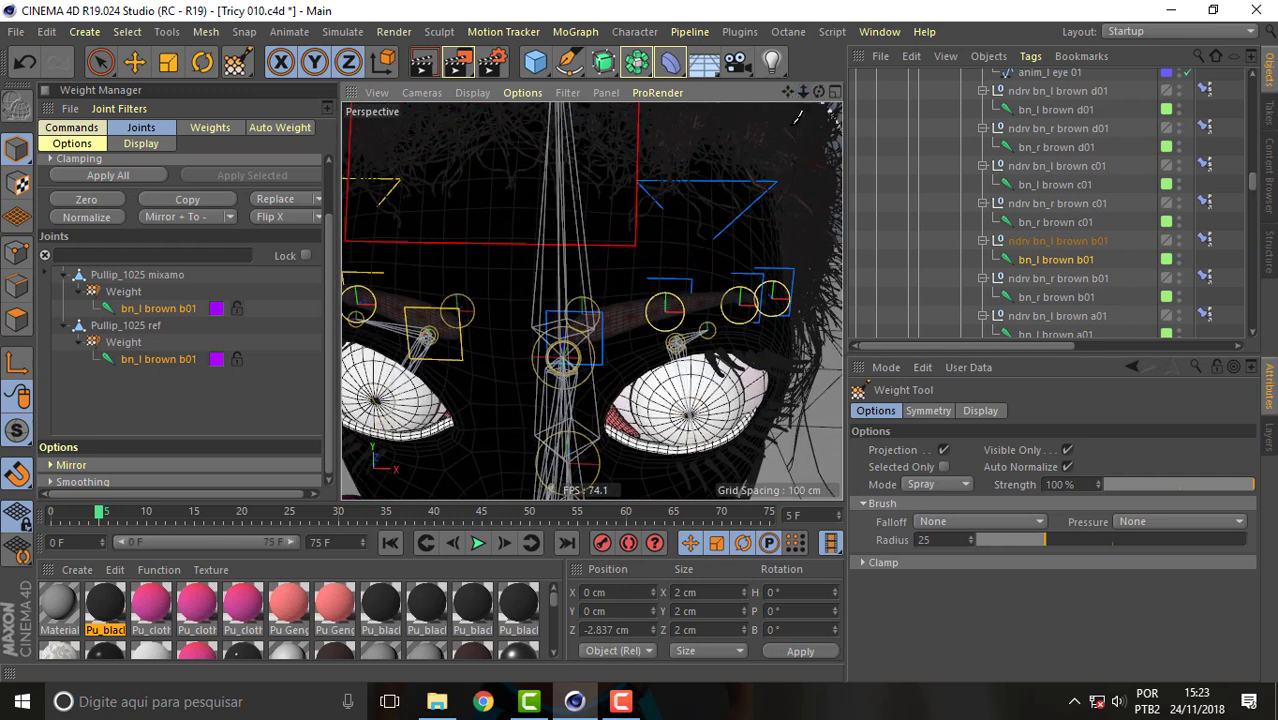
mouse_move(685, 328)
mouse_down()
mouse_move(667, 315)
mouse_move(671, 268)
mouse_up()
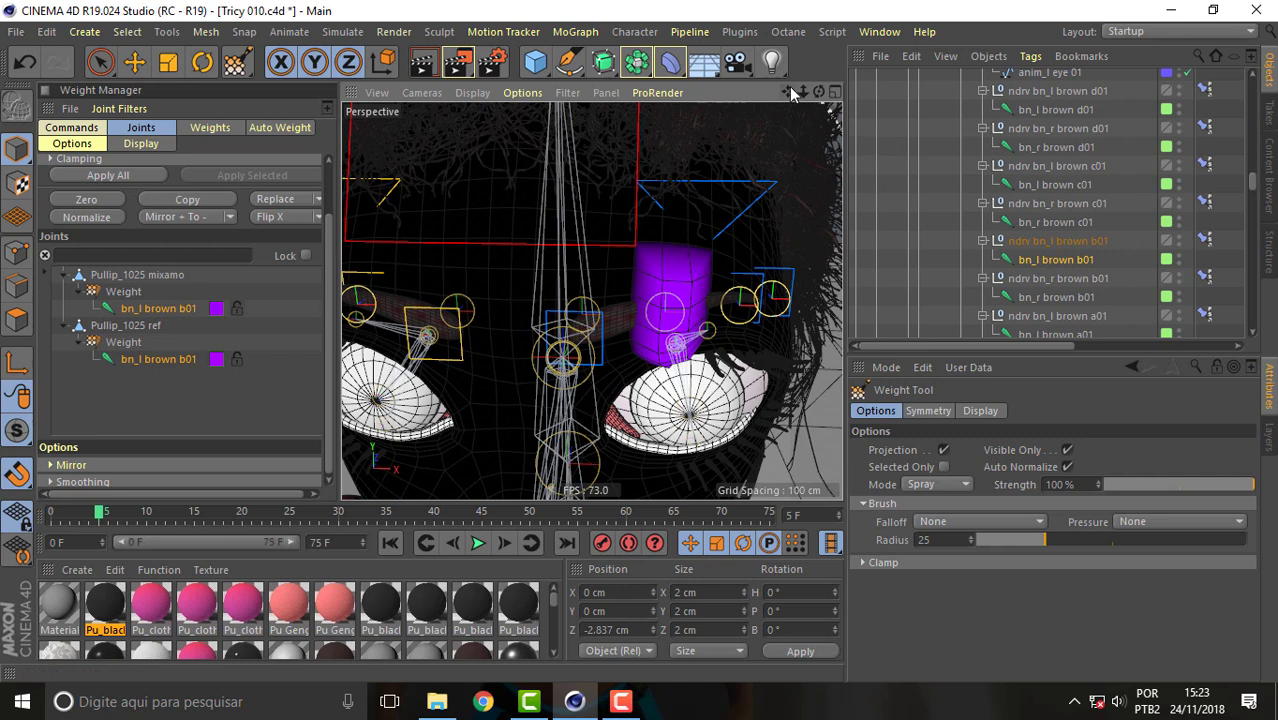
Select bn_r brown b01 as the next joint to weight
drag(791, 92, 765, 95)
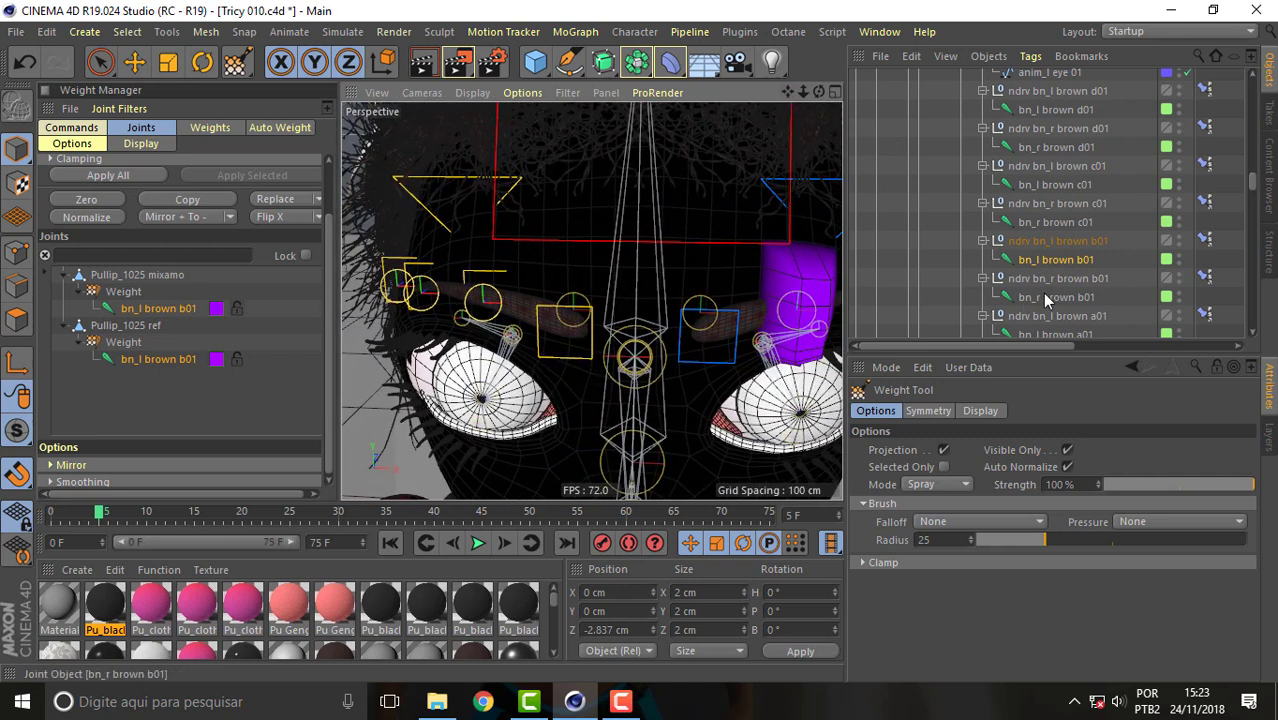
click(1042, 297)
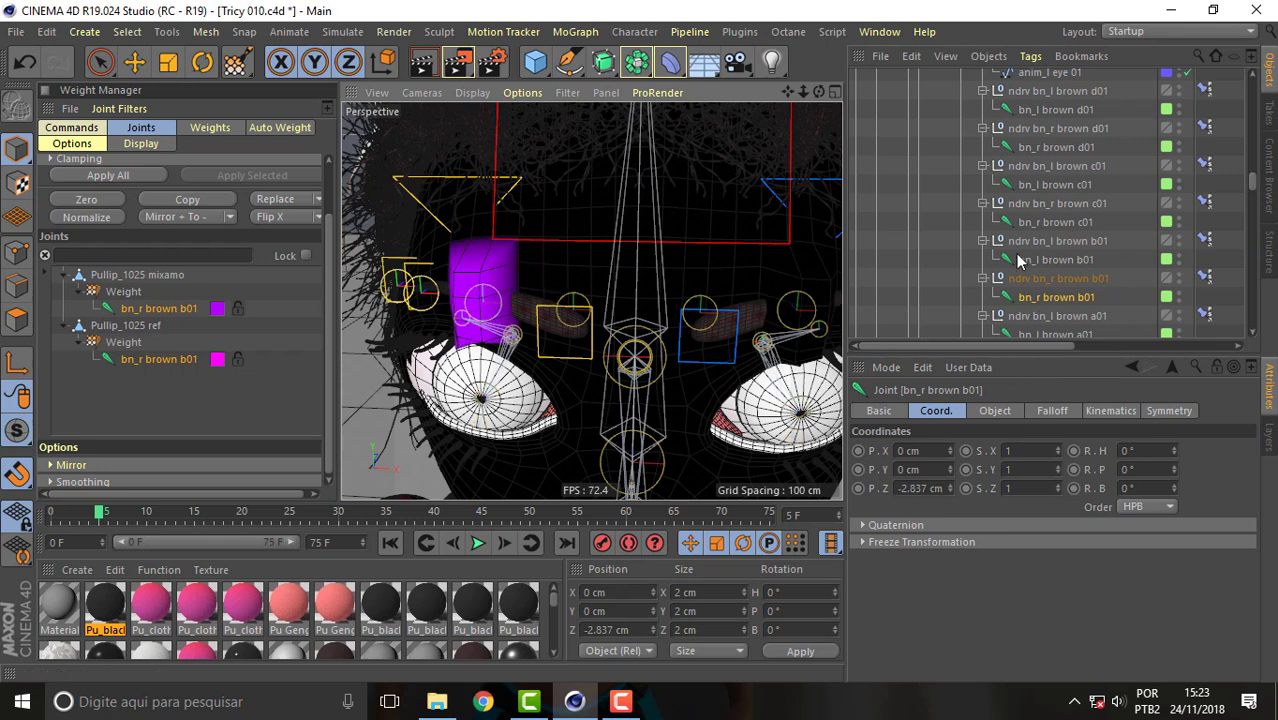
mouse_move(805, 93)
mouse_down()
mouse_move(818, 98)
mouse_move(418, 97)
mouse_up()
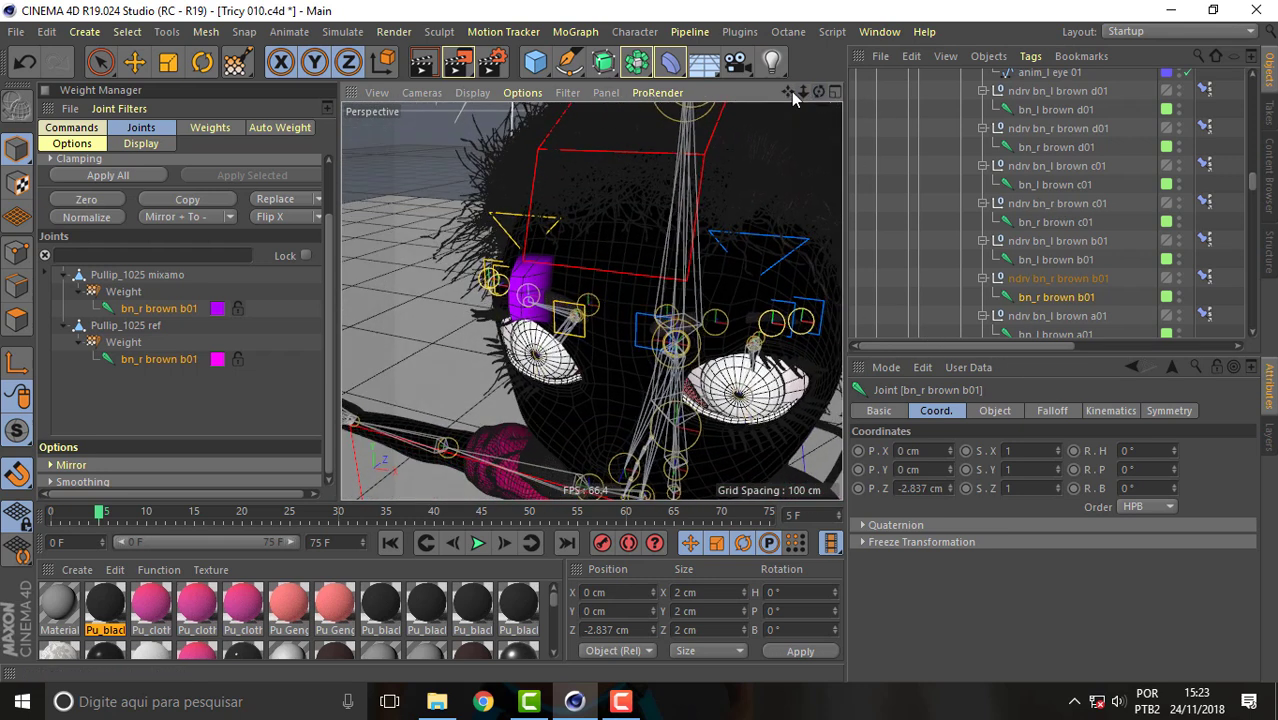
Lower both brow controls anim_l and anim_r brow b 01
click(136, 64)
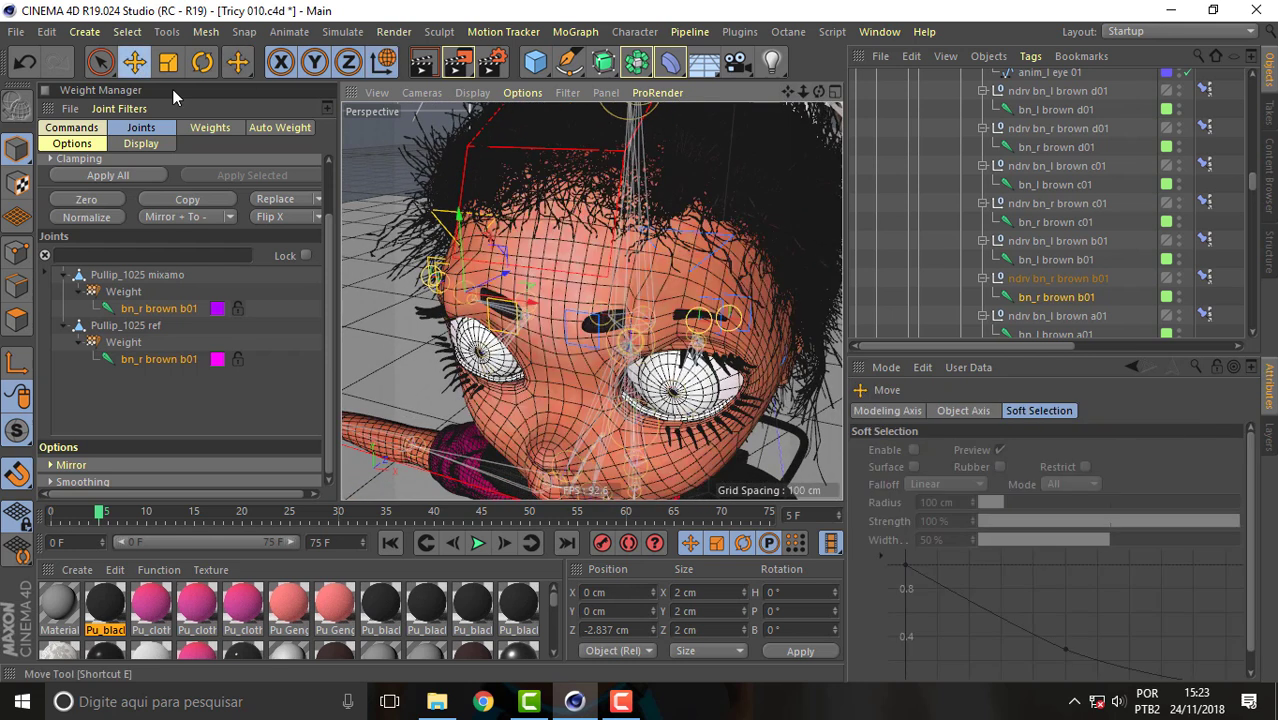
drag(1252, 183, 1249, 124)
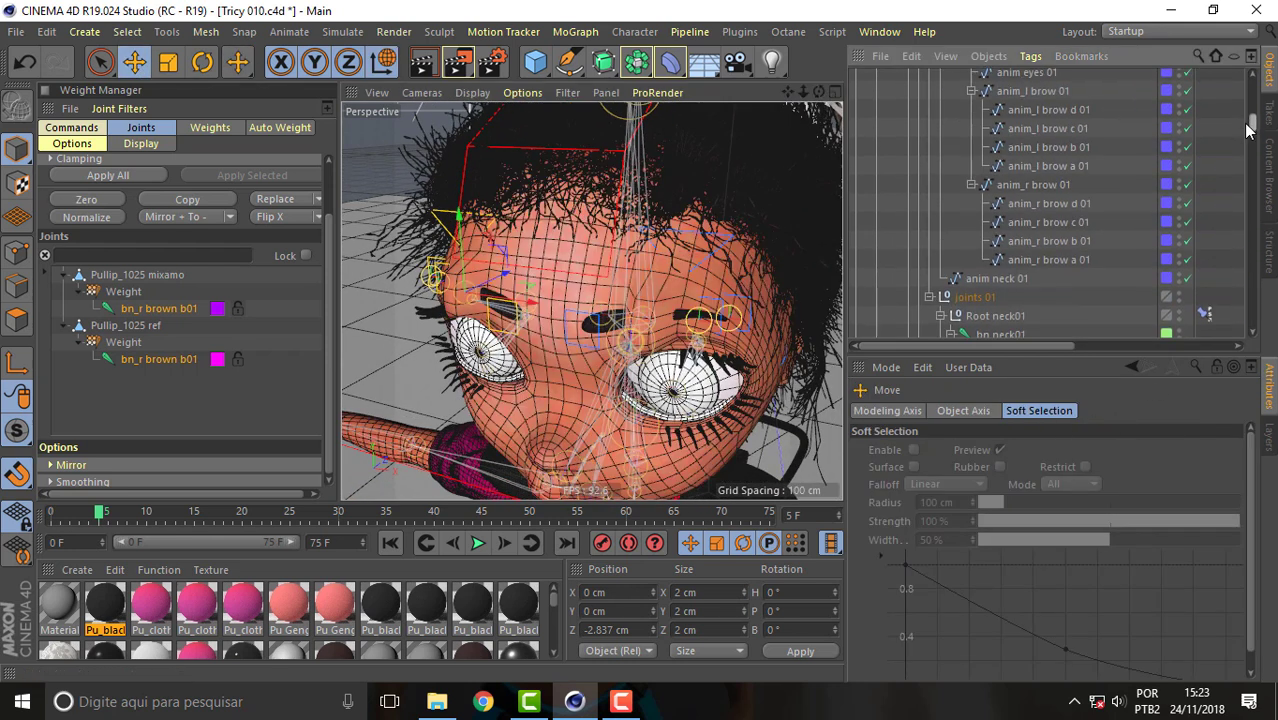
click(1083, 215)
ctrl+click(1060, 309)
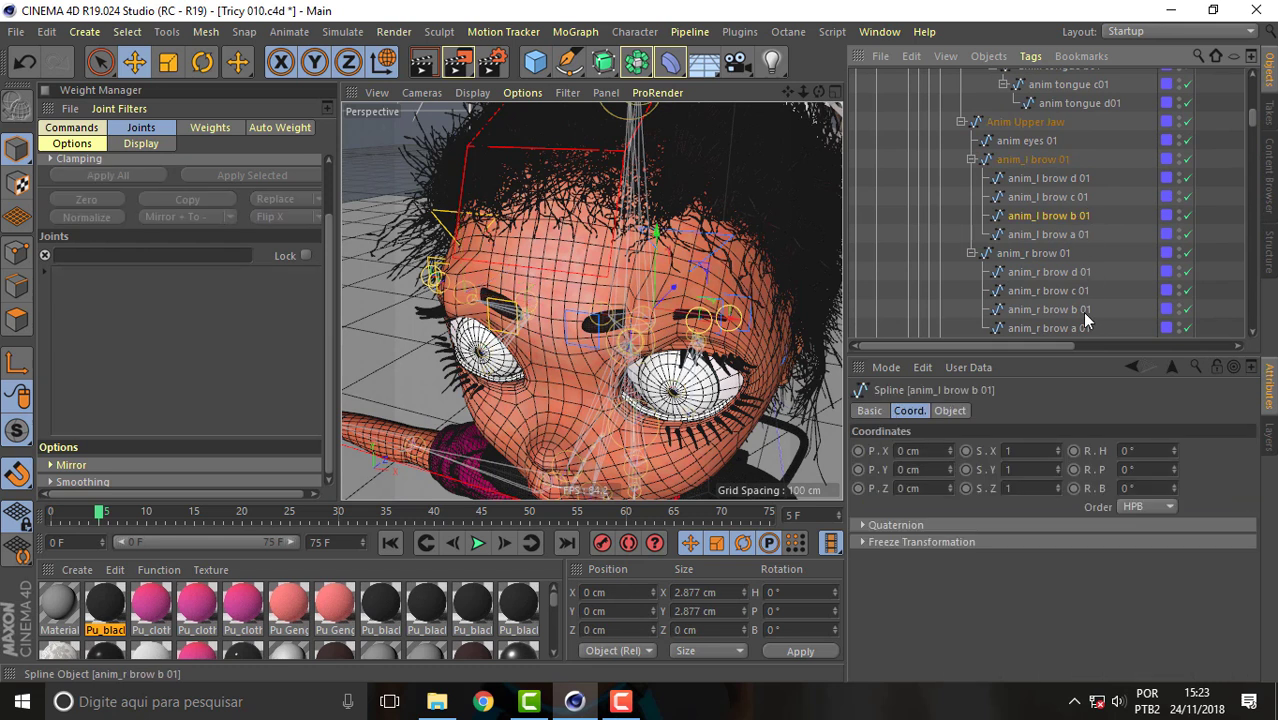
drag(587, 281, 578, 300)
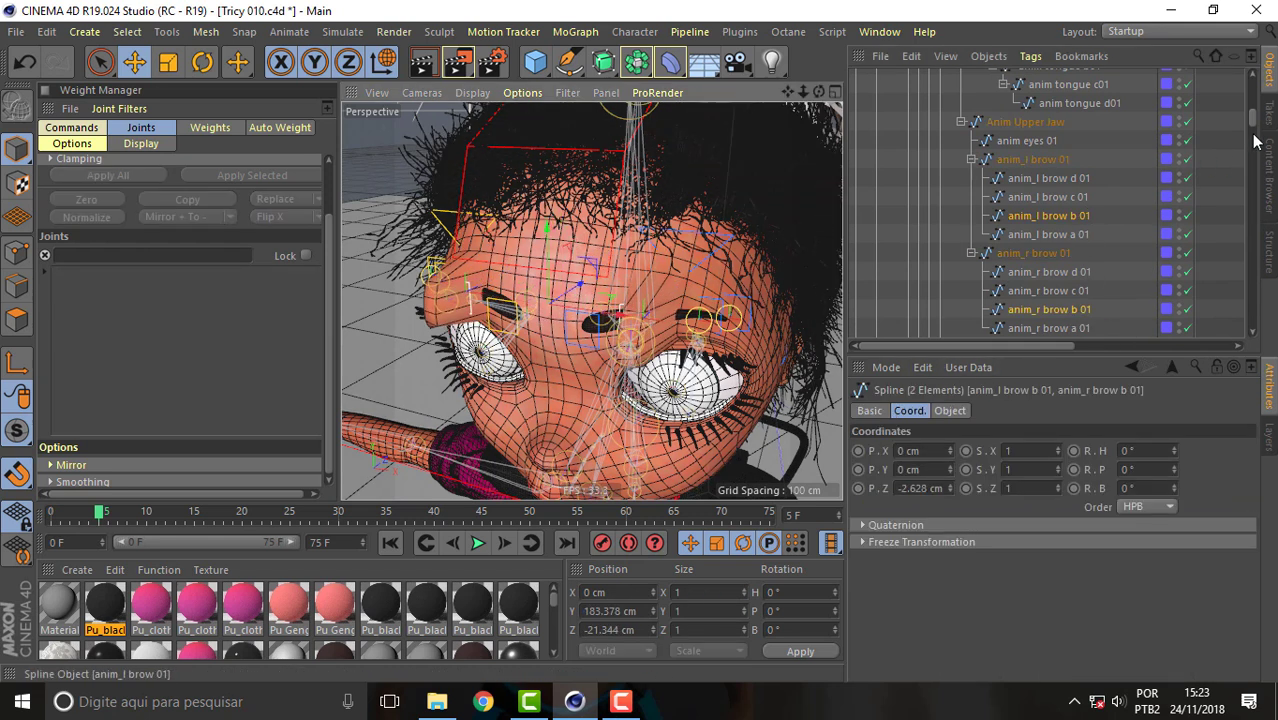
Raise both brown b01 joints to Z 2.72 cm, check frame 13, then keep bn_l brown b01 selected
drag(1251, 122, 1257, 192)
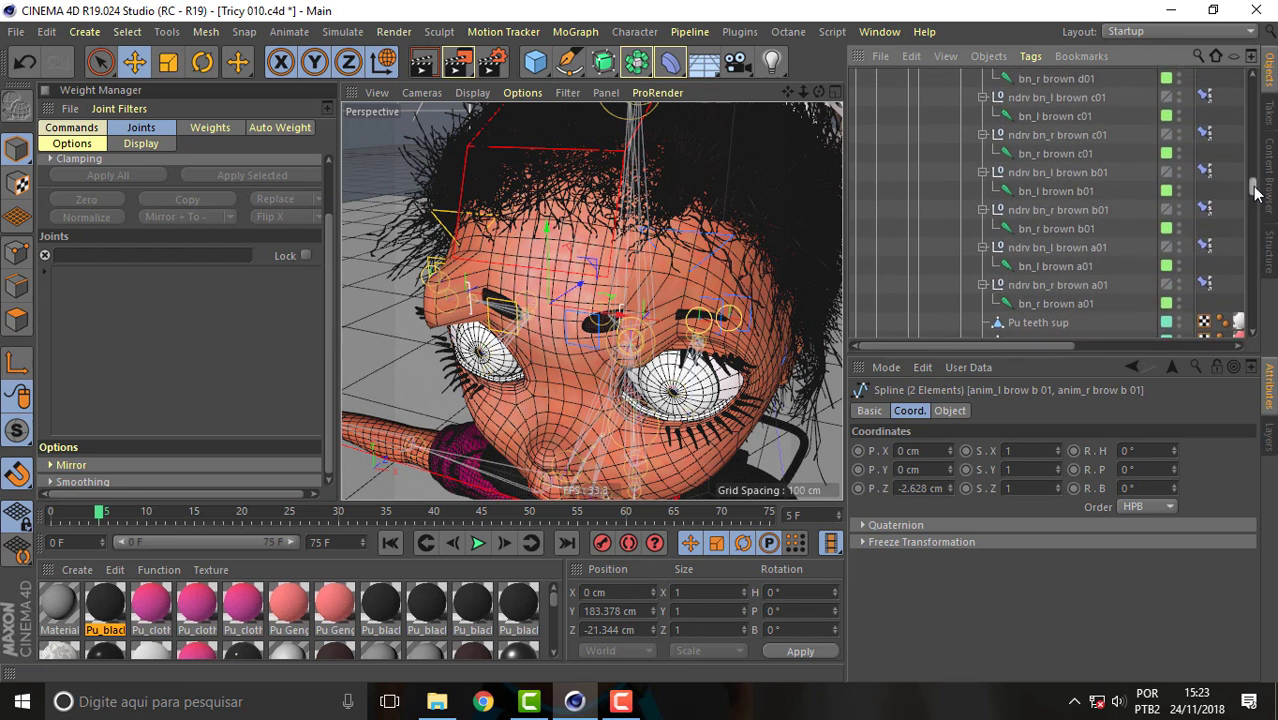
click(1086, 230)
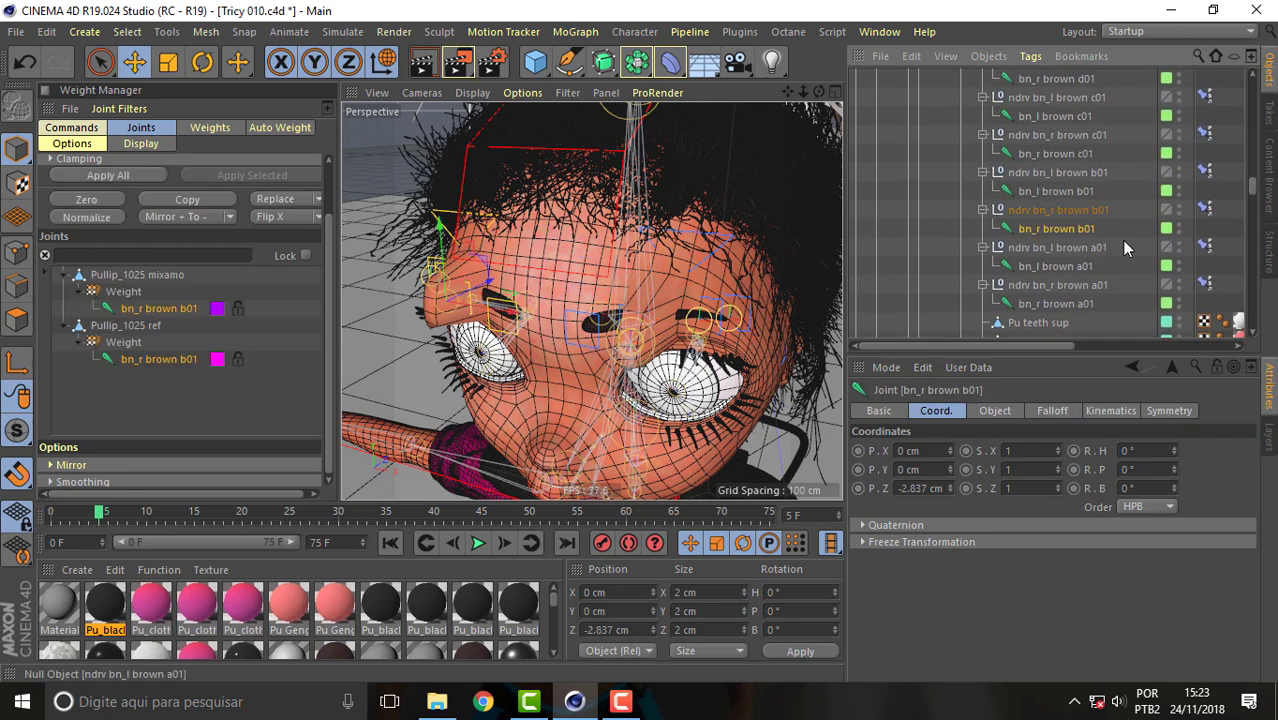
ctrl+click(1057, 191)
drag(567, 300, 589, 279)
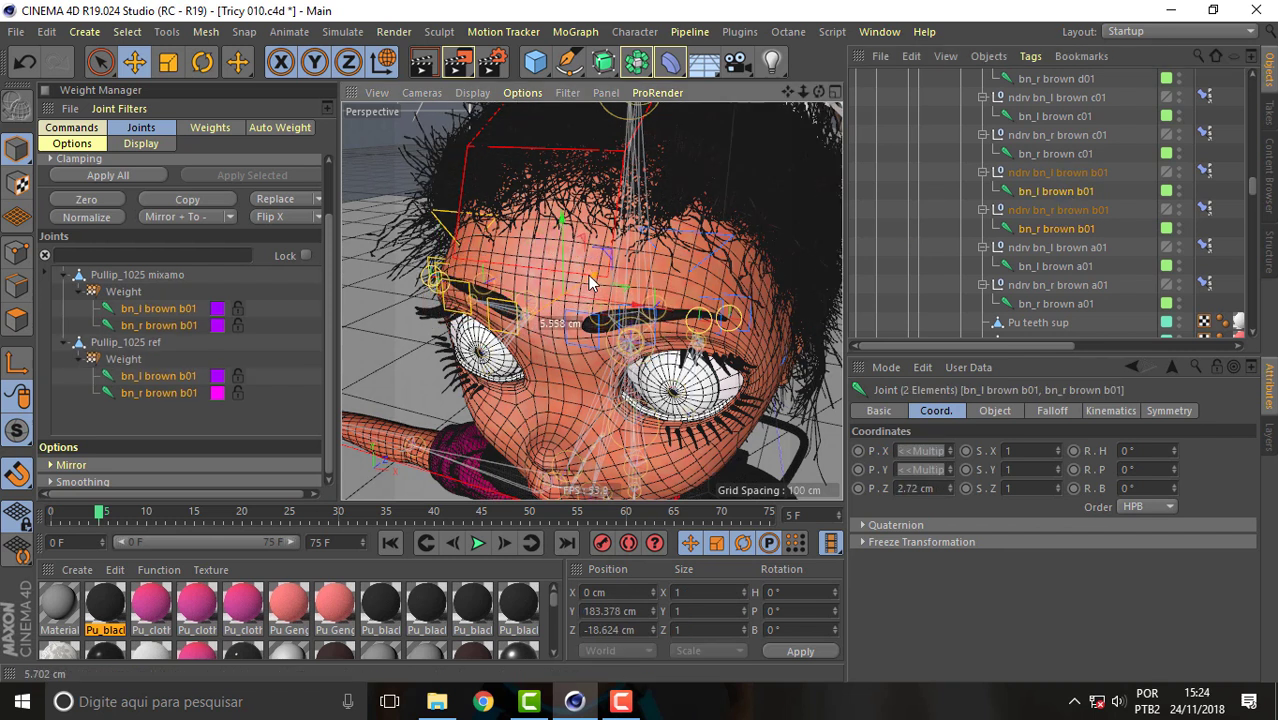
click(105, 515)
drag(105, 515, 175, 515)
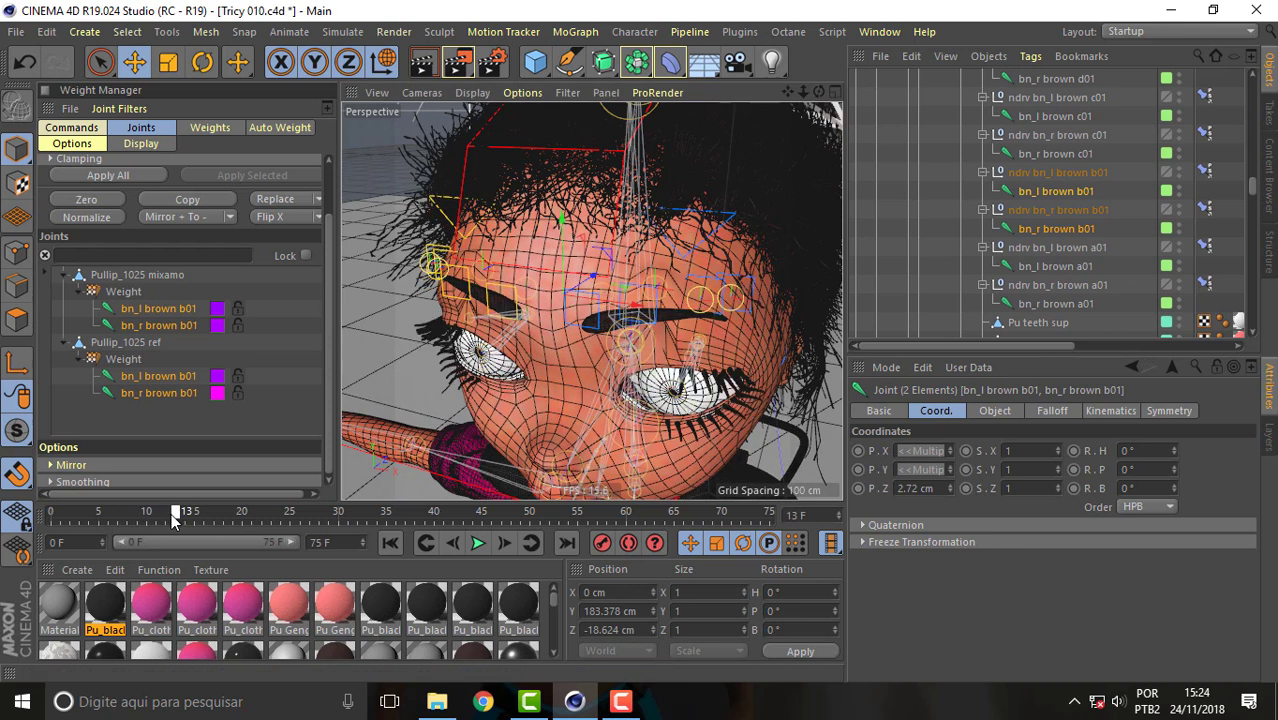
click(1057, 192)
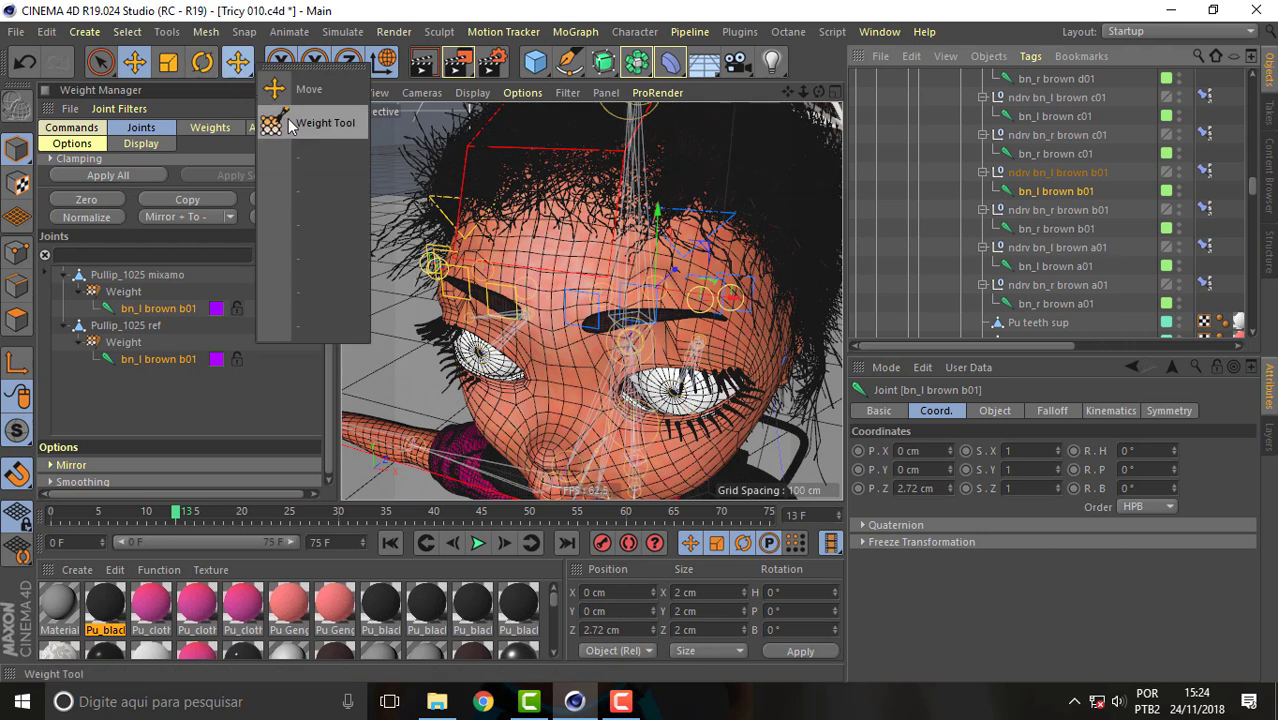
Smooth the bn_l brown b01 brow weights, checking frame 11, then select bn_r brown b01
click(238, 62)
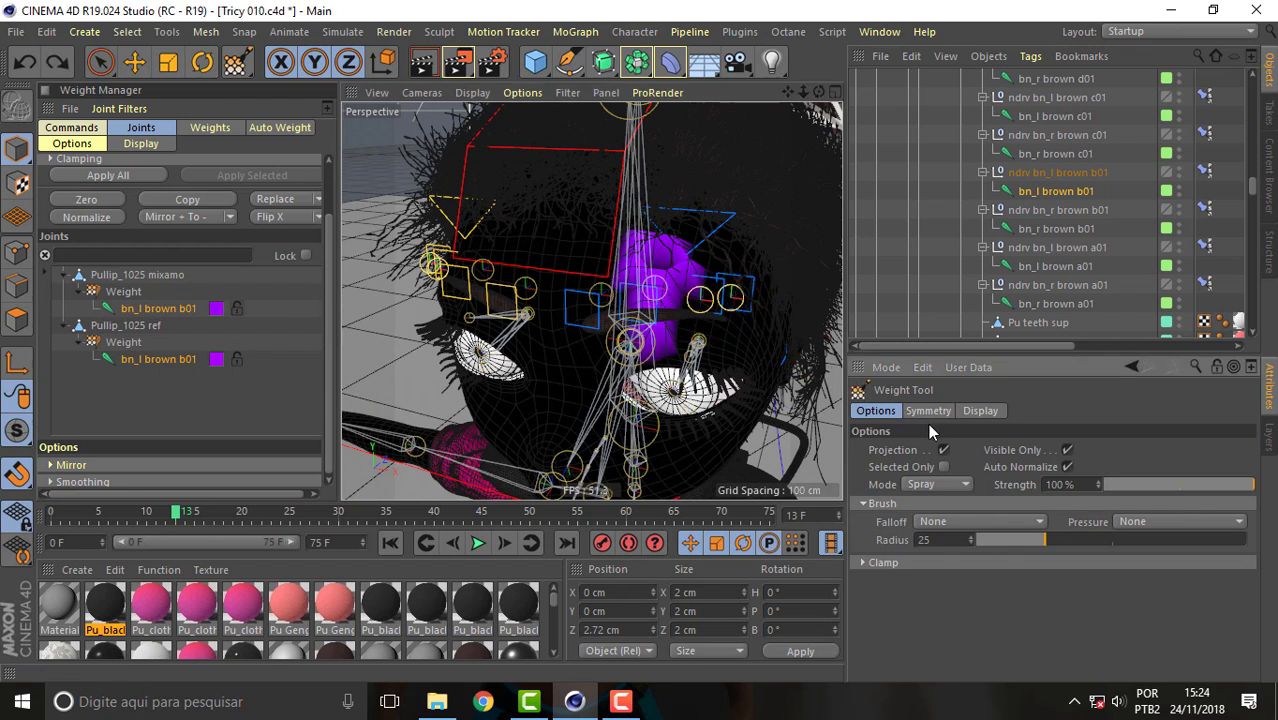
click(932, 483)
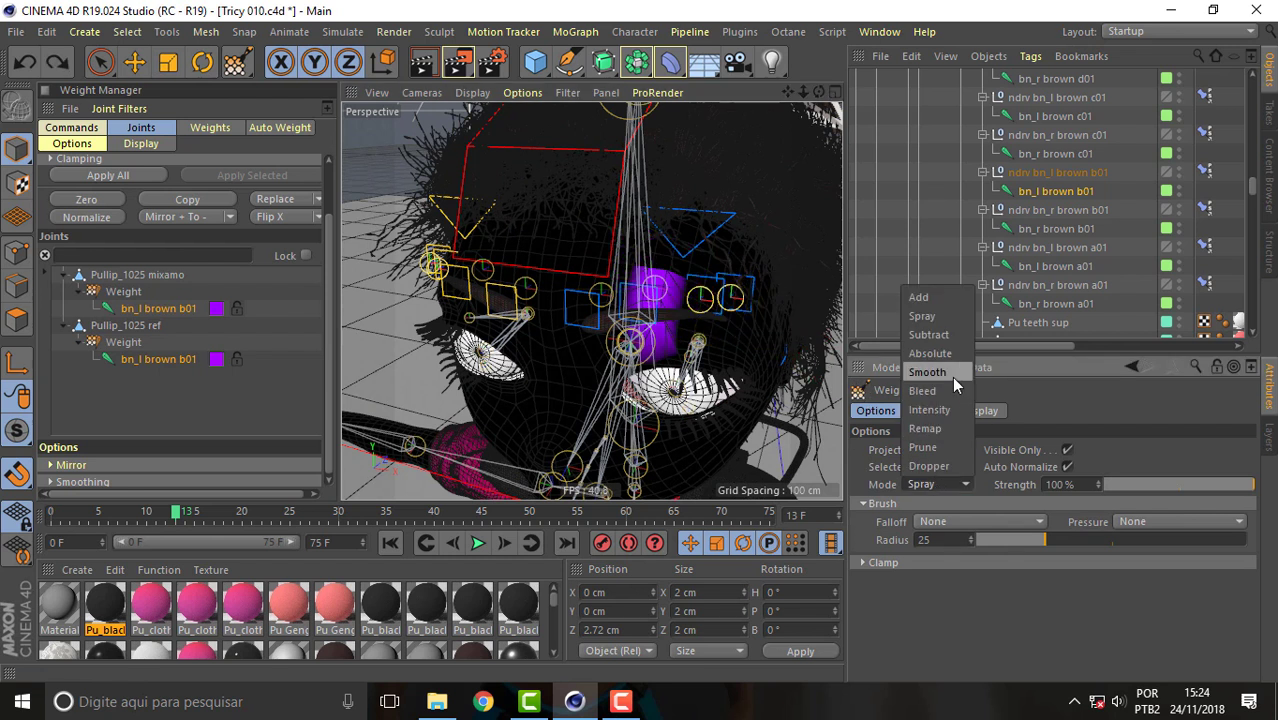
click(952, 376)
mouse_move(668, 320)
mouse_down()
mouse_move(678, 340)
mouse_move(690, 328)
mouse_up()
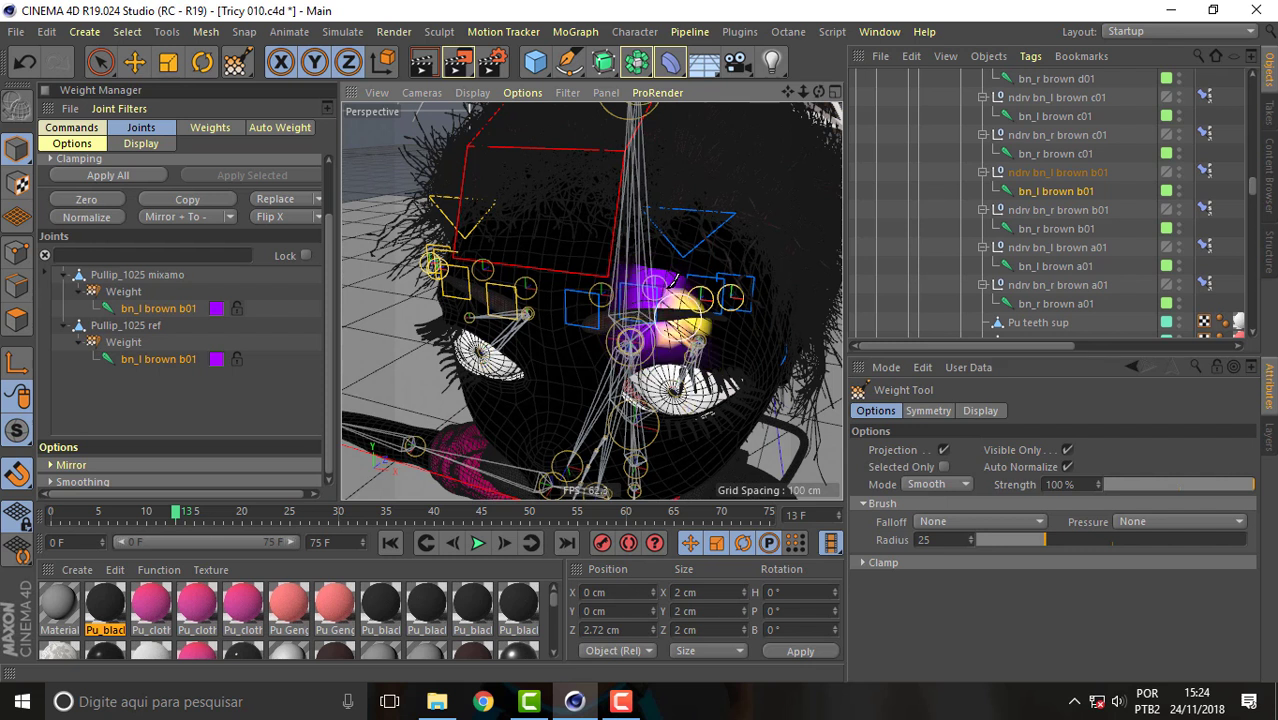
drag(185, 527, 157, 525)
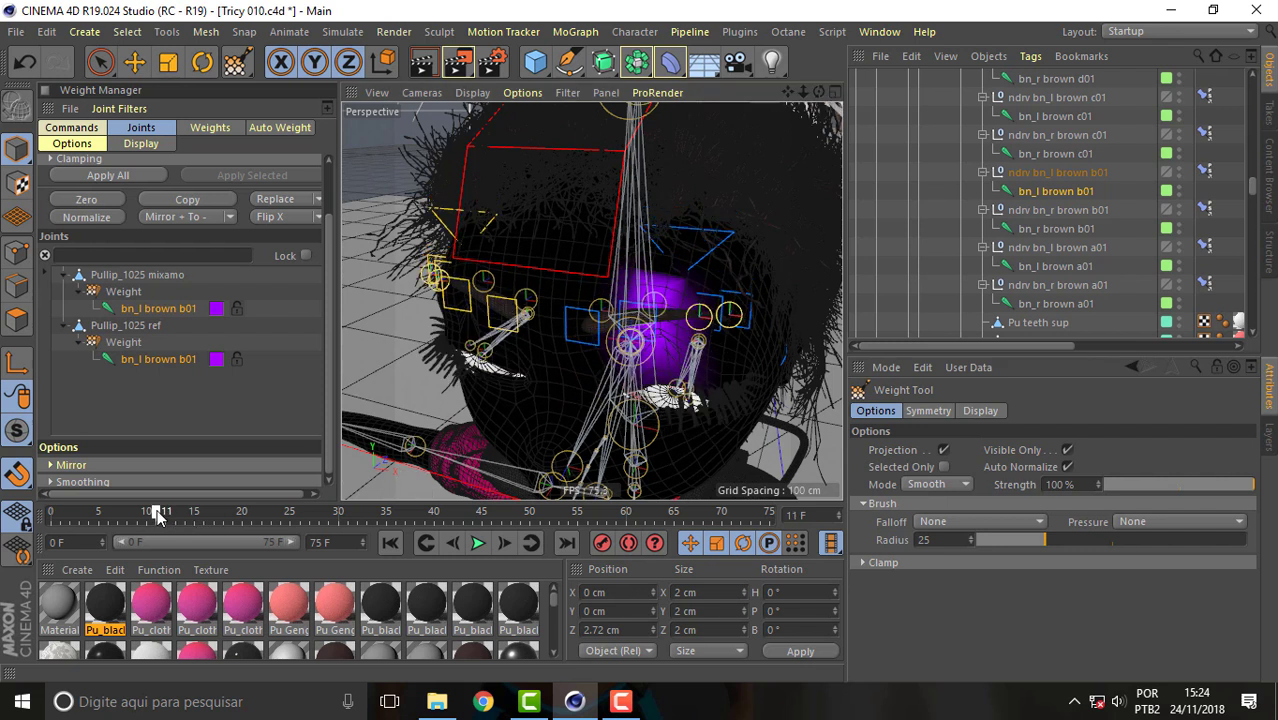
mouse_move(674, 339)
mouse_down()
mouse_move(670, 259)
mouse_move(705, 320)
mouse_up()
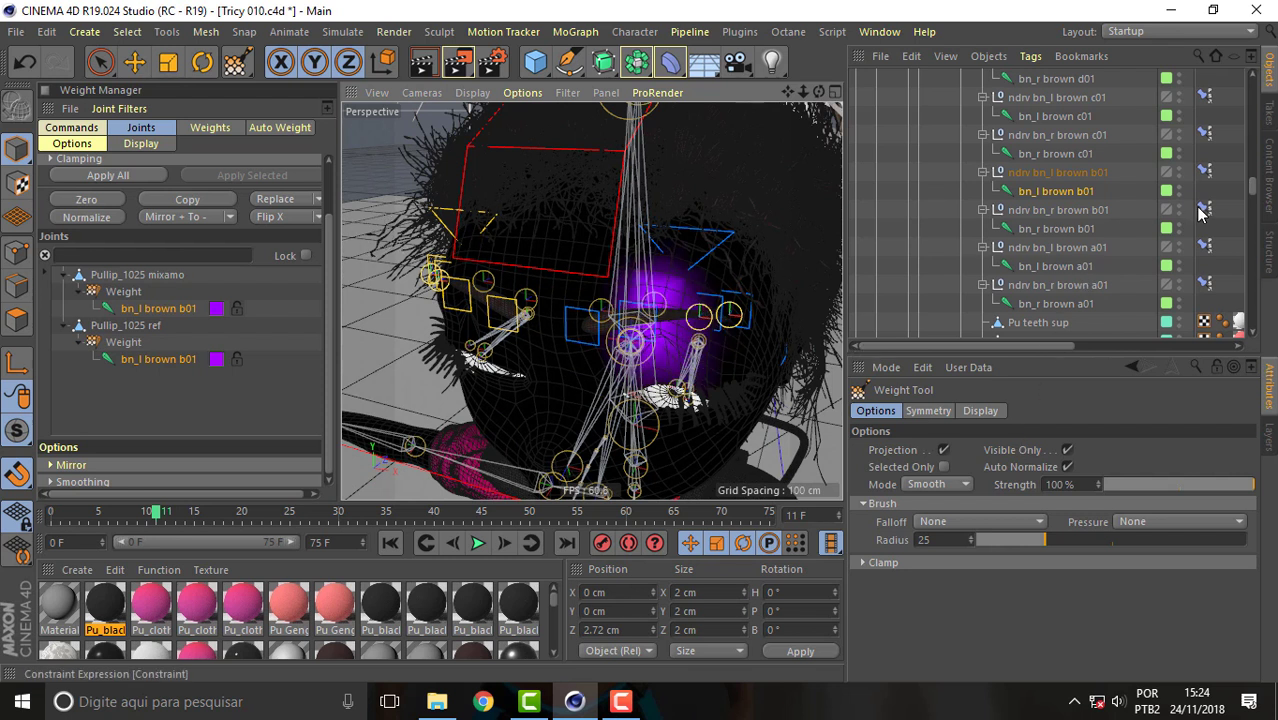
click(1052, 229)
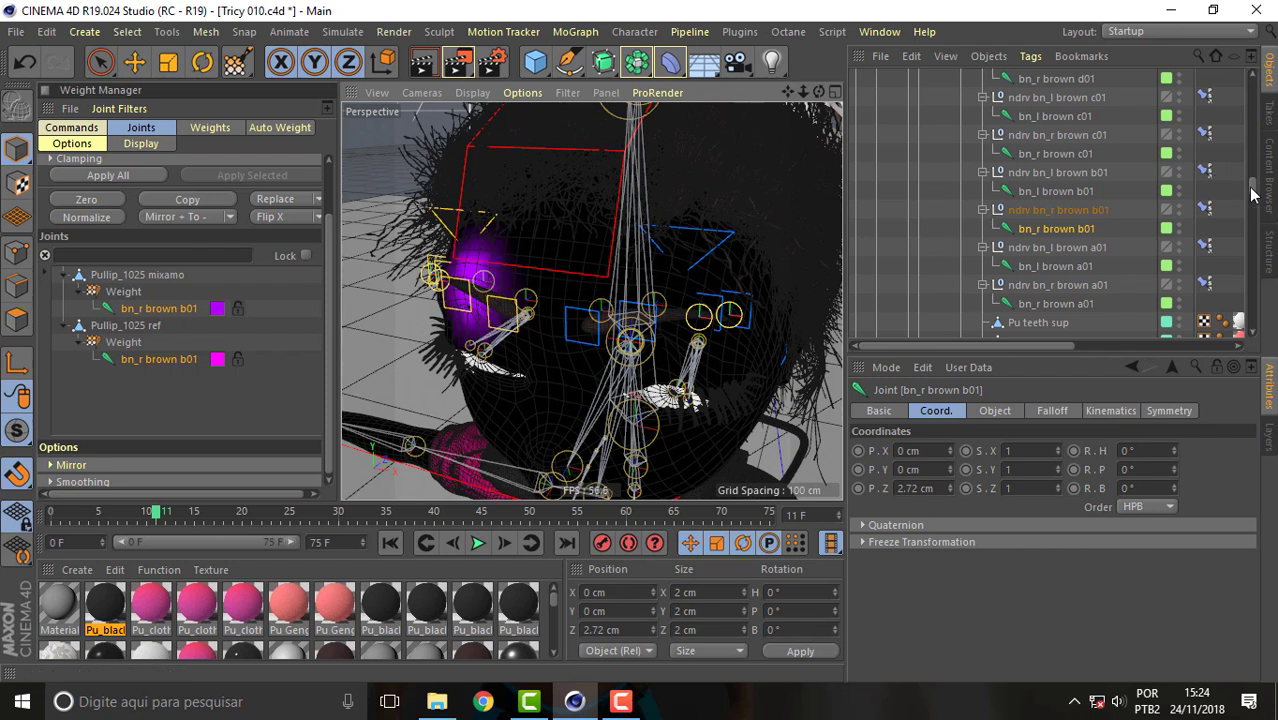
Review bn Upper Jaw 01's weights at frame 13, then display bn_l upper lid 01's weights
drag(1254, 193, 1262, 170)
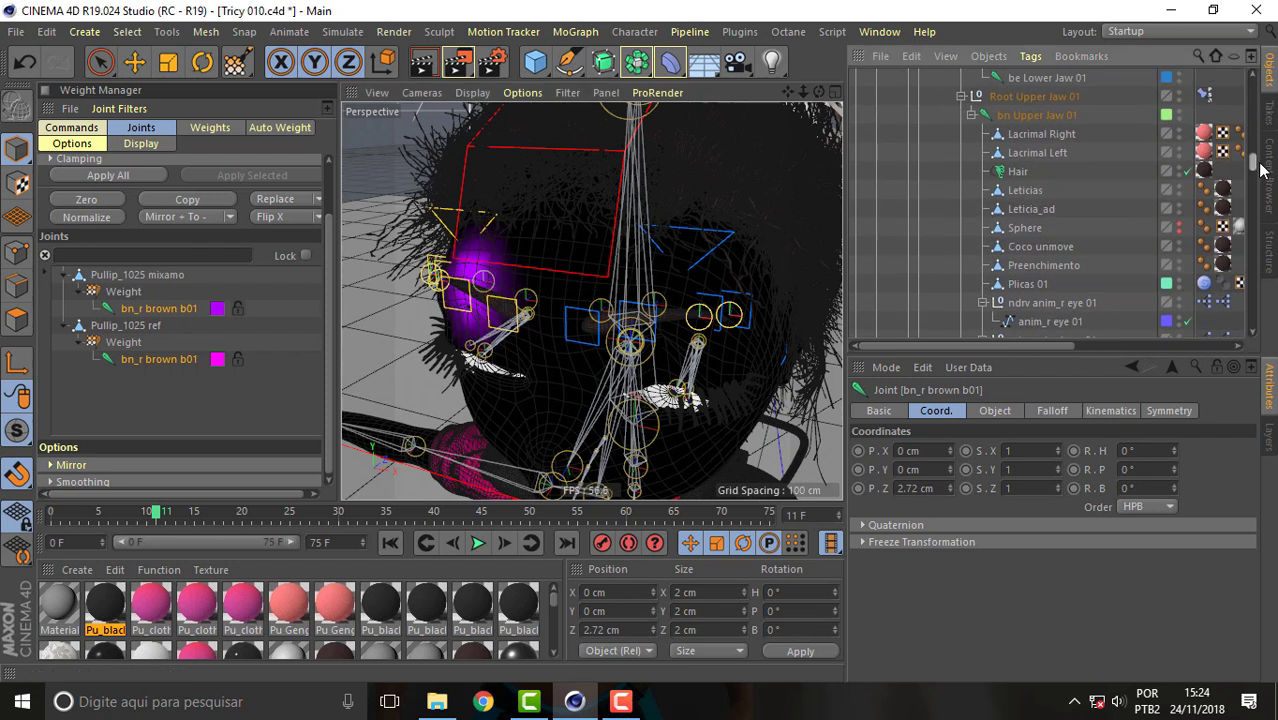
click(1048, 117)
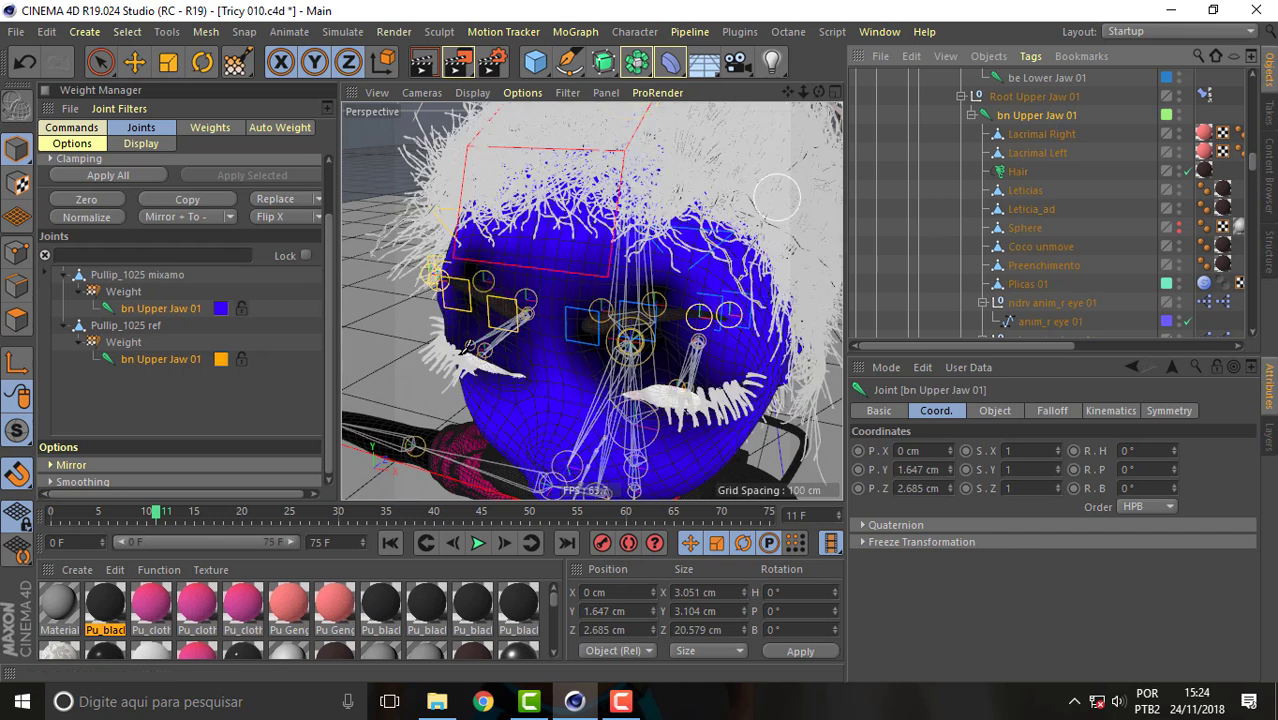
drag(155, 517, 175, 517)
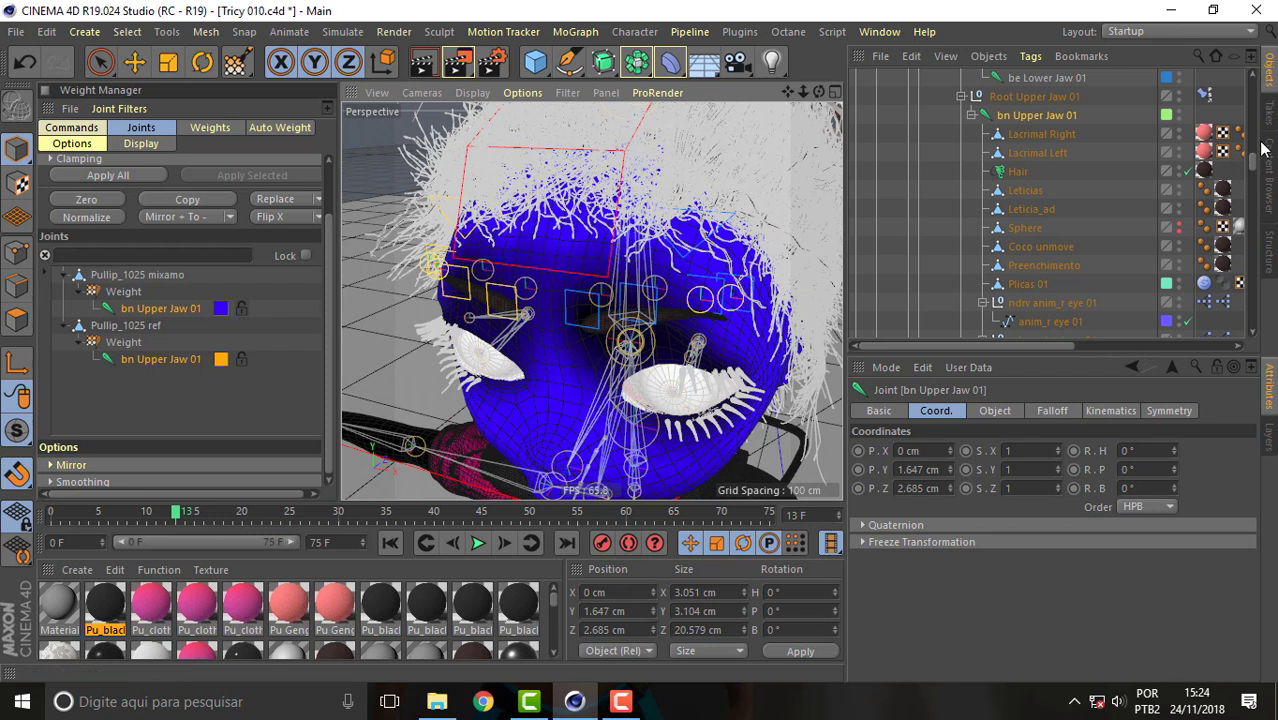
drag(1256, 150, 1258, 206)
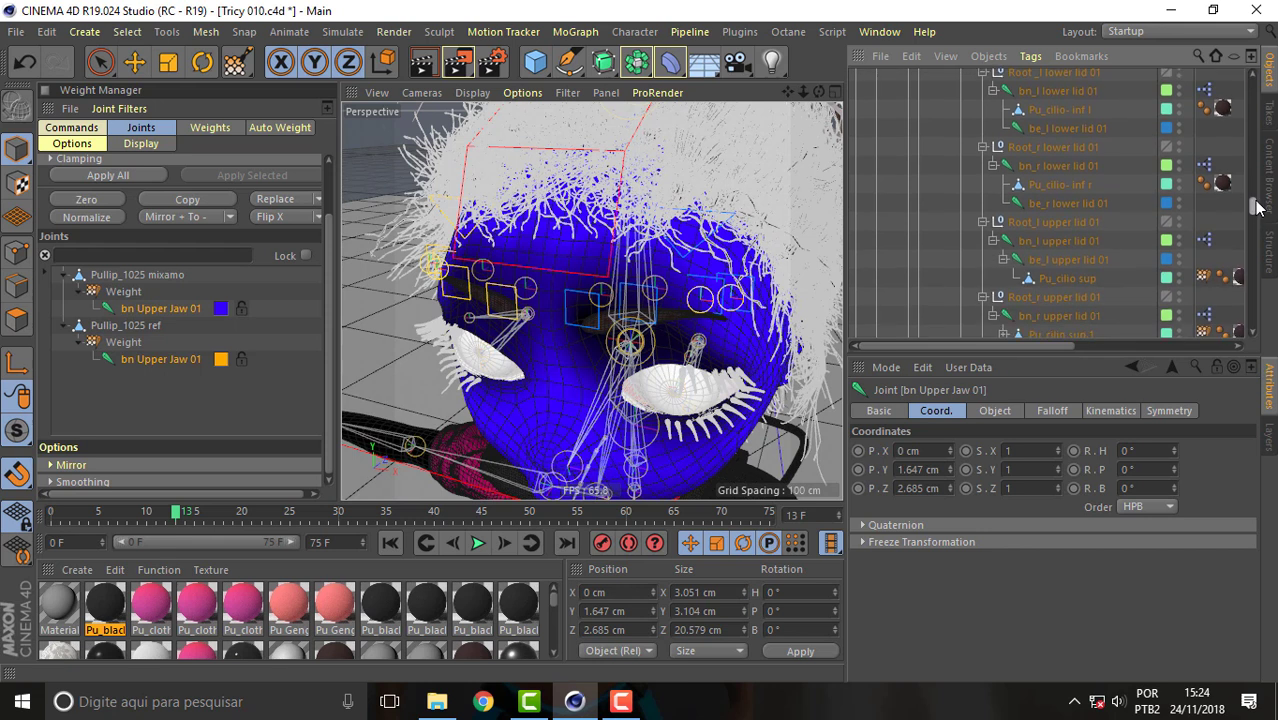
click(1060, 242)
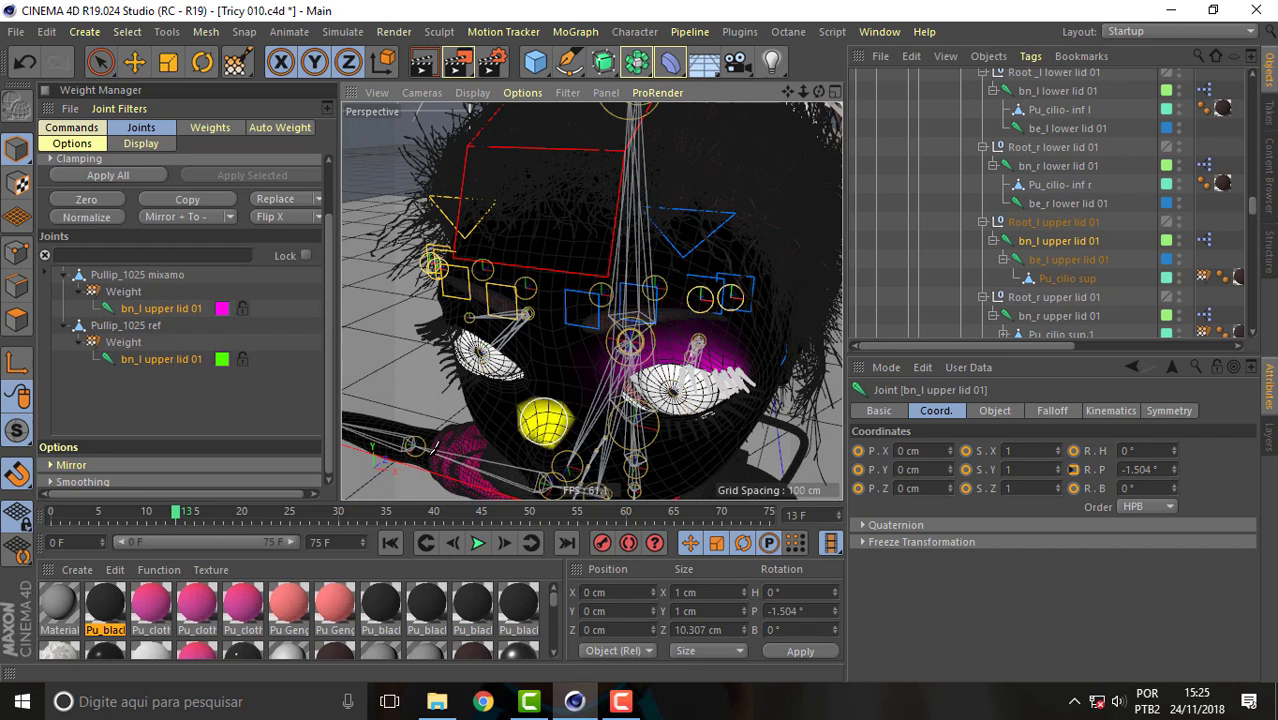
Check the bn_r upper lid 01 weights at frames 12 and 13
drag(190, 521, 168, 518)
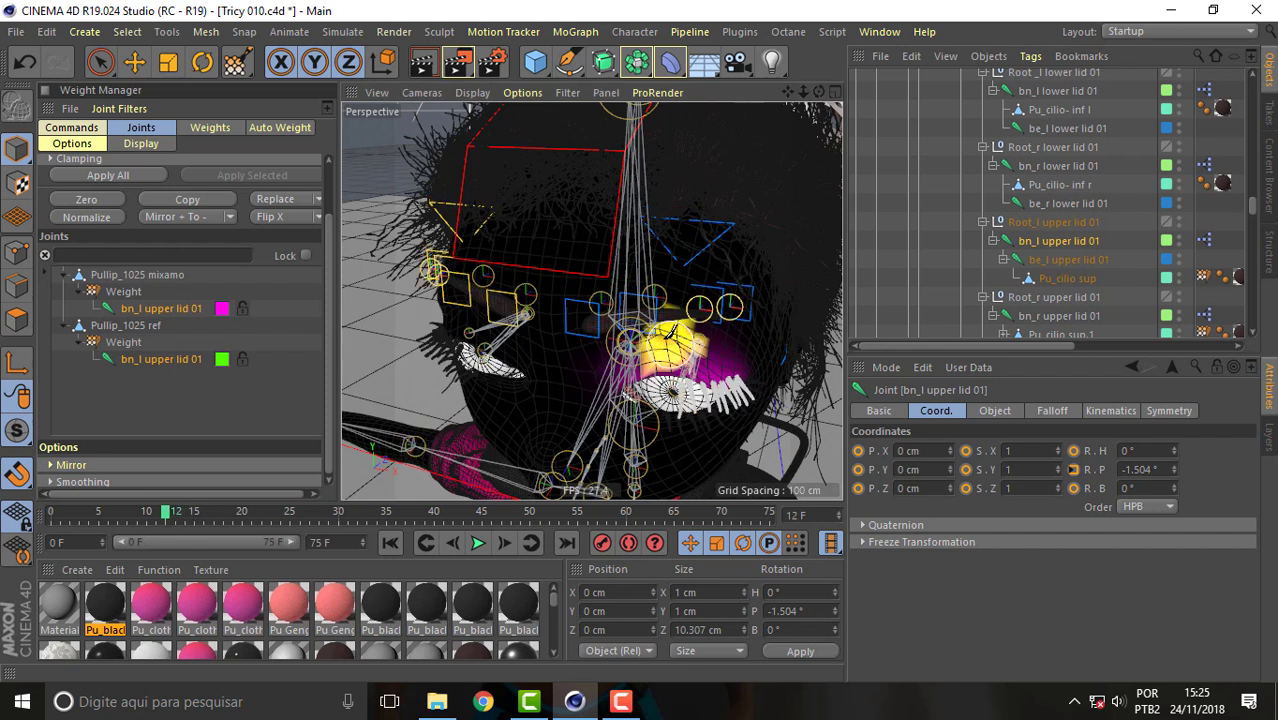
click(1027, 315)
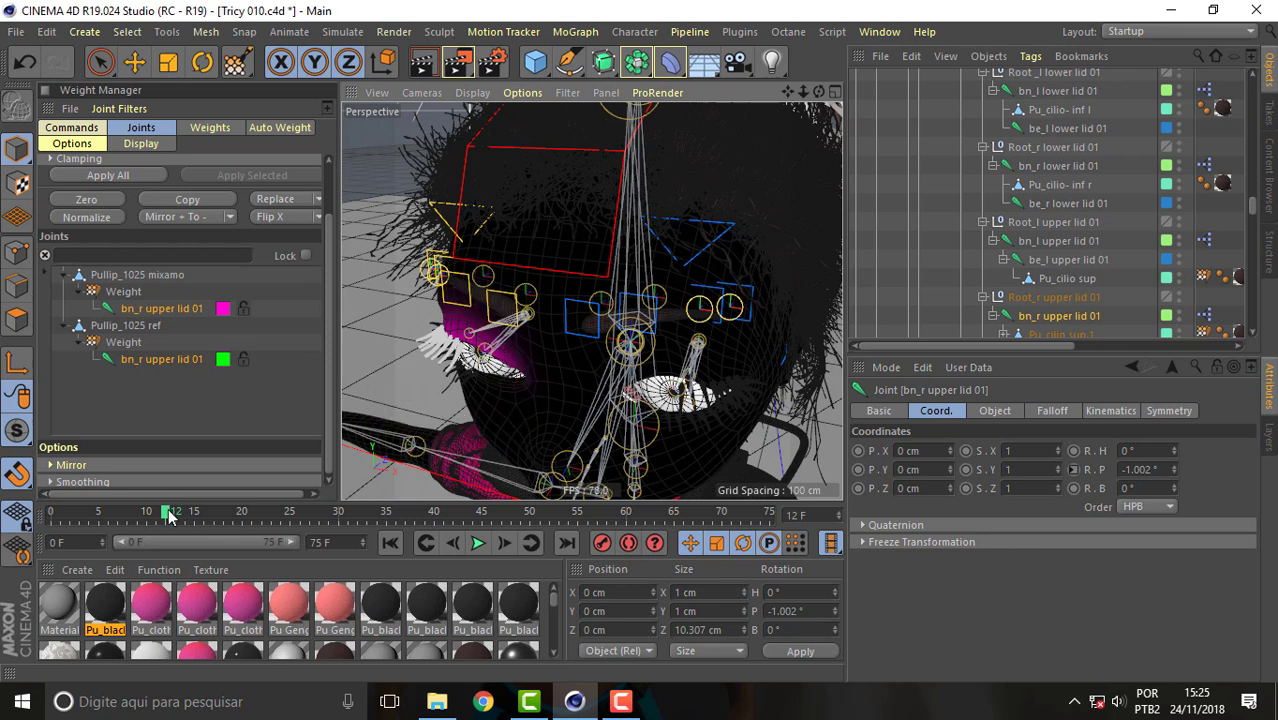
drag(170, 515, 176, 515)
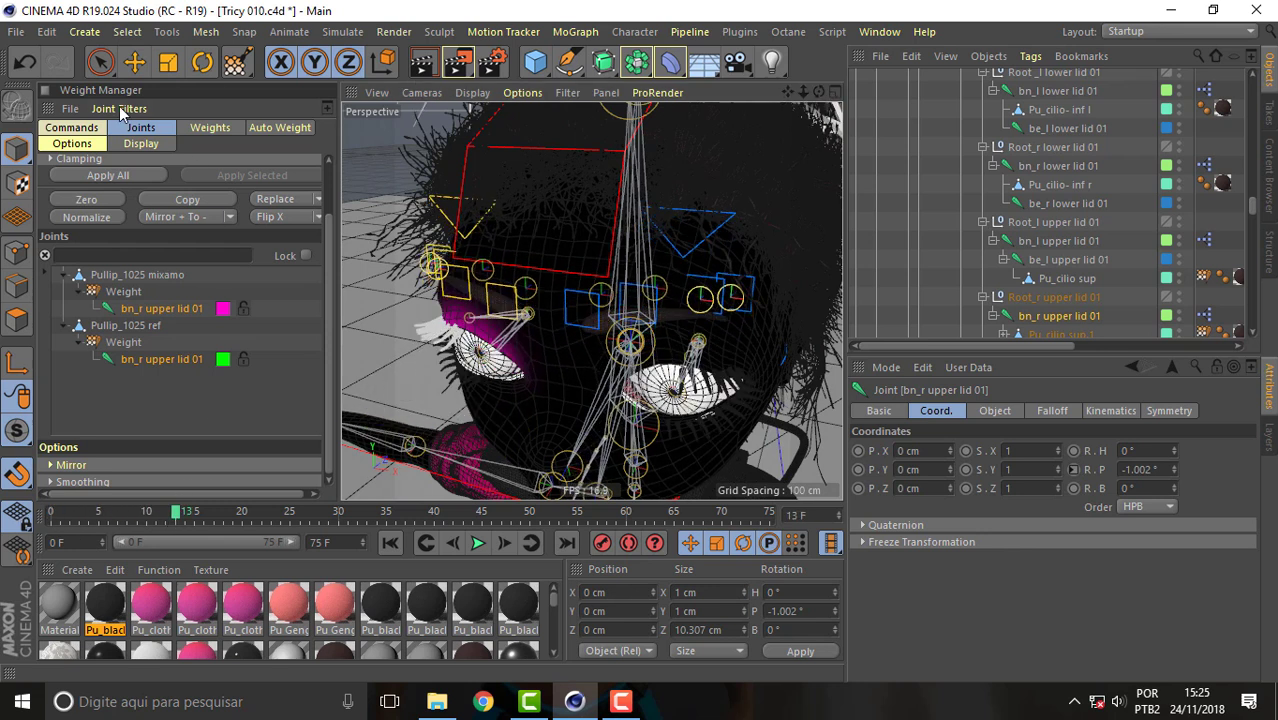
Scrub to test the lid, key its pose at frame 18, and view bn_r upper lid 01 front-on
click(138, 63)
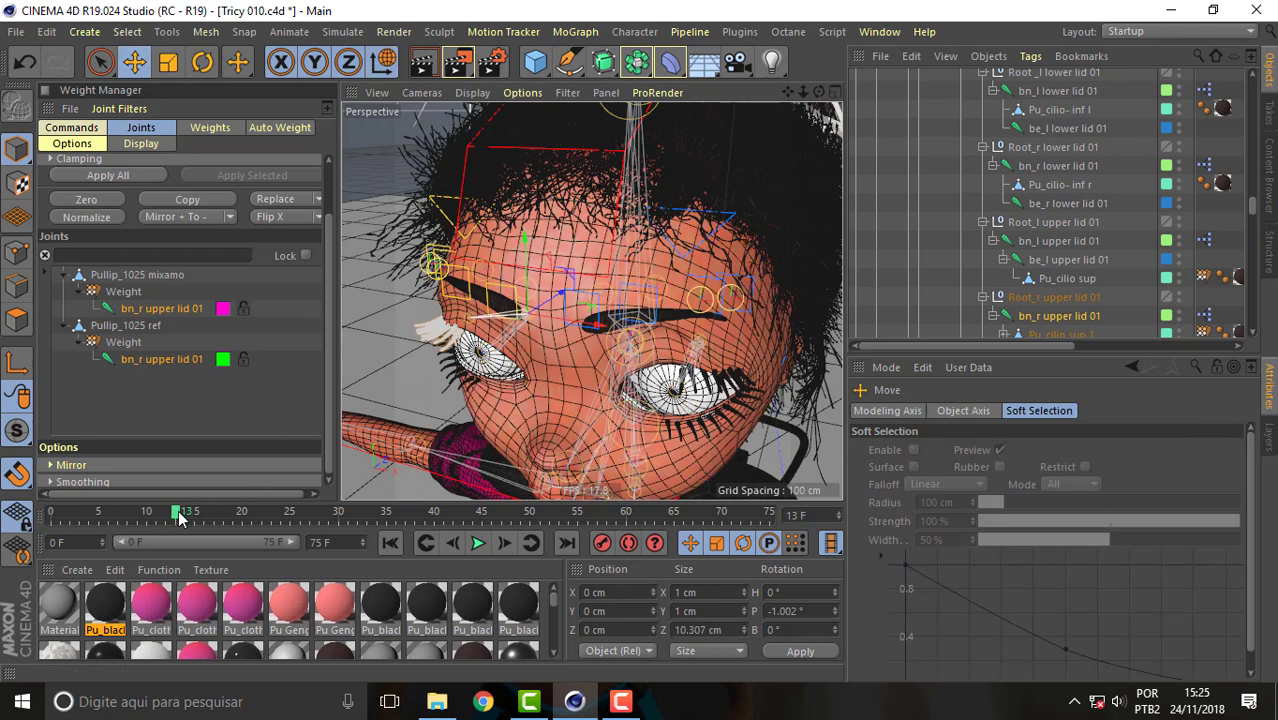
mouse_move(179, 515)
mouse_down()
mouse_move(130, 513)
mouse_move(200, 500)
mouse_move(143, 514)
mouse_move(205, 514)
mouse_move(155, 505)
mouse_move(170, 500)
mouse_move(147, 490)
mouse_move(224, 492)
mouse_move(133, 478)
mouse_move(221, 482)
mouse_up()
key(F9)
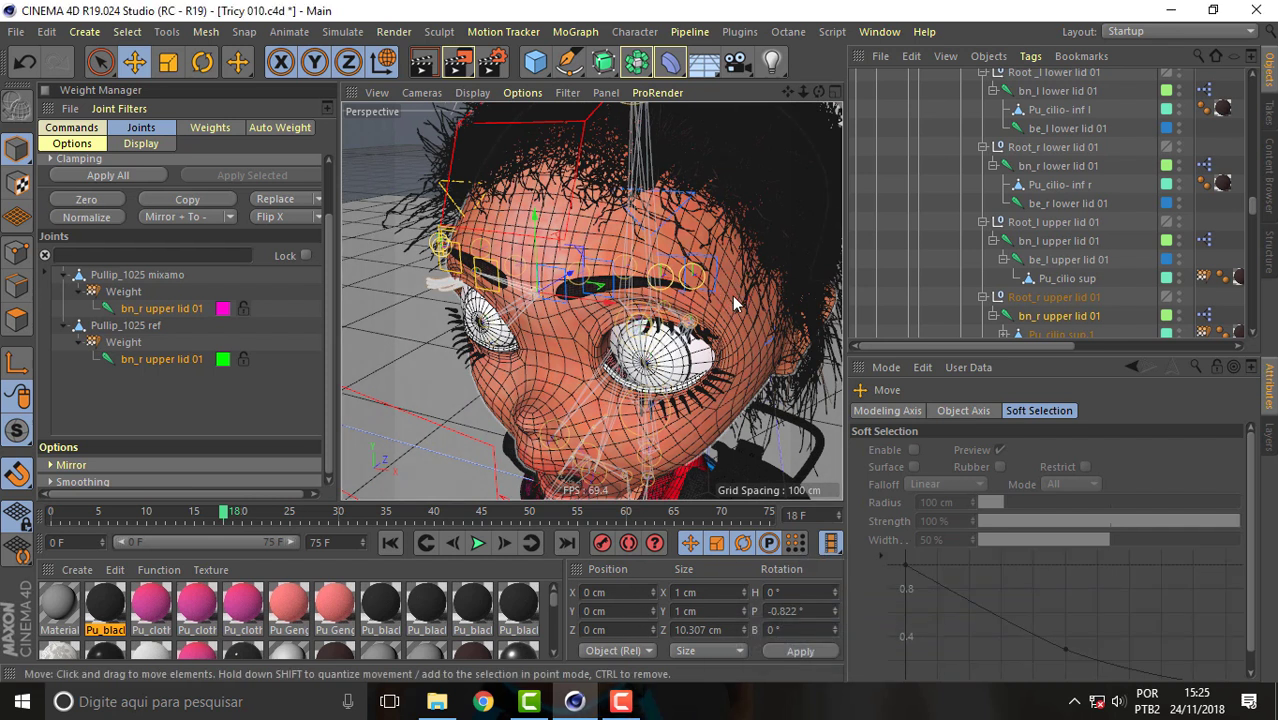
mouse_move(818, 91)
mouse_down()
mouse_move(790, 95)
mouse_move(812, 92)
mouse_move(497, 323)
mouse_up()
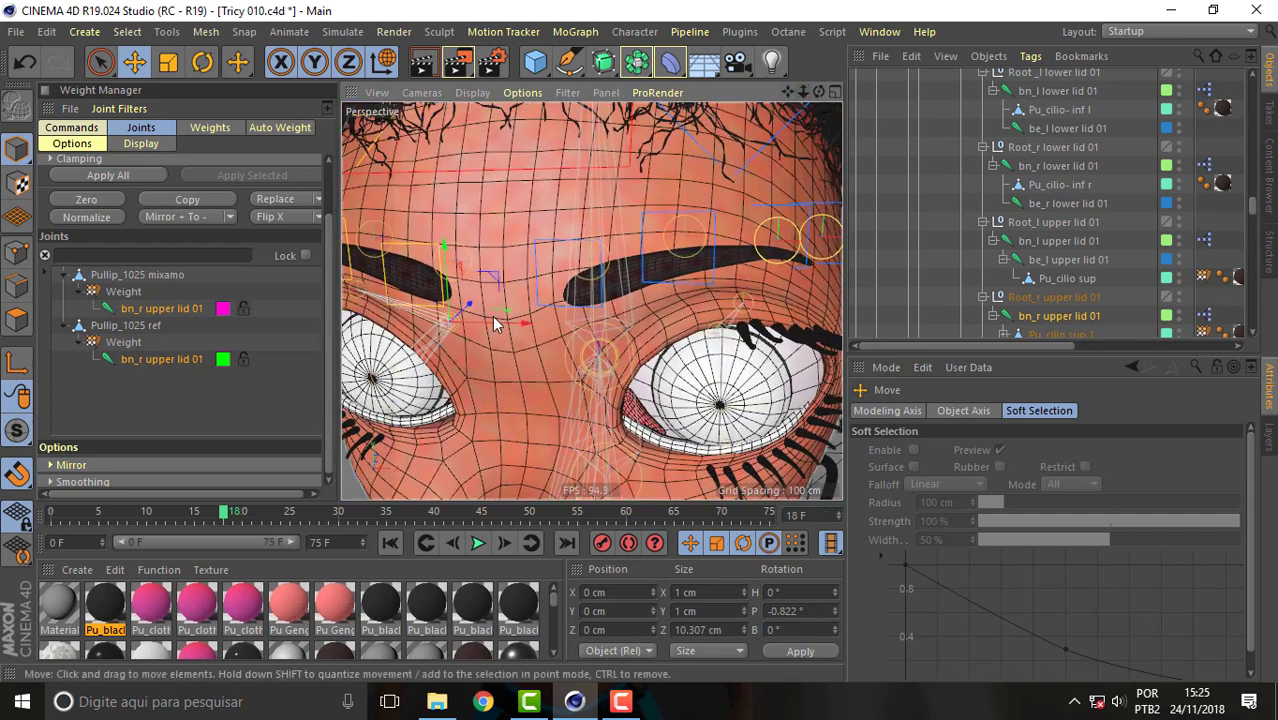
click(178, 359)
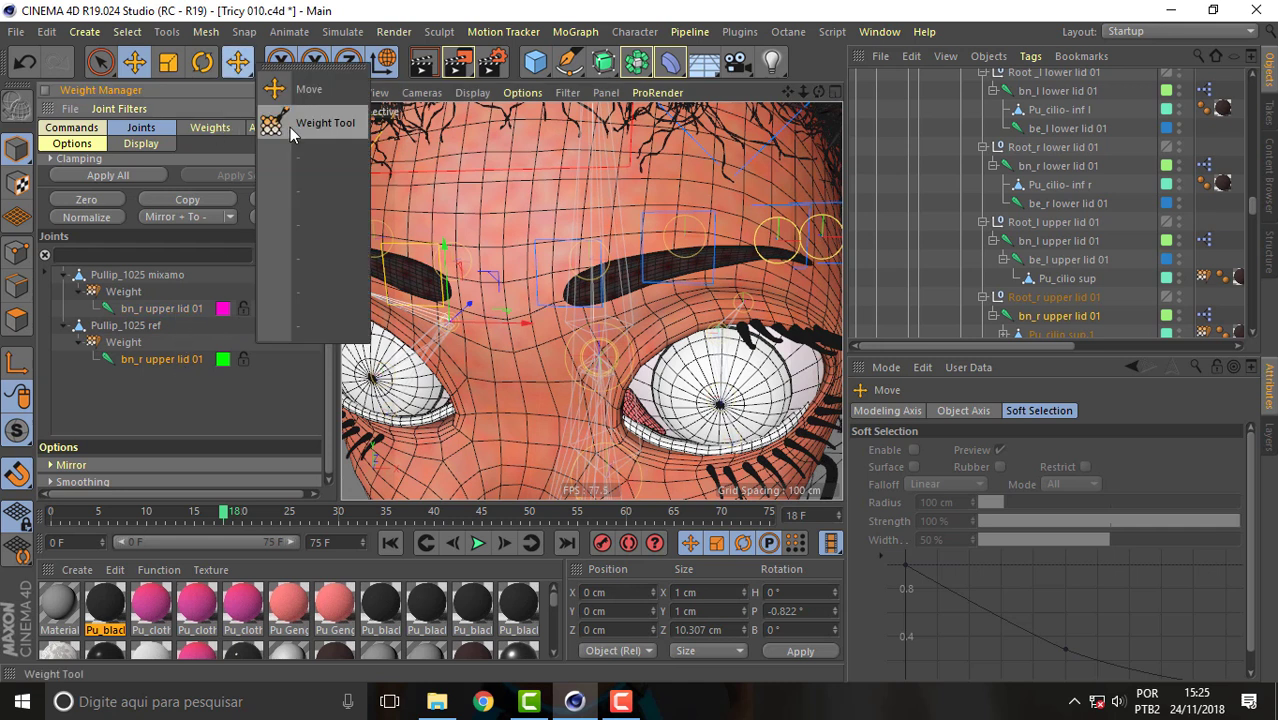
Show bn_l upper lid 01's painted weights and watch the left lid move, zoomed toward the left eye
click(238, 64)
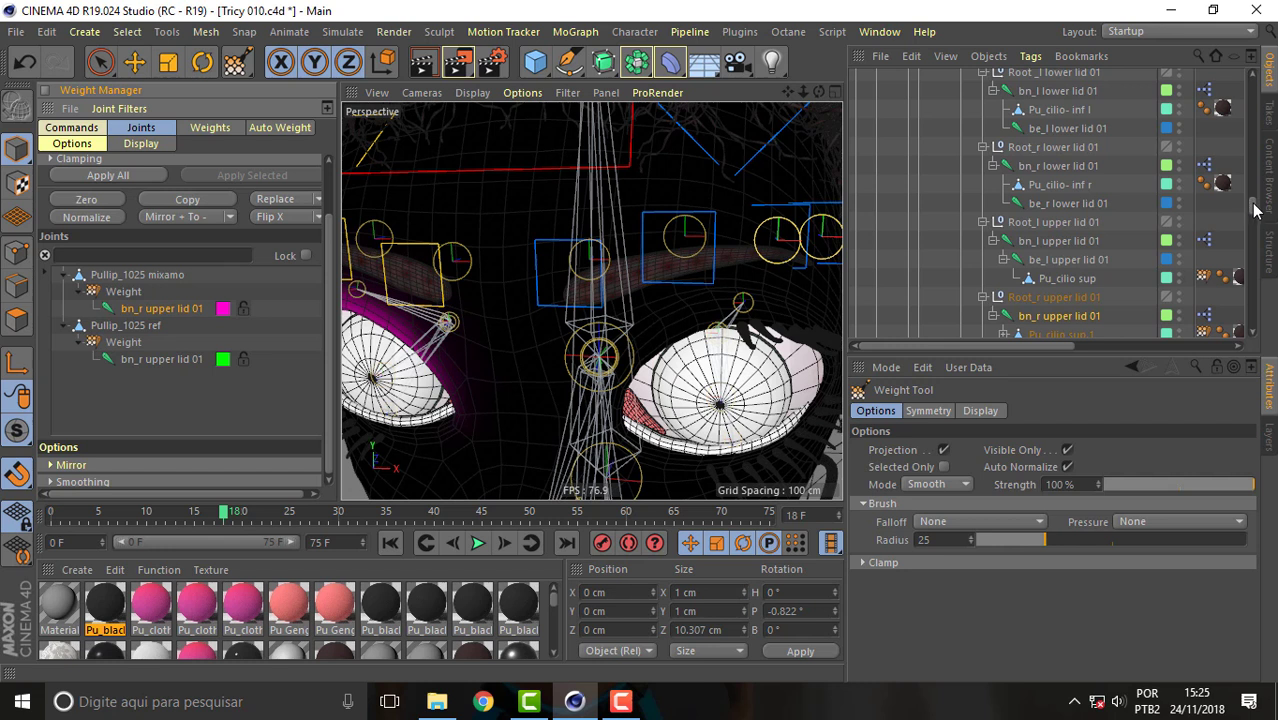
click(1077, 256)
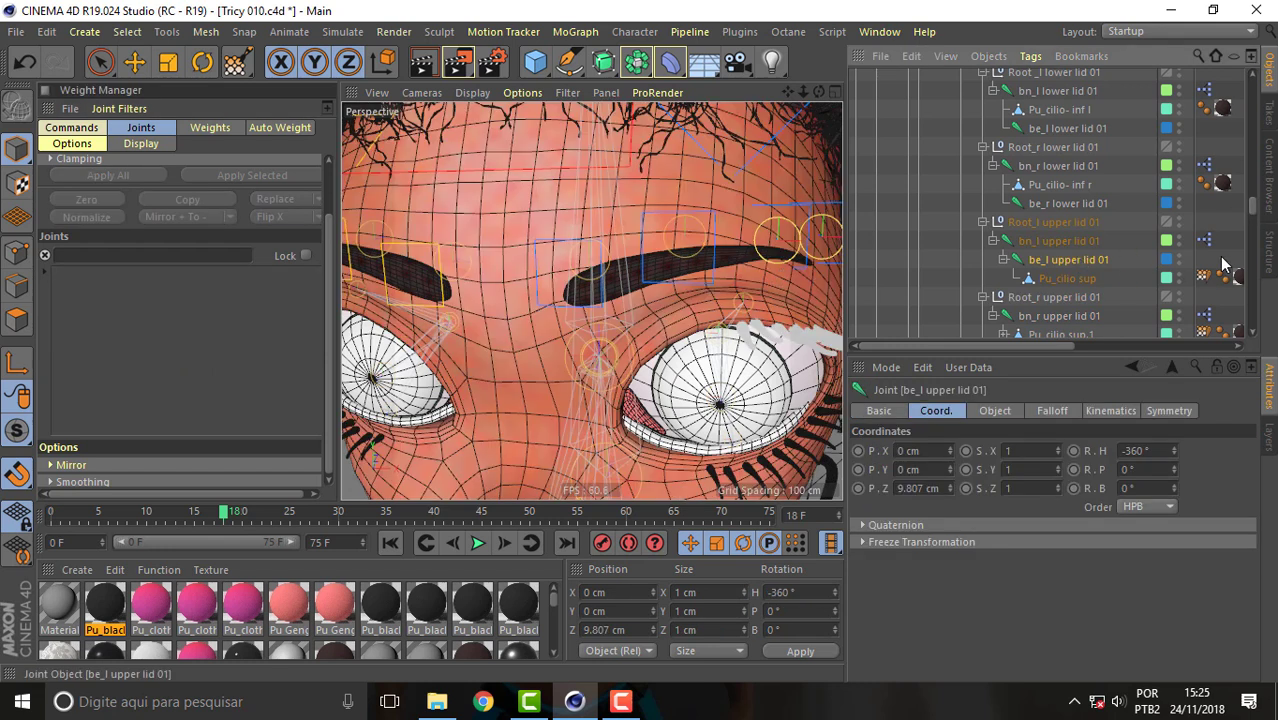
click(1083, 249)
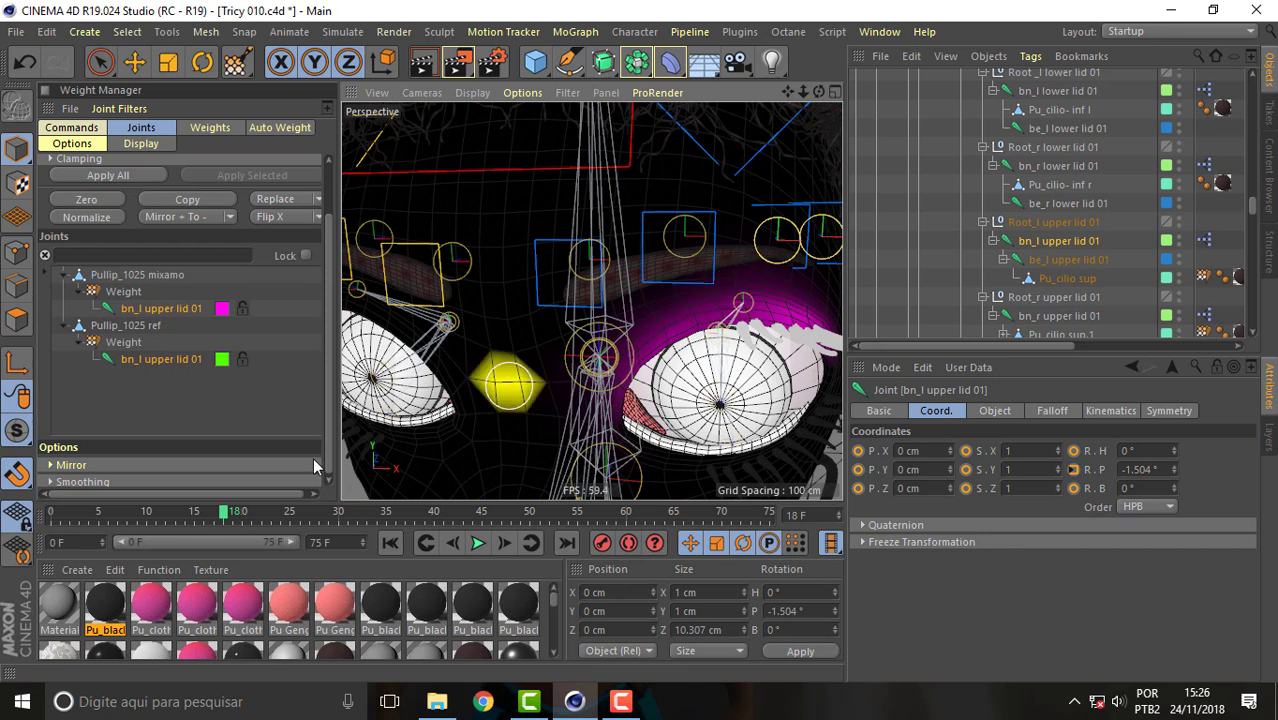
mouse_move(222, 511)
mouse_down()
mouse_move(117, 503)
mouse_move(174, 500)
mouse_up()
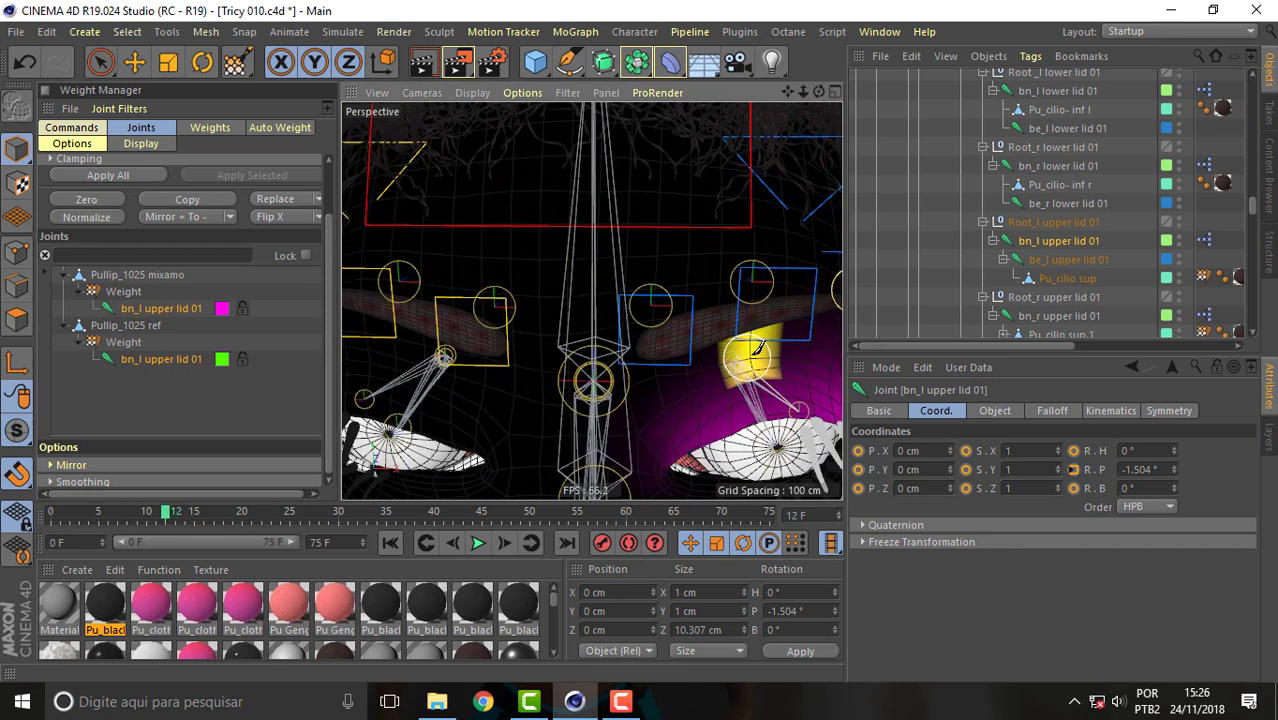
drag(739, 359, 721, 305)
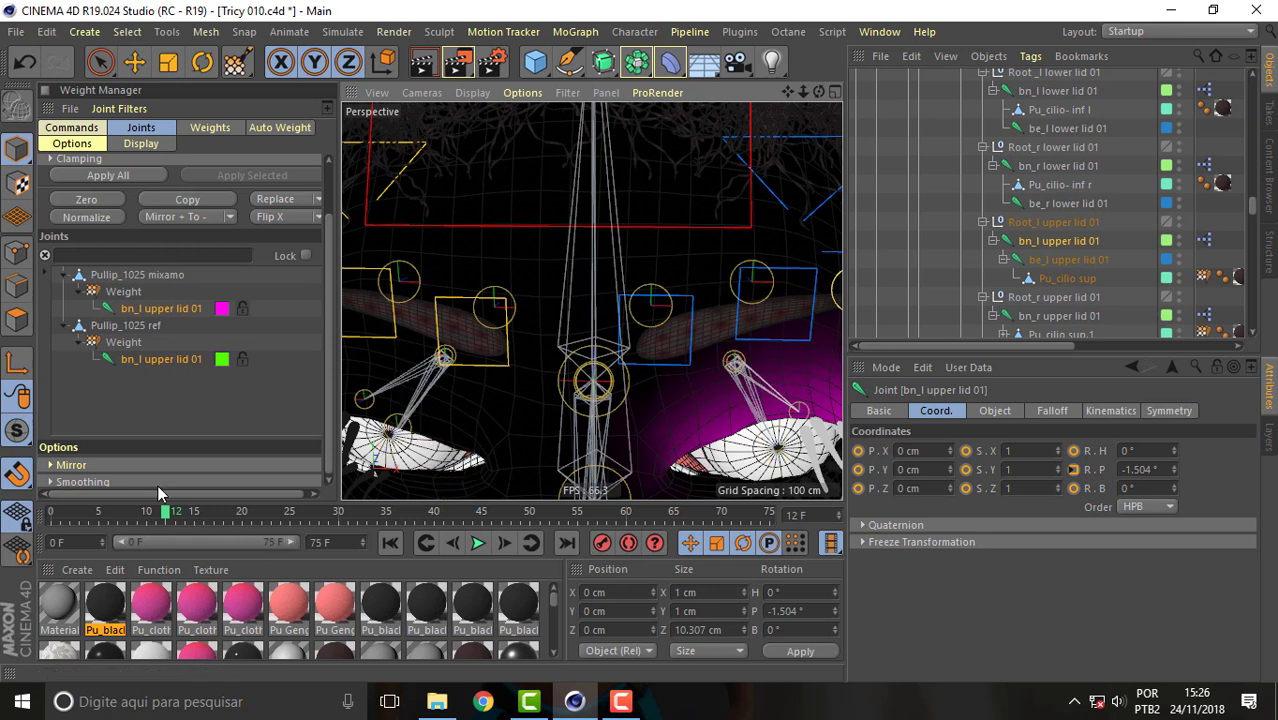
mouse_move(169, 515)
mouse_down()
mouse_move(216, 515)
mouse_move(168, 513)
mouse_up()
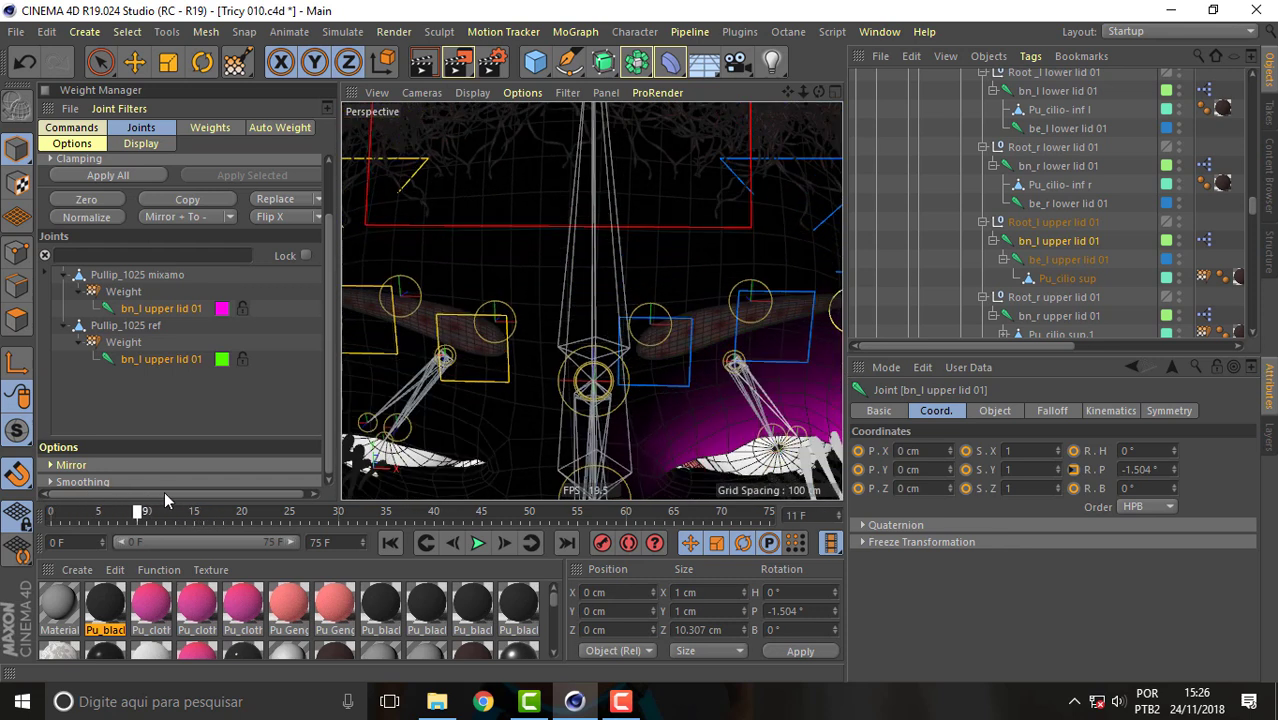
mouse_move(788, 92)
mouse_down()
mouse_move(592, 301)
mouse_move(648, 307)
mouse_up()
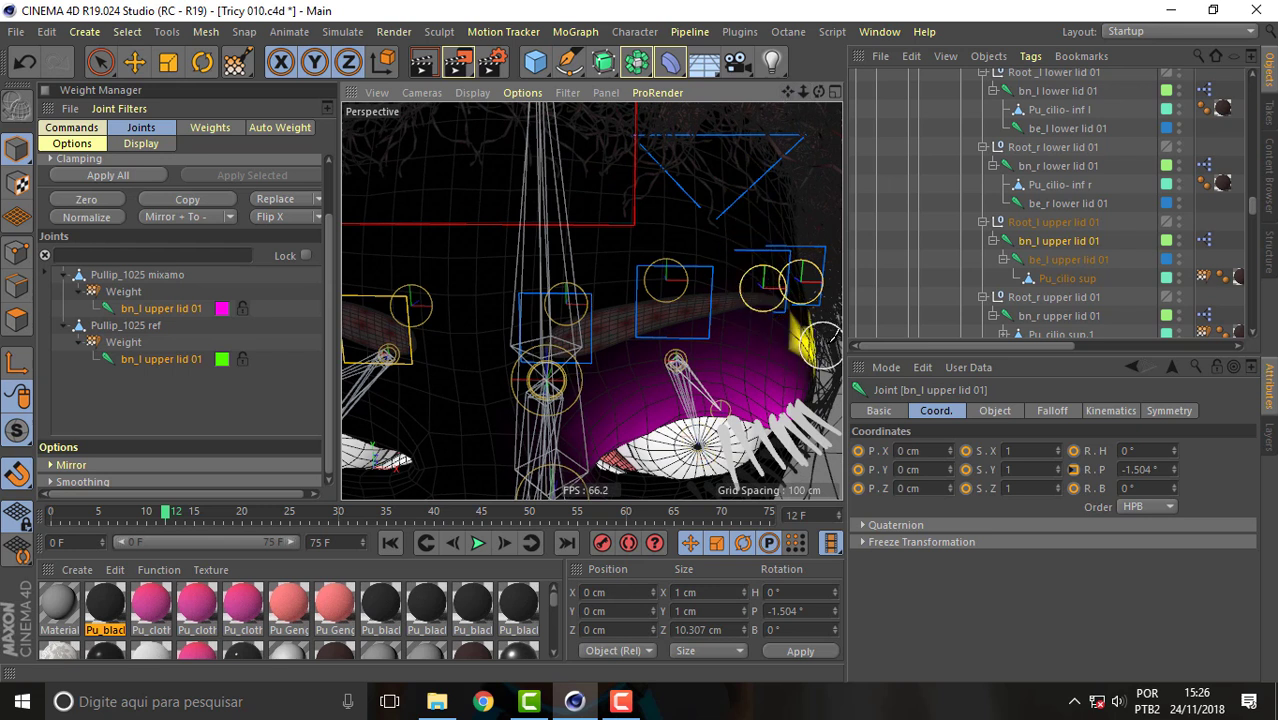
mouse_move(1256, 217)
mouse_down()
mouse_move(1259, 268)
mouse_move(1262, 190)
mouse_up()
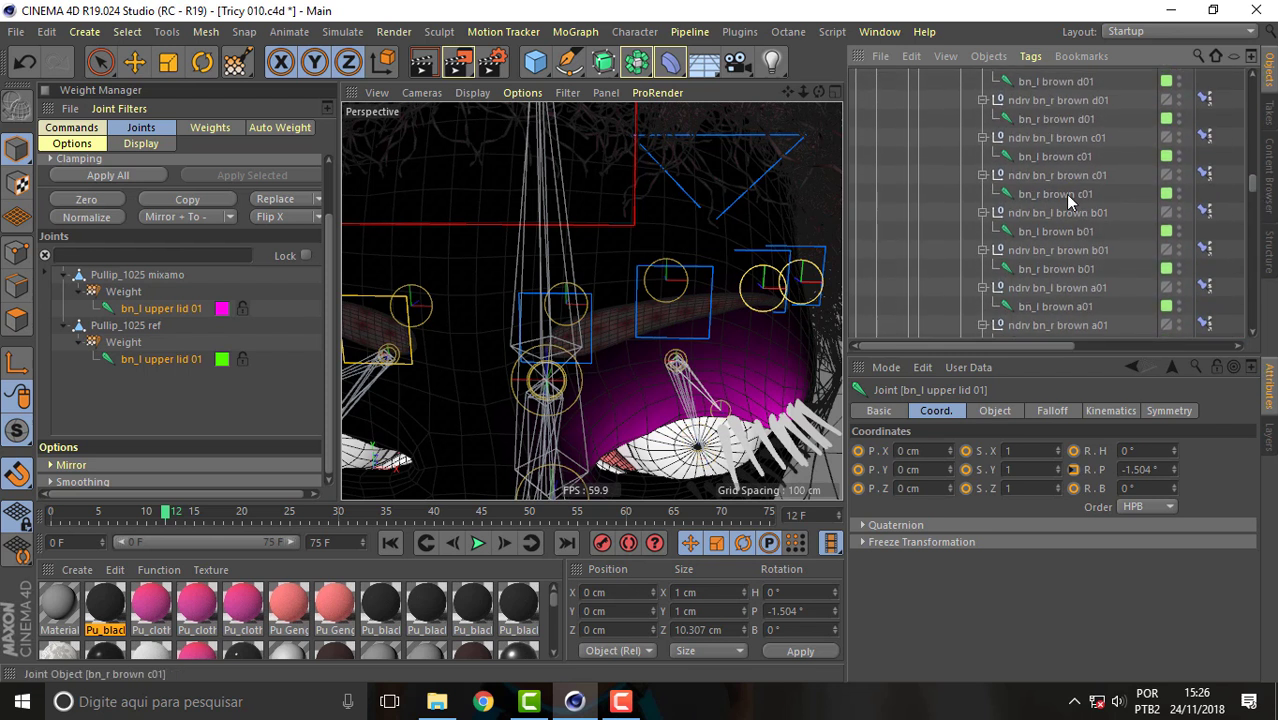
Spray weights for bn_l brown c01 on the brow with Spray mode and radius 22
click(1065, 194)
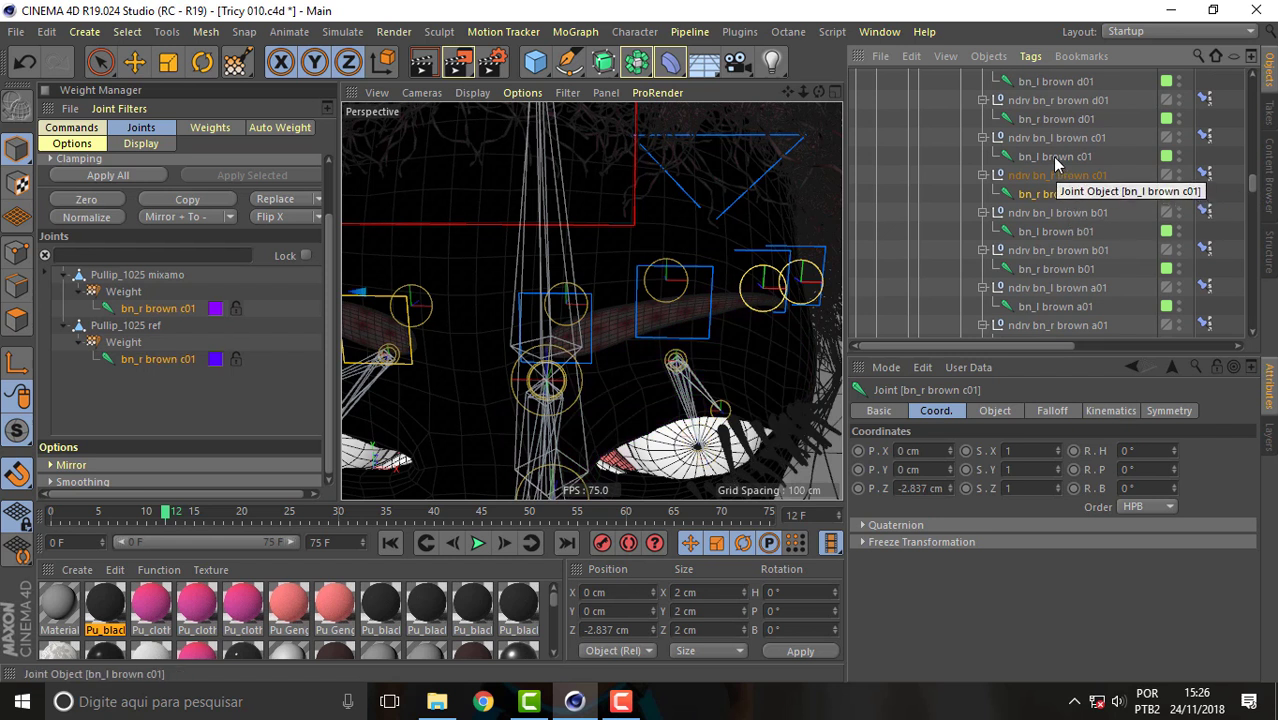
click(1052, 156)
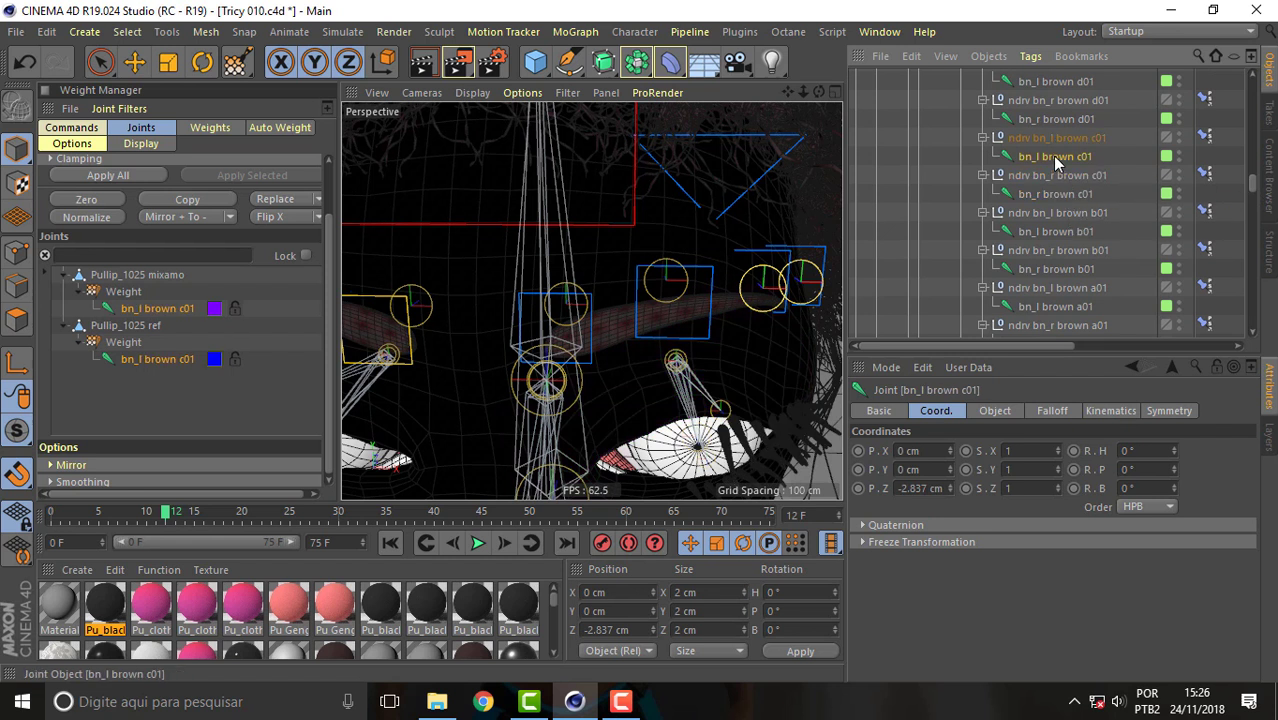
click(236, 63)
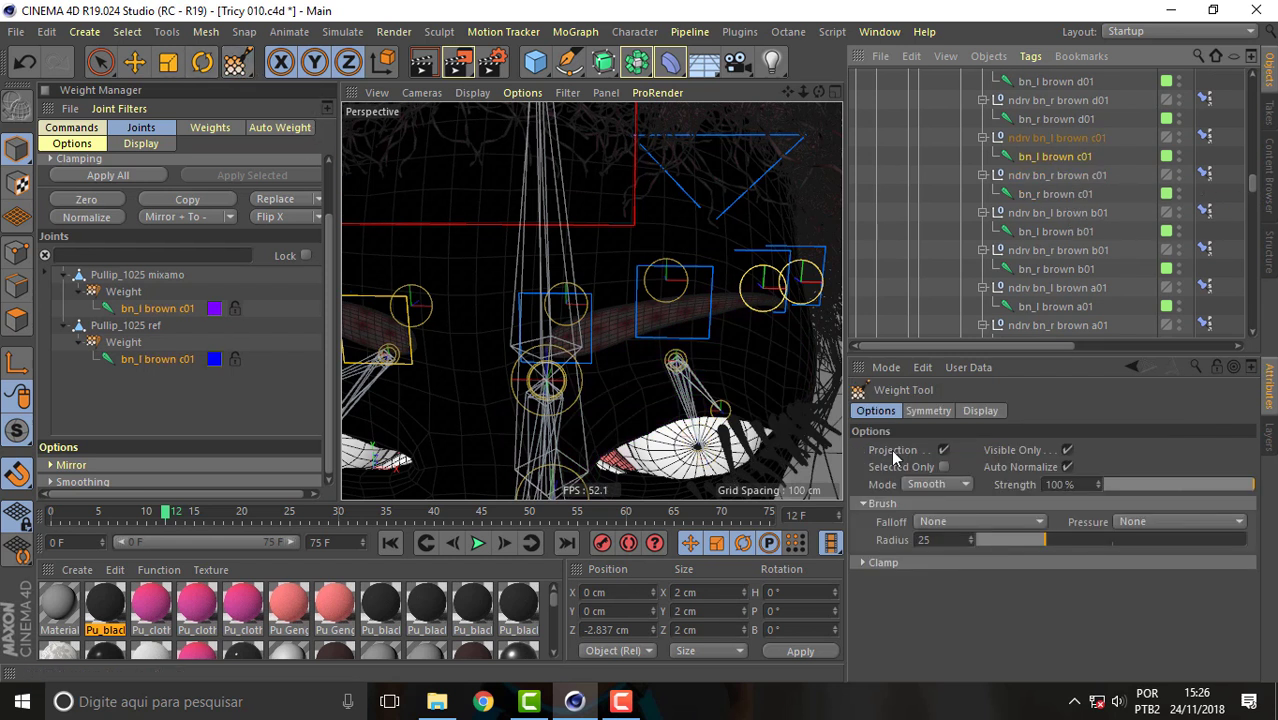
click(944, 486)
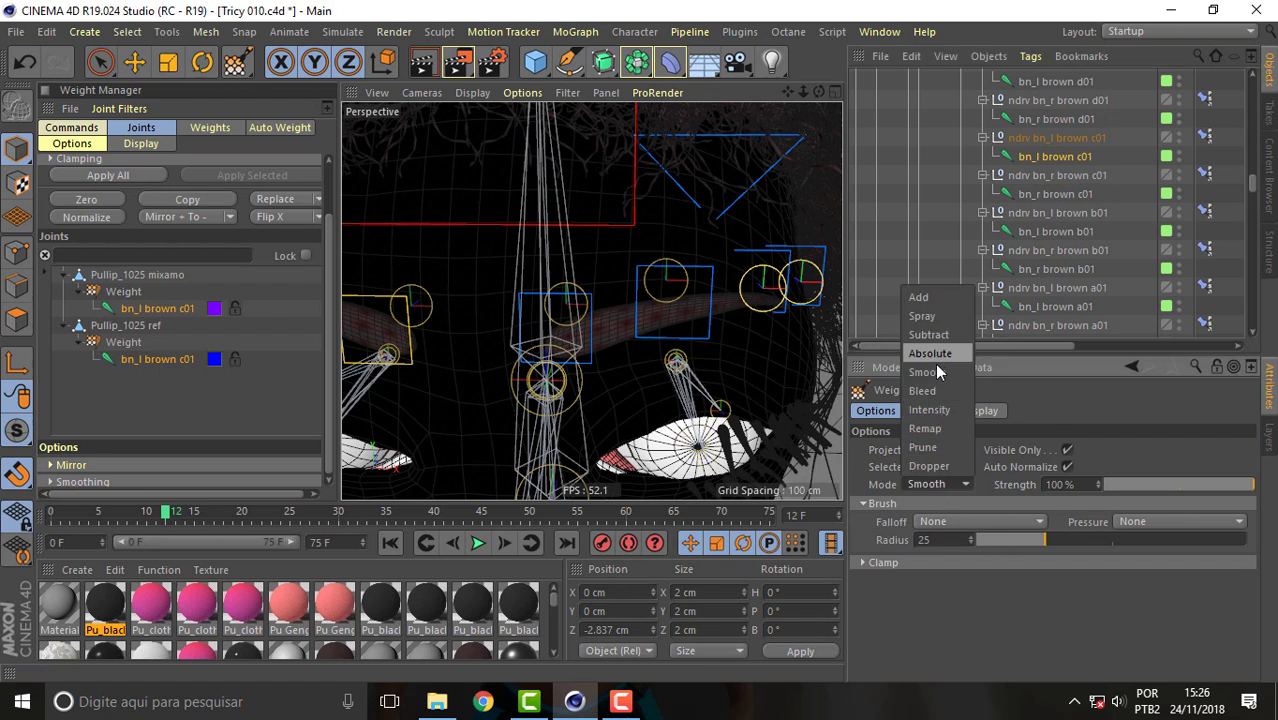
click(931, 317)
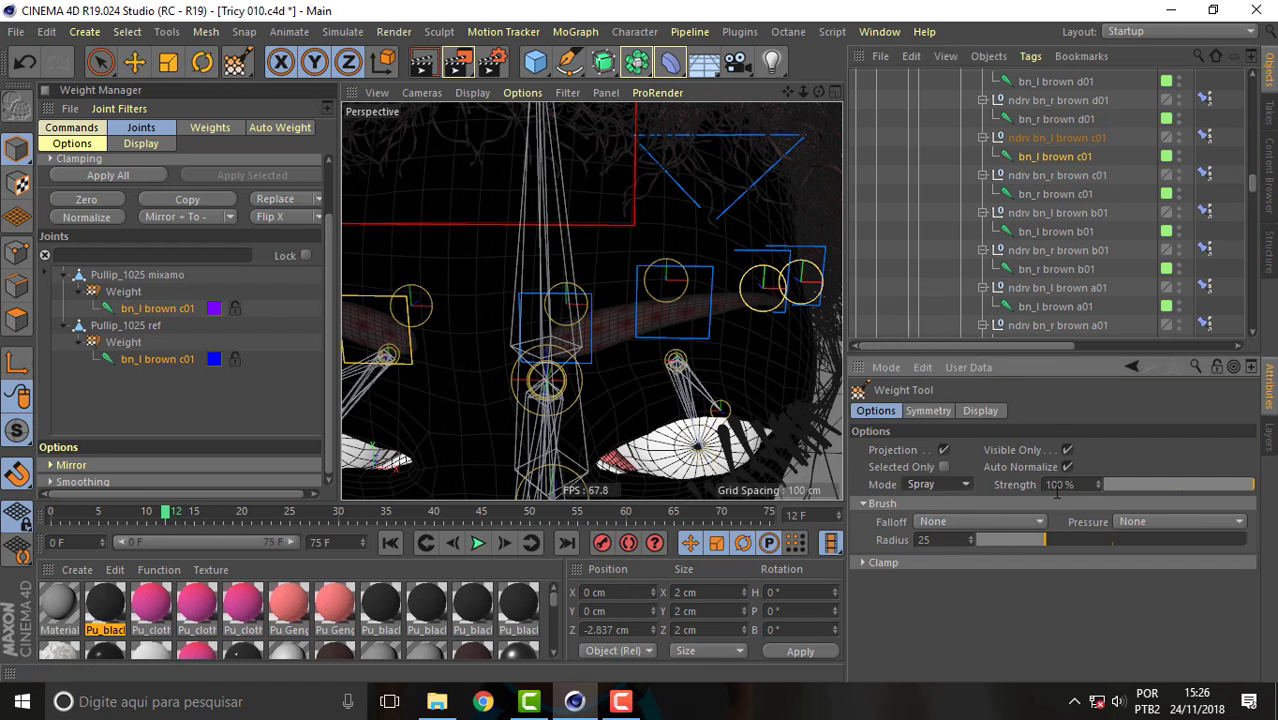
click(1036, 537)
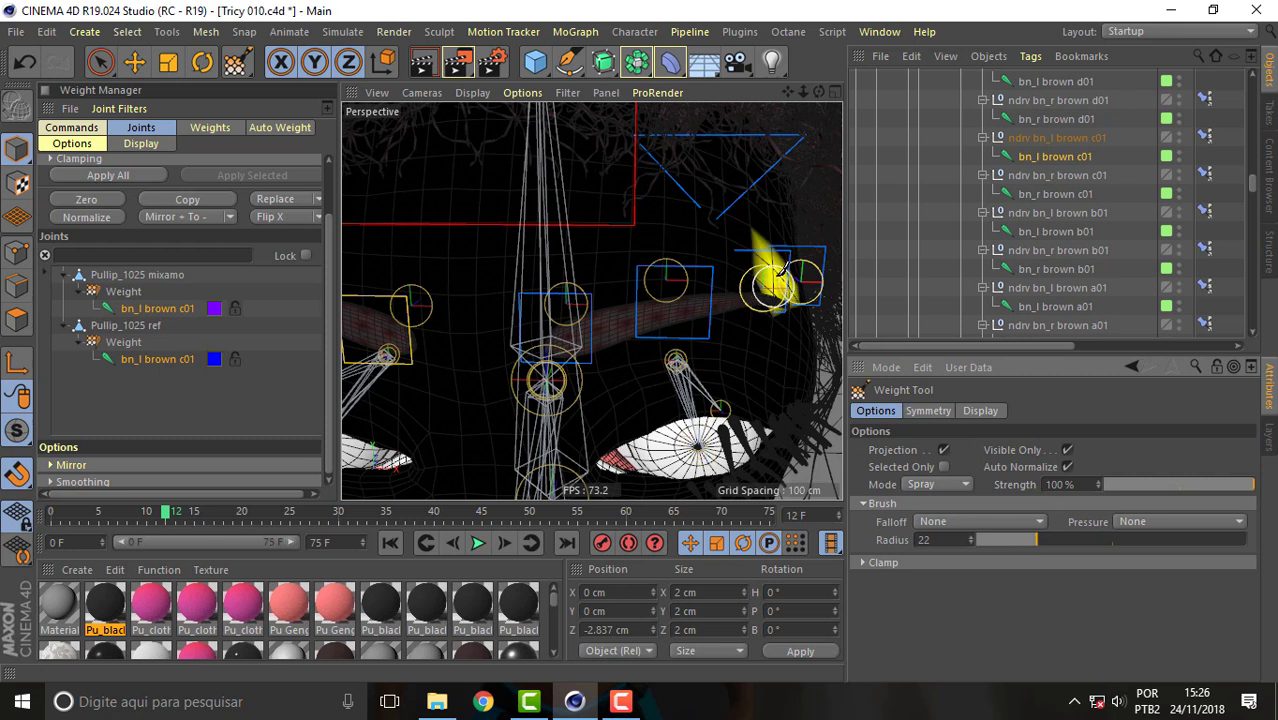
drag(765, 236, 758, 295)
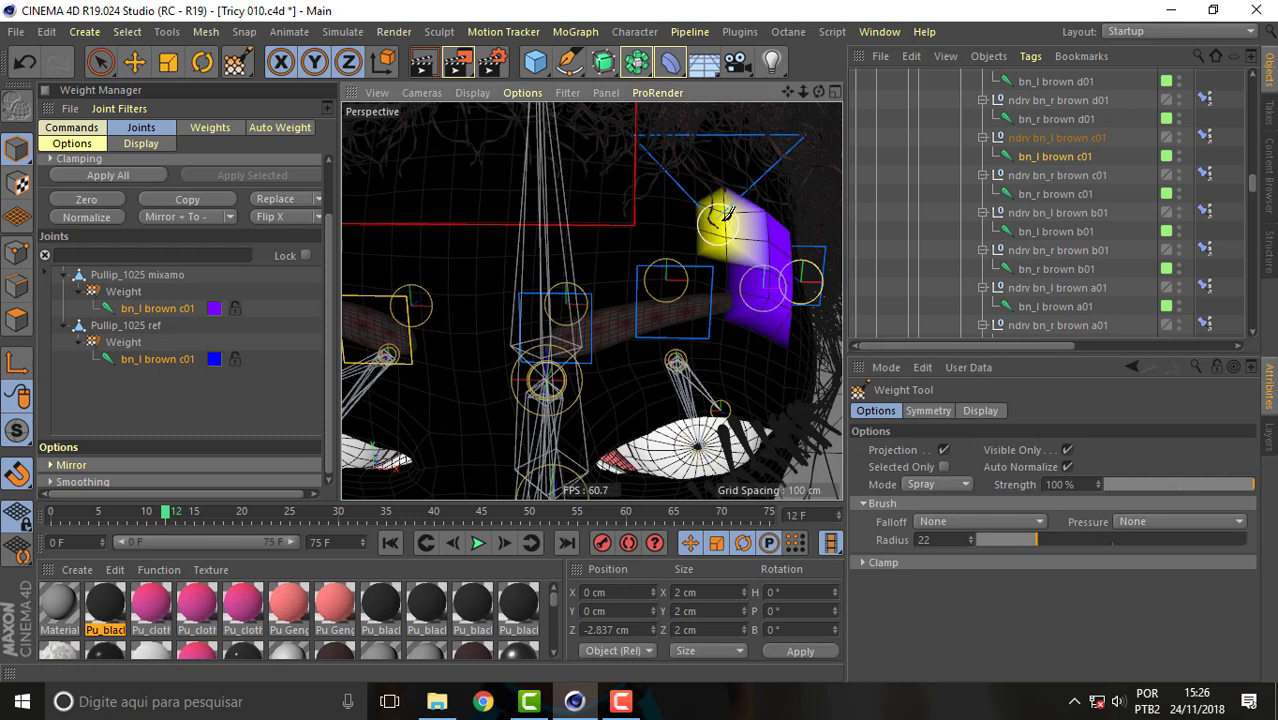
Select bn_r brown c01 and zoom out to see the whole face rig
drag(789, 92, 592, 301)
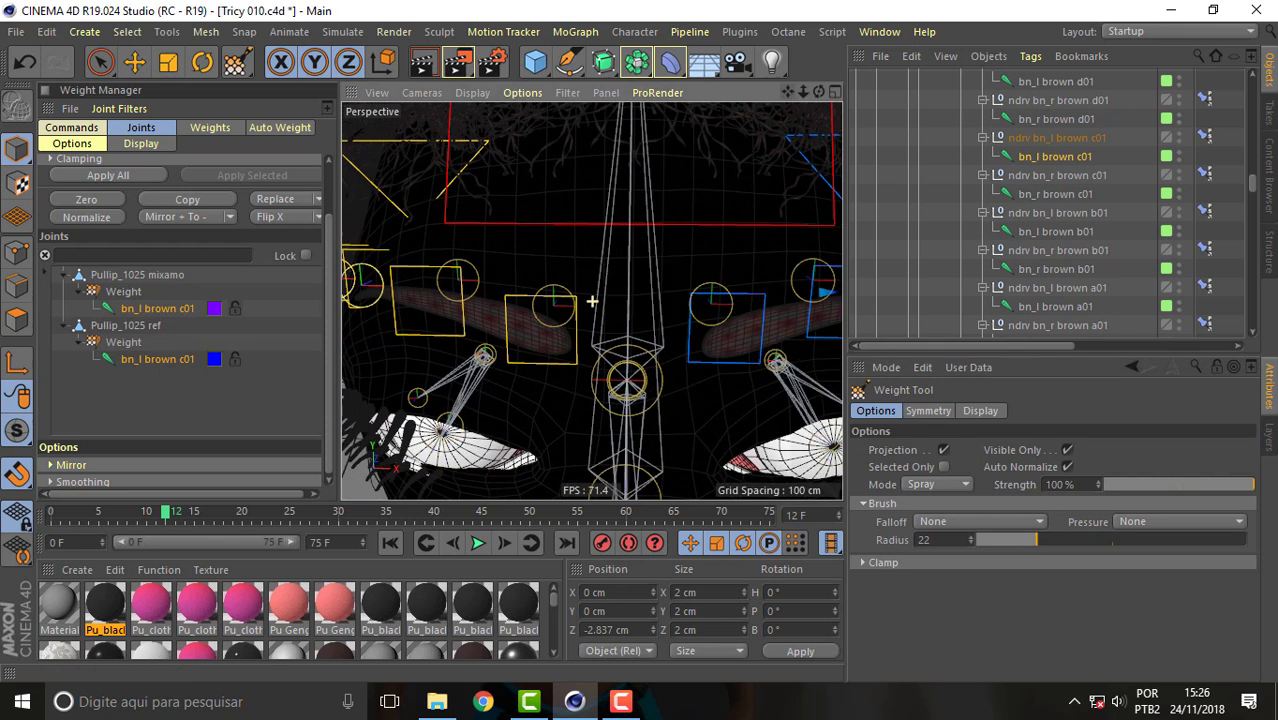
click(1058, 194)
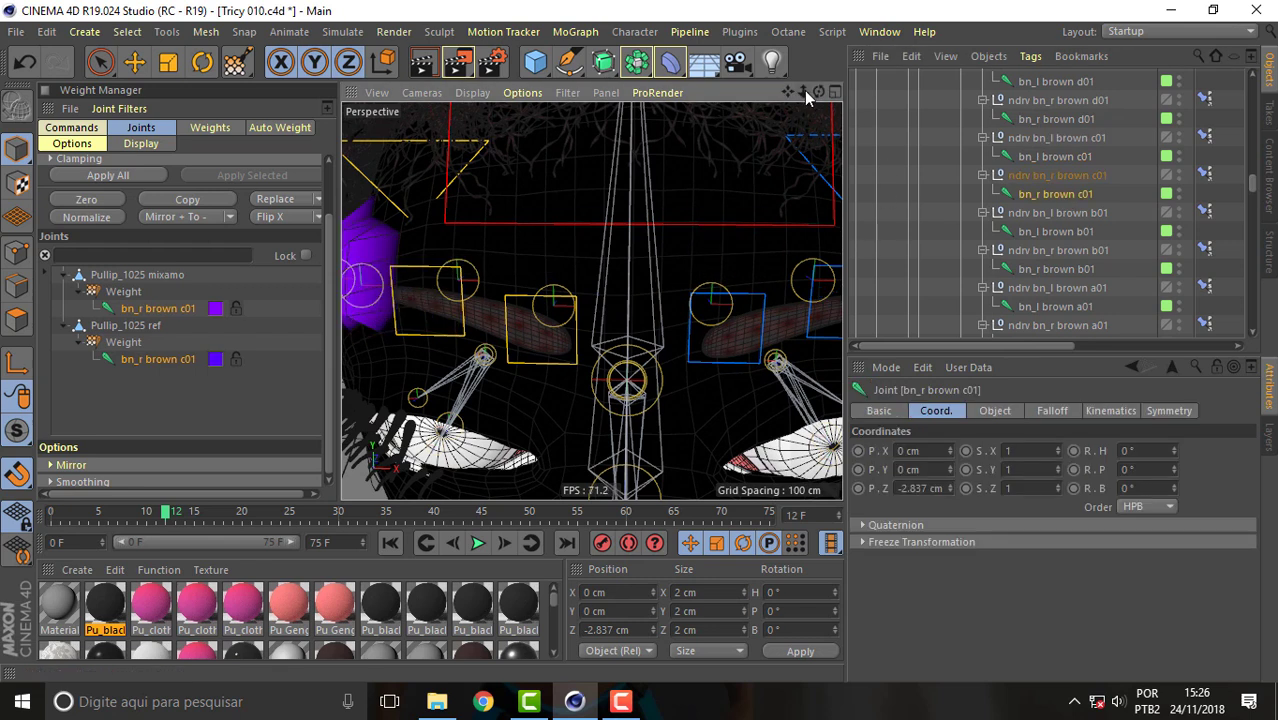
drag(804, 91, 592, 301)
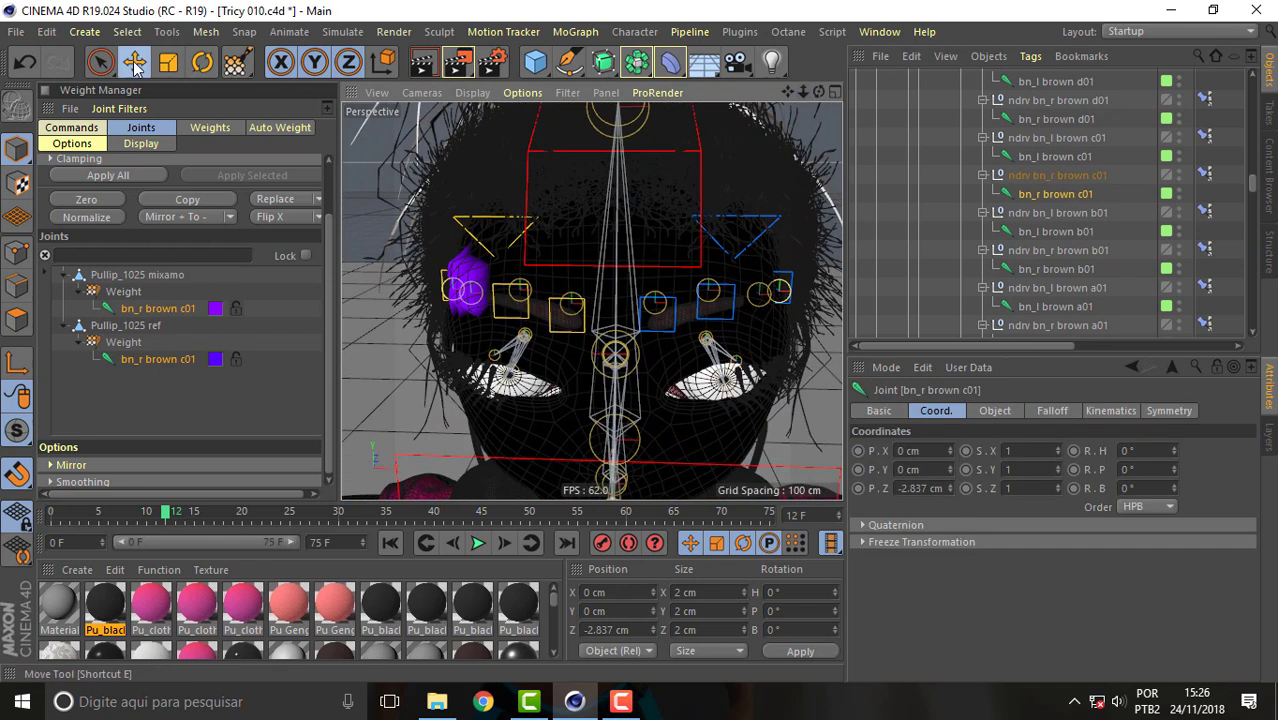
Move the anim_l and anim_r brow c 01 controls together to test the eyebrows
click(134, 62)
drag(818, 91, 1256, 193)
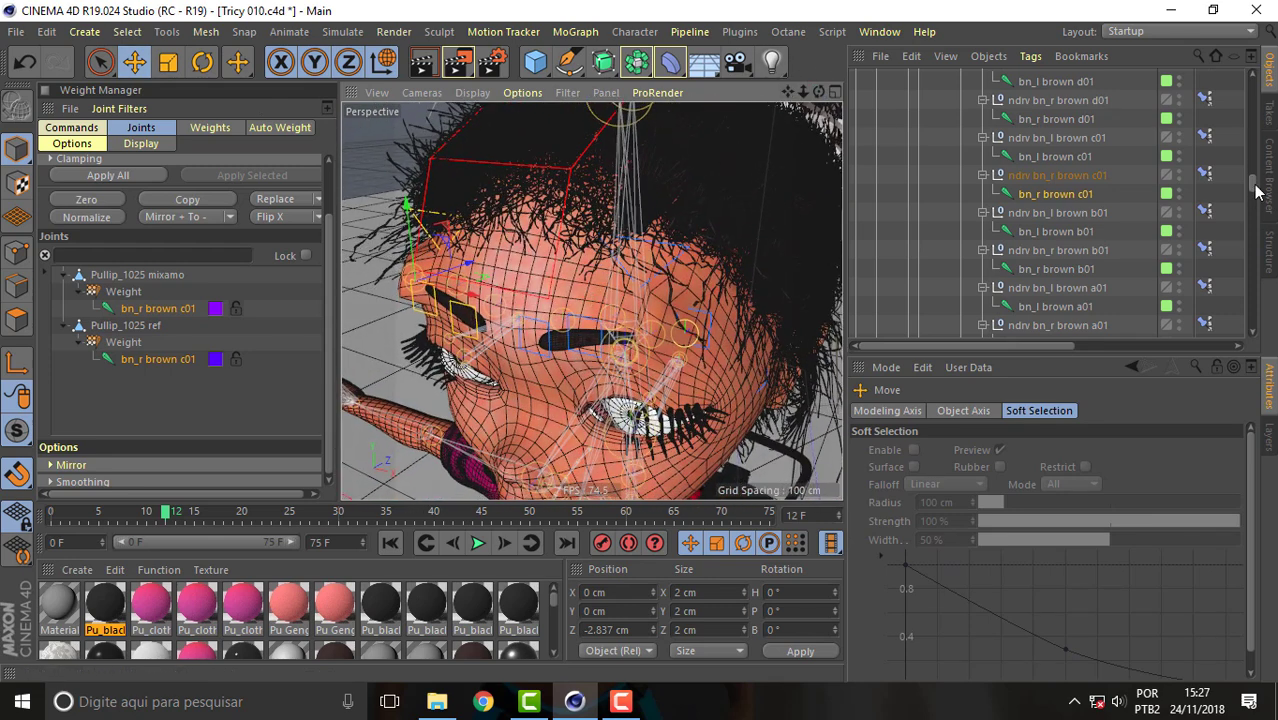
scroll(1228, 110, up, 5)
scroll(1228, 114, down, 2)
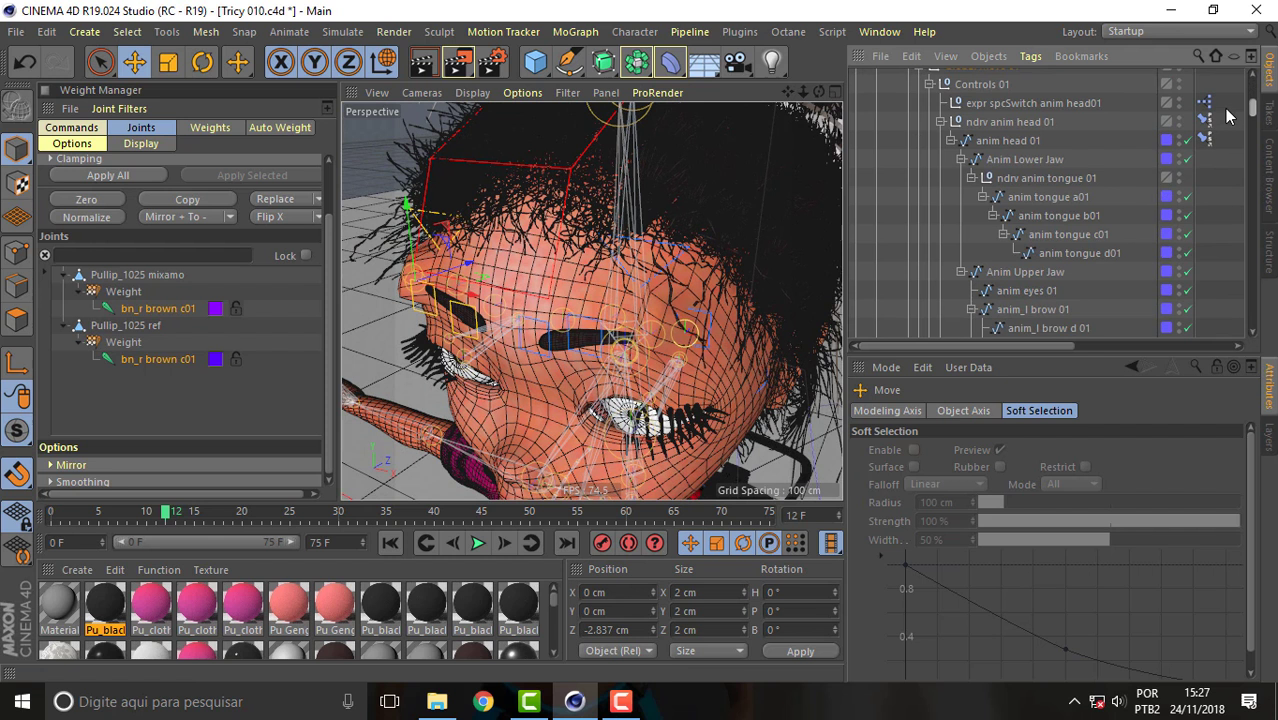
scroll(1225, 116, down, 3)
scroll(1226, 123, down, 3)
scroll(1226, 123, down, 3)
click(1078, 115)
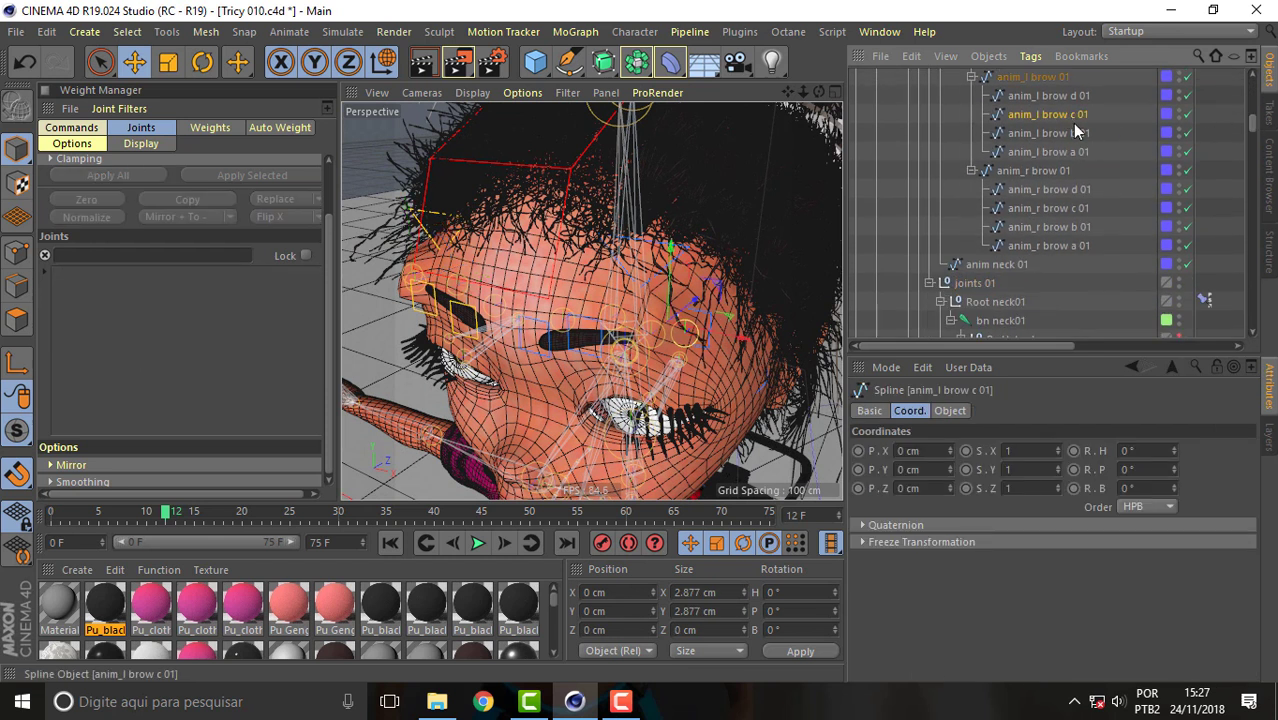
ctrl+click(1058, 207)
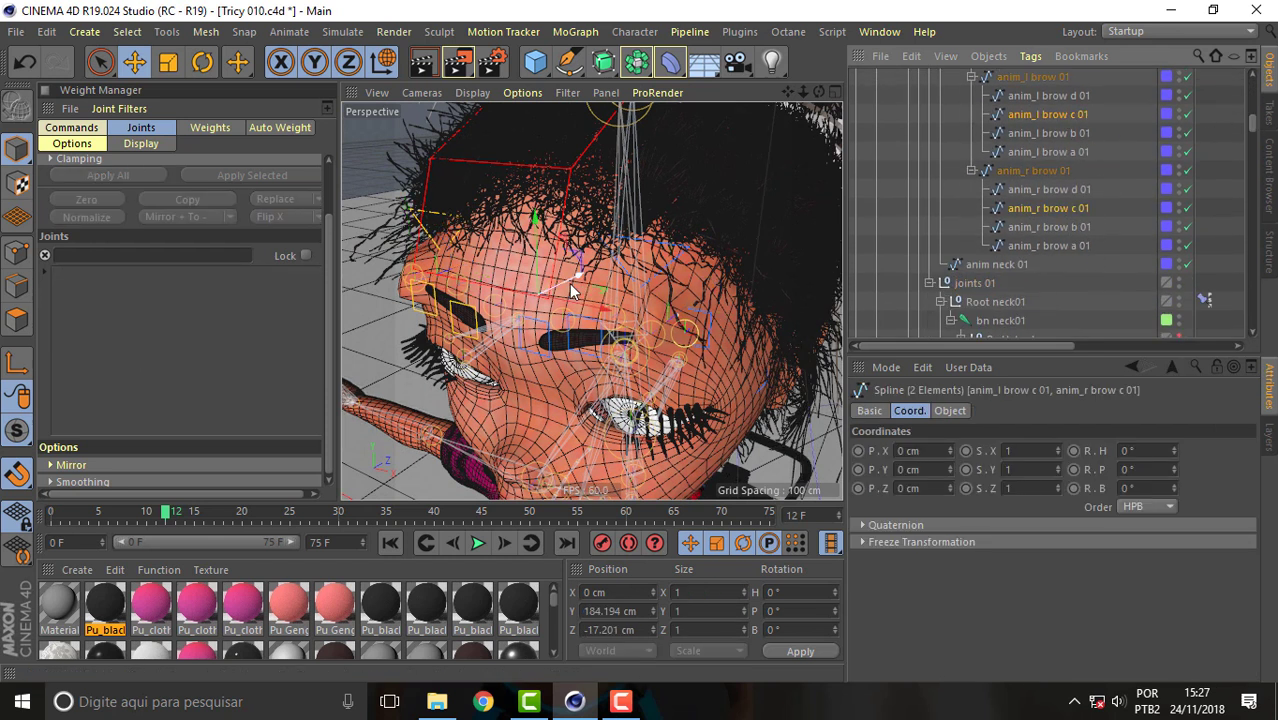
drag(568, 282, 554, 294)
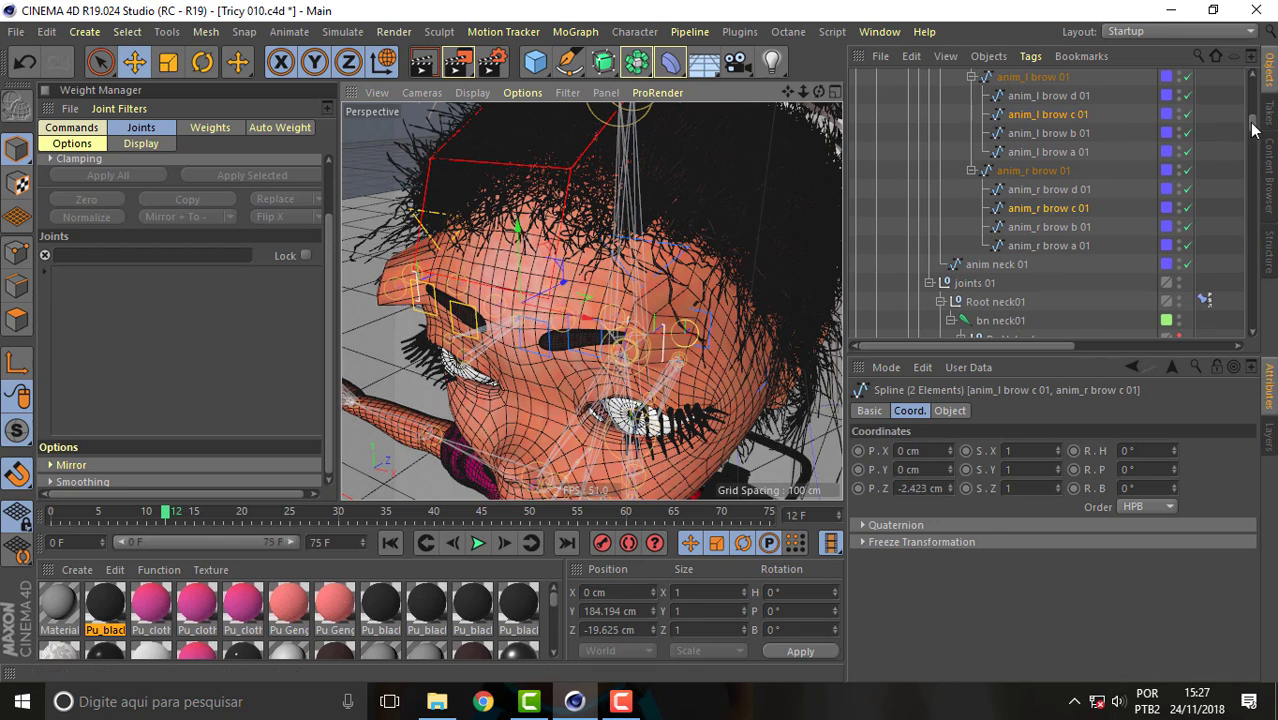
Raise both c01 brow joints on the forehead, then check them from frame 0 to 11
drag(1253, 128, 1262, 185)
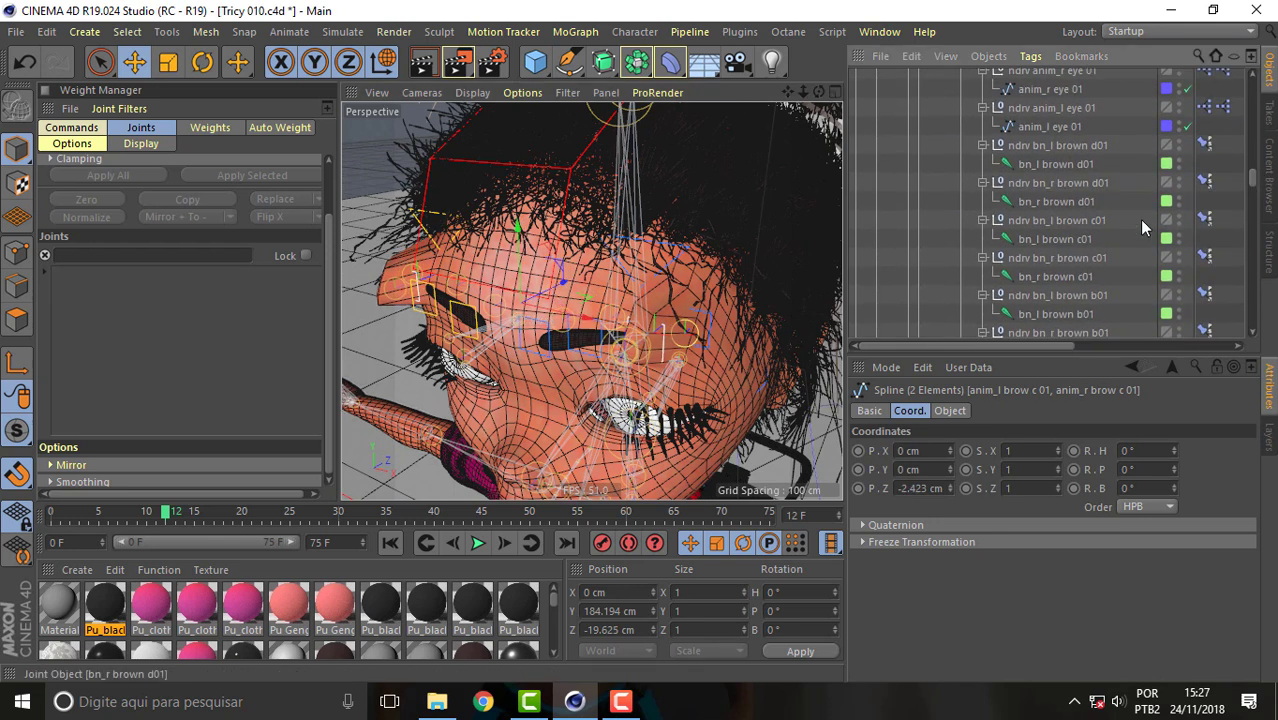
click(1058, 240)
ctrl+click(1062, 277)
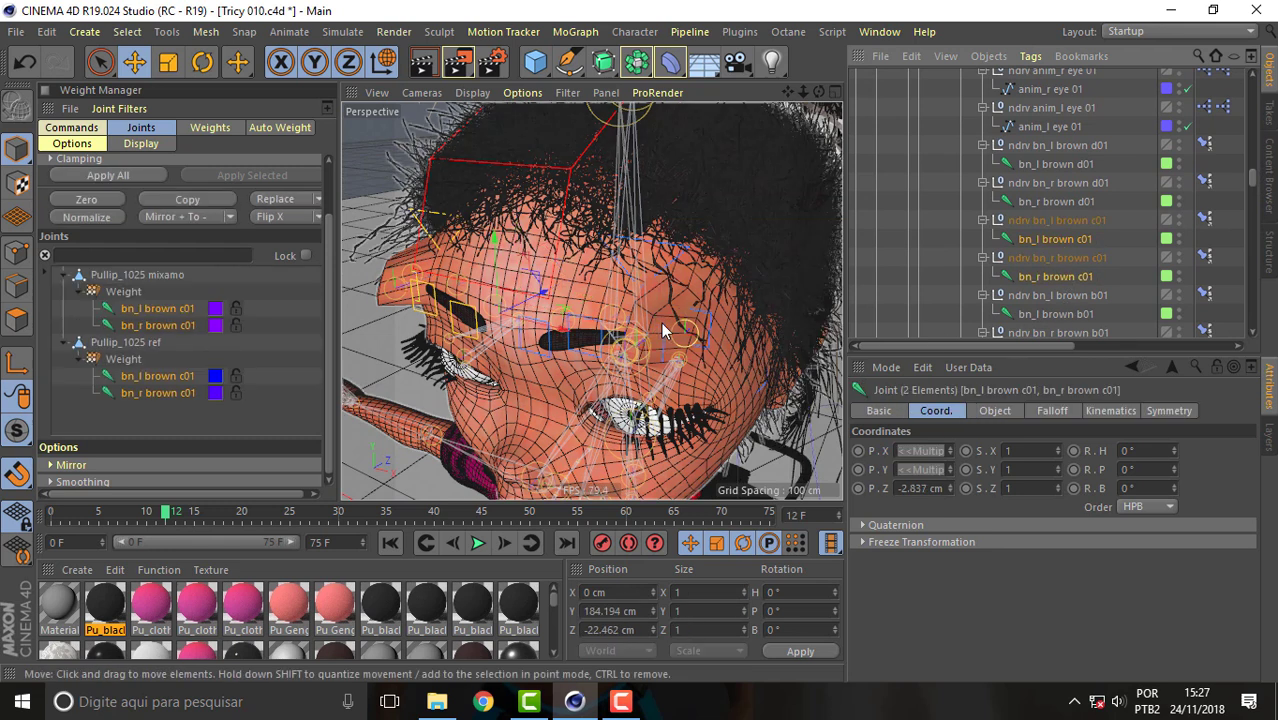
drag(557, 313, 565, 283)
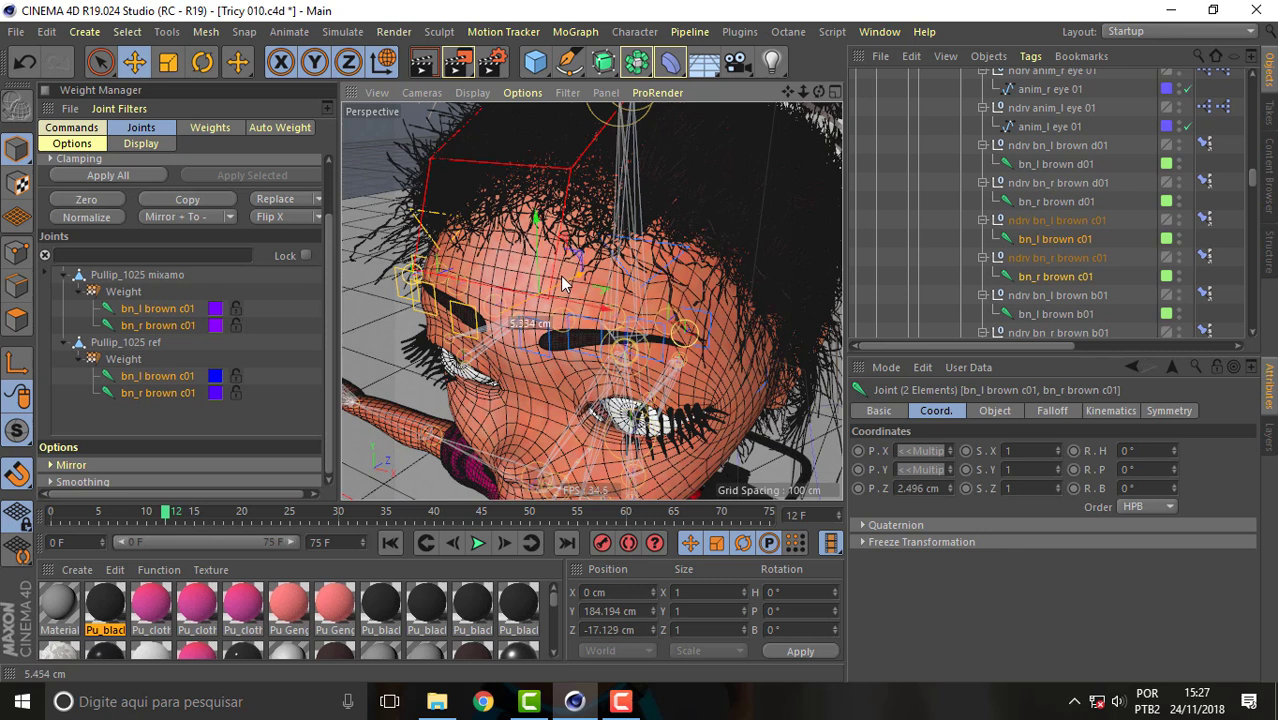
key(shift+f)
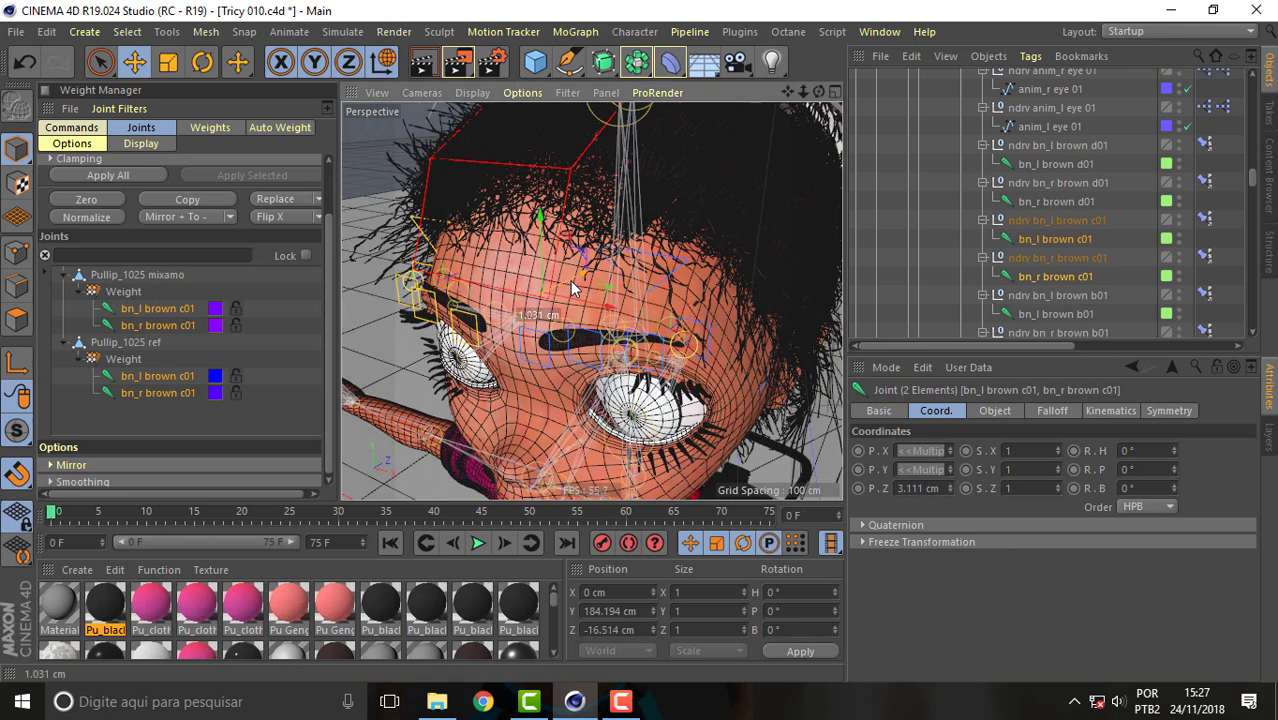
drag(565, 283, 592, 328)
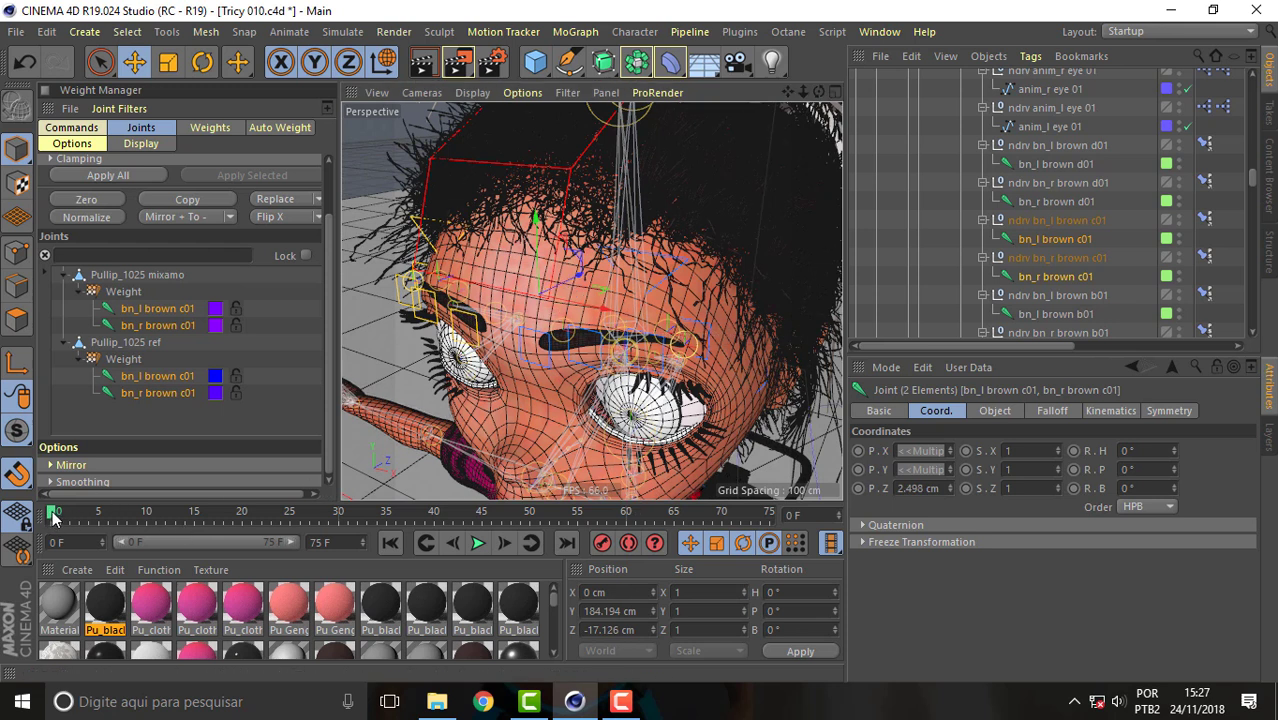
mouse_move(62, 524)
mouse_down()
mouse_move(190, 515)
mouse_move(146, 515)
mouse_up()
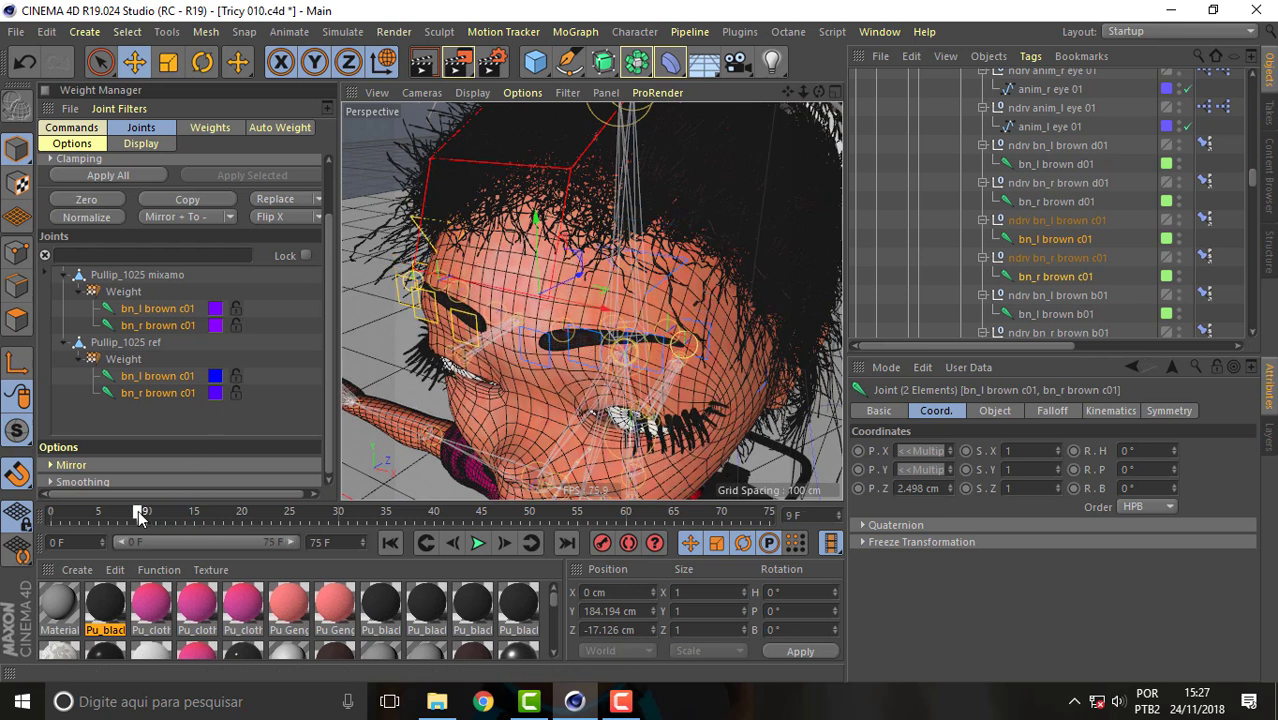
Set the Weight Tool to Smooth mode with both c01 brow joints selected
click(1050, 238)
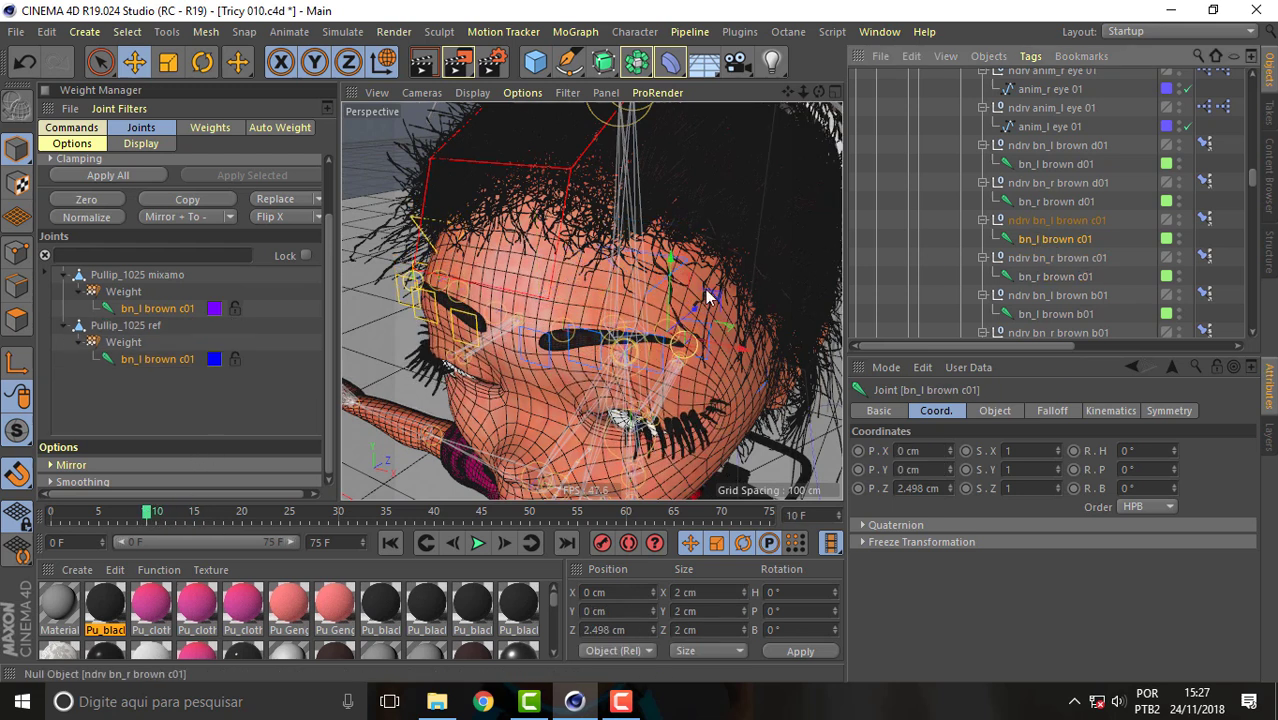
click(238, 63)
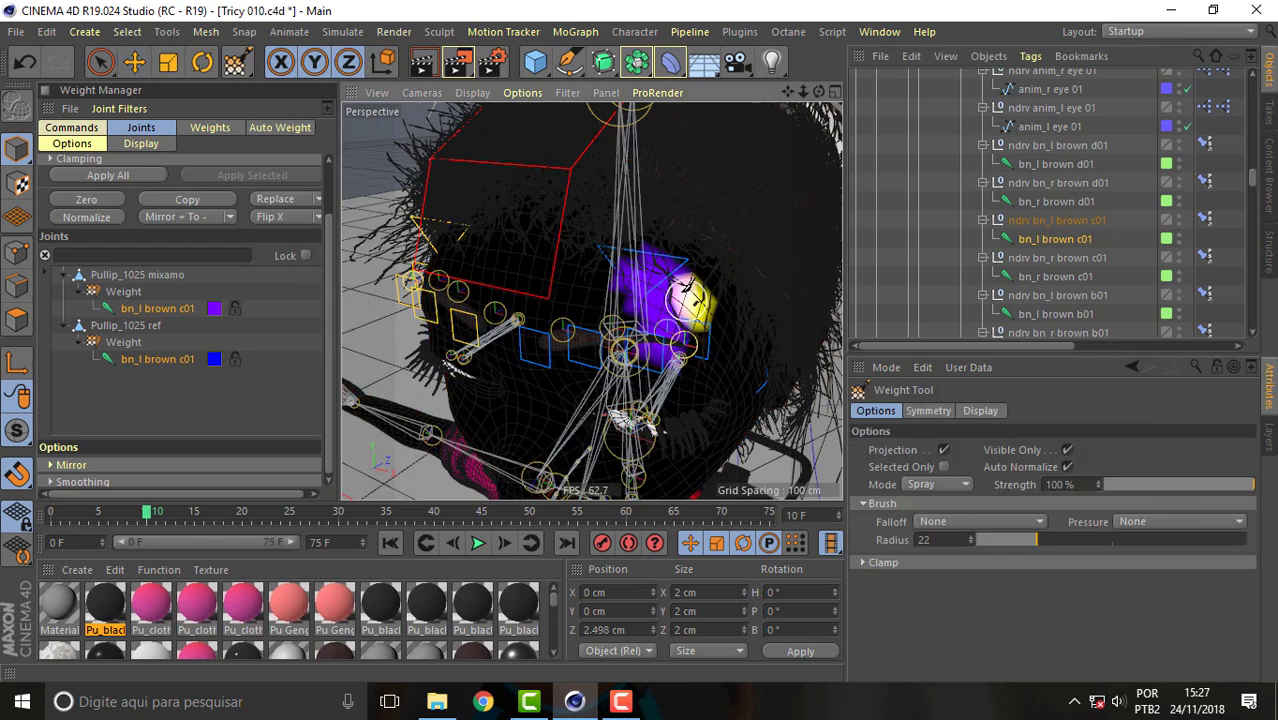
ctrl+click(1057, 257)
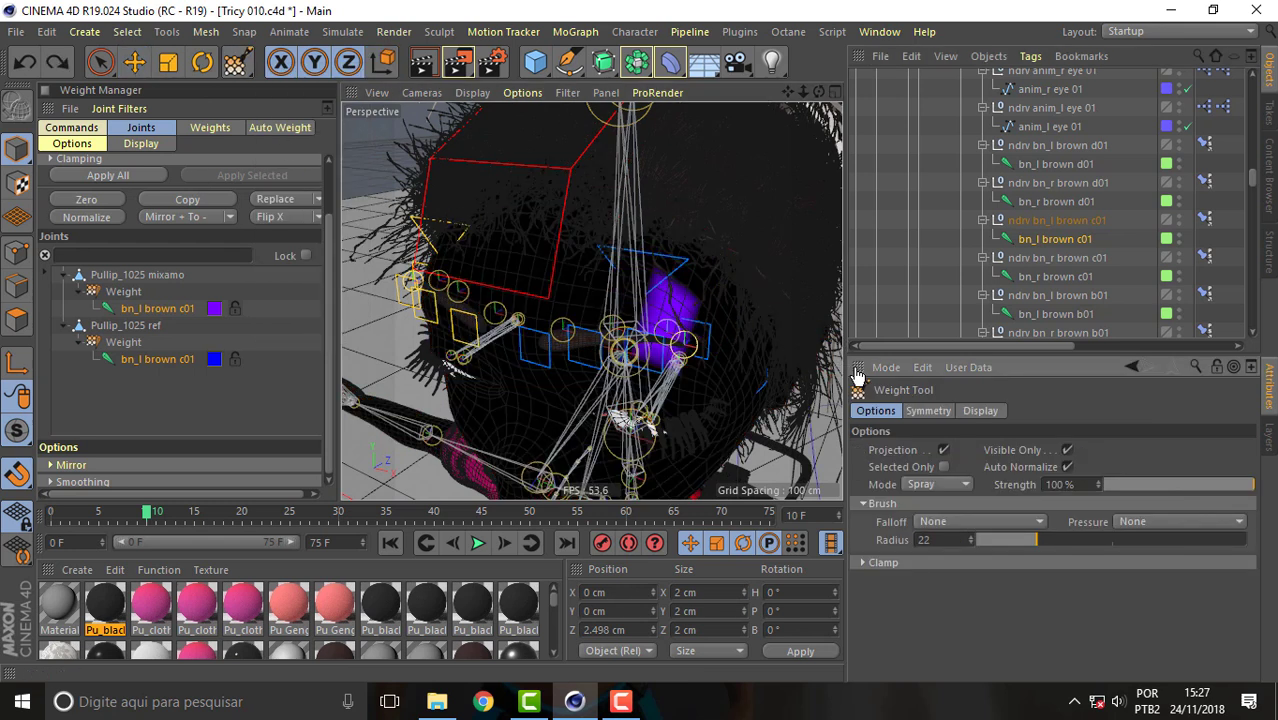
click(936, 484)
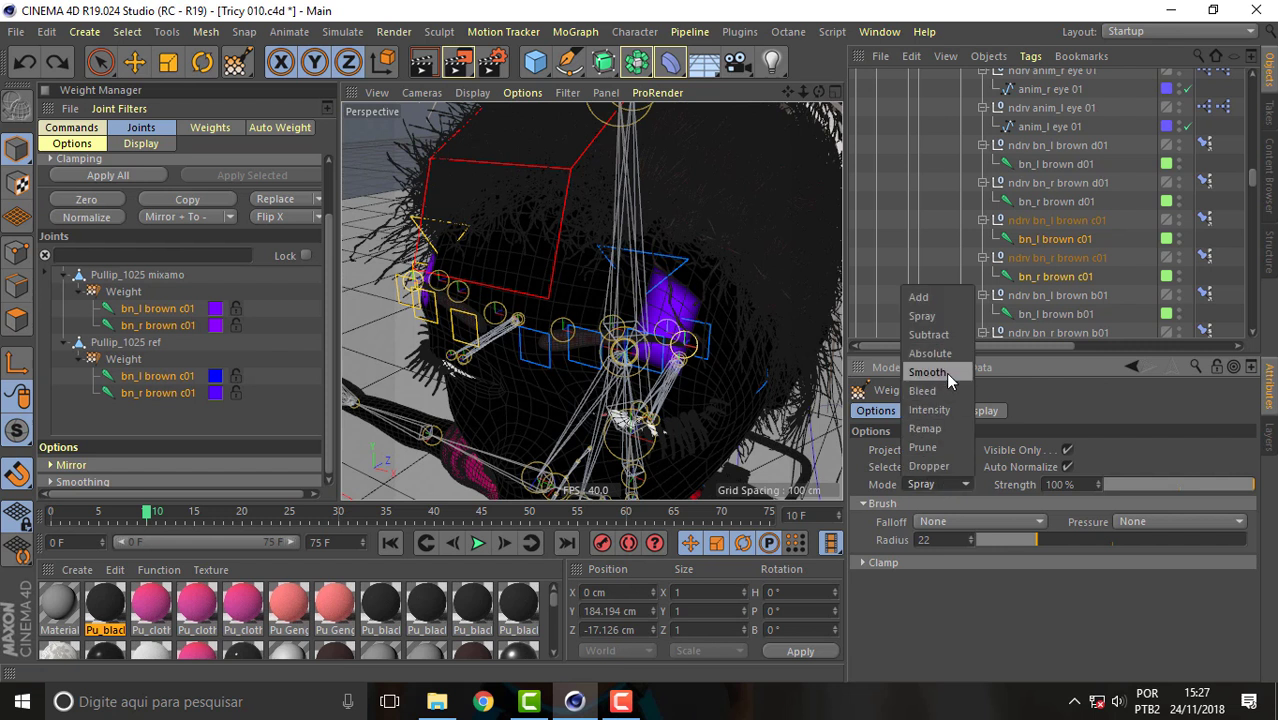
click(946, 372)
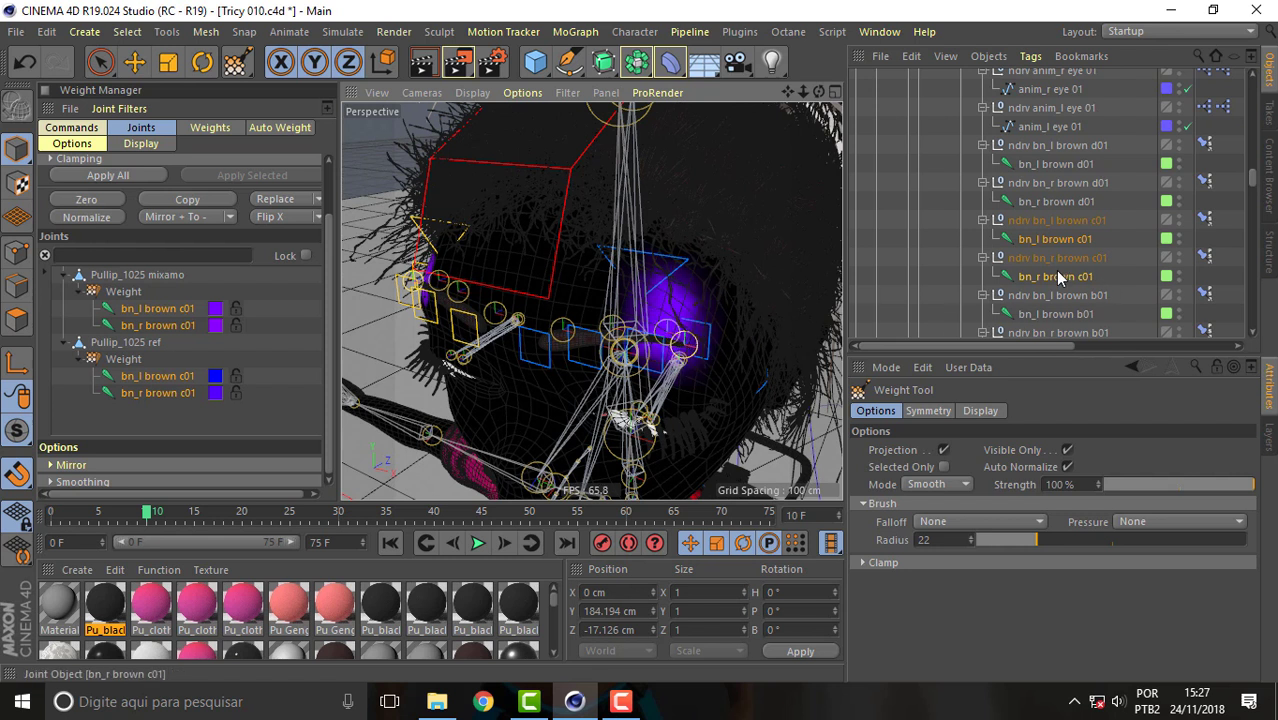
Smooth bn_r brown c01's weights near the eye from a front view
click(1049, 238)
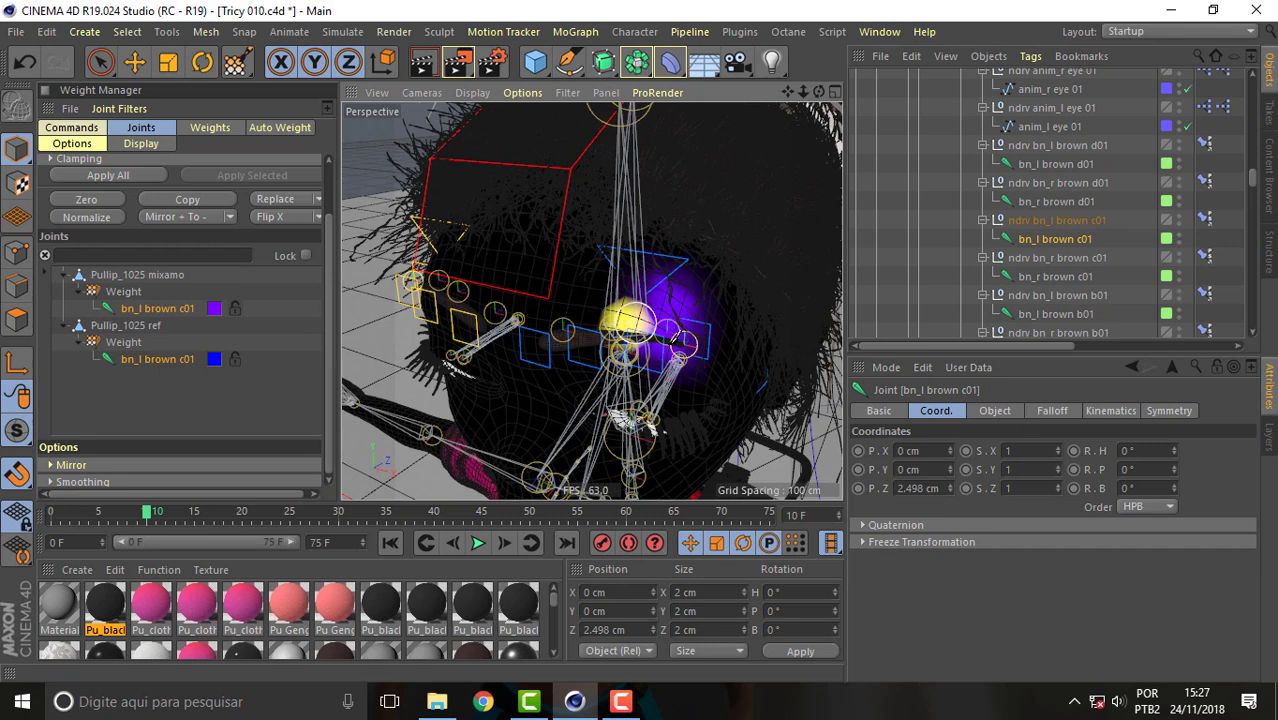
click(1076, 278)
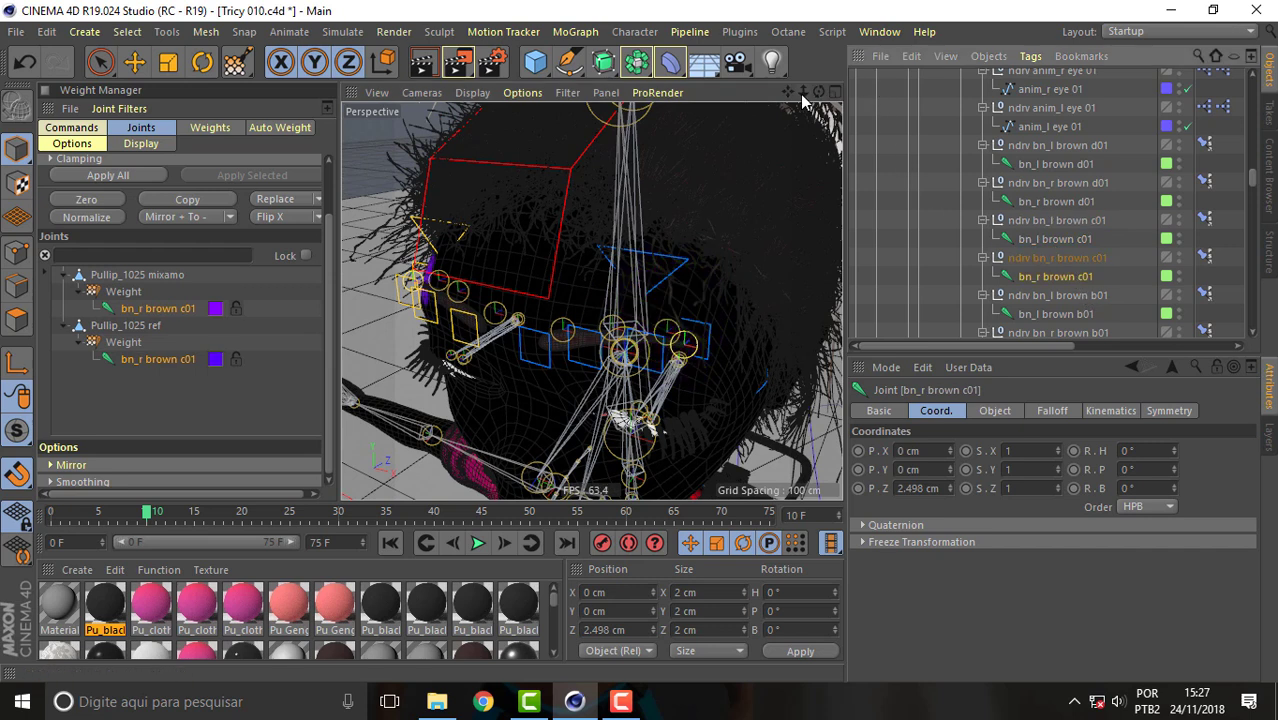
drag(817, 93, 778, 97)
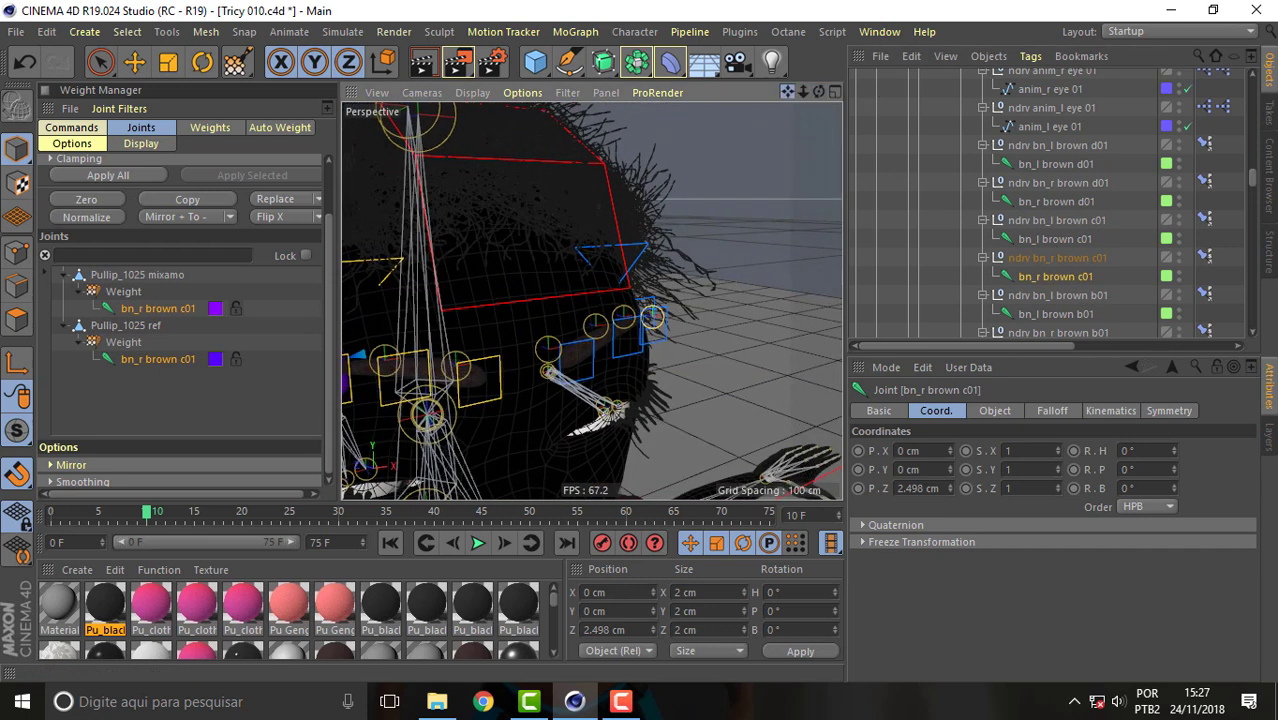
alt+drag(650, 316, 533, 280)
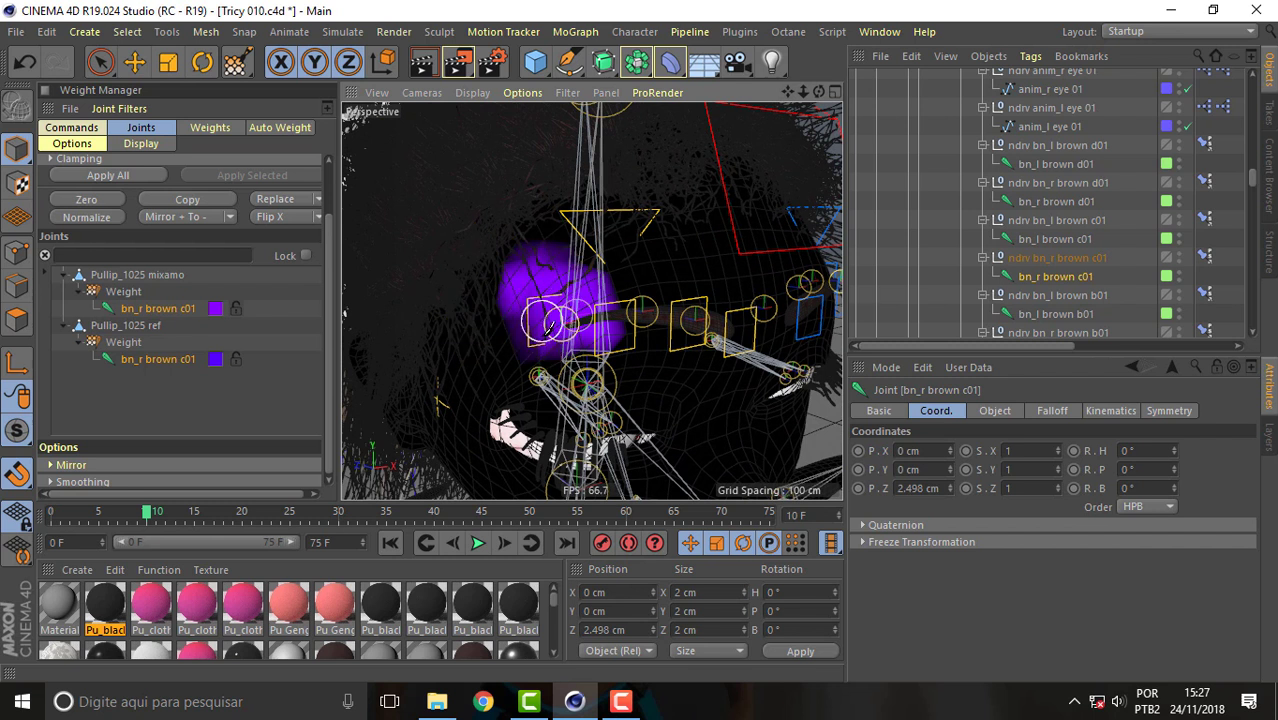
mouse_move(549, 328)
mouse_down()
mouse_move(614, 292)
mouse_move(560, 340)
mouse_move(510, 310)
mouse_move(578, 255)
mouse_move(613, 300)
mouse_move(556, 371)
mouse_move(536, 365)
mouse_move(563, 342)
mouse_up()
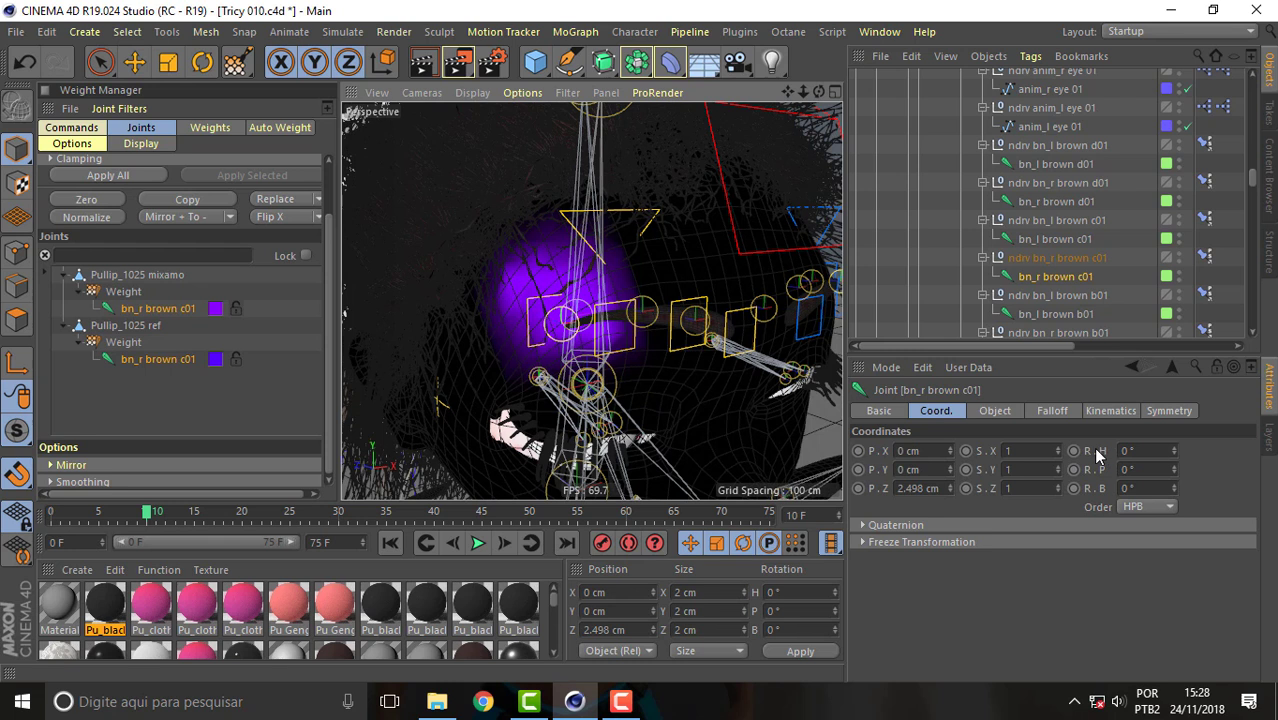
Show bn Upper Jaw 01's weights and inspect them close to the eye at frame 3
drag(1253, 183, 1253, 165)
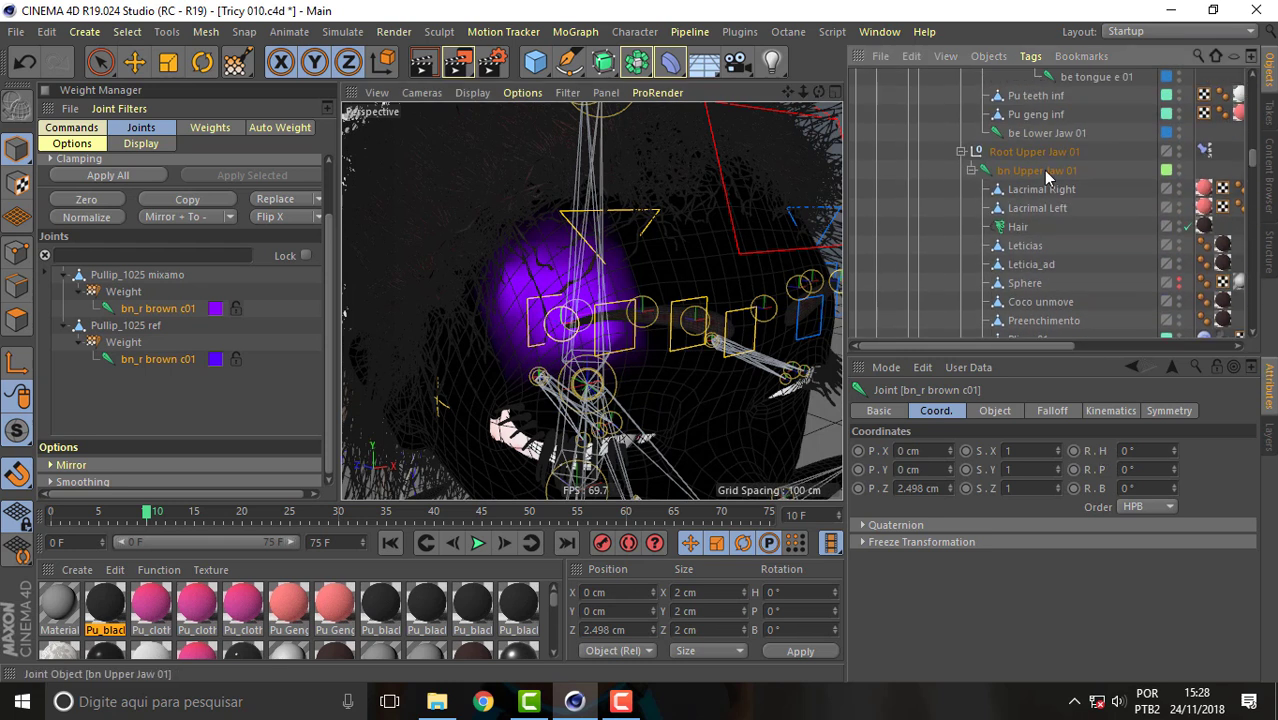
click(1043, 170)
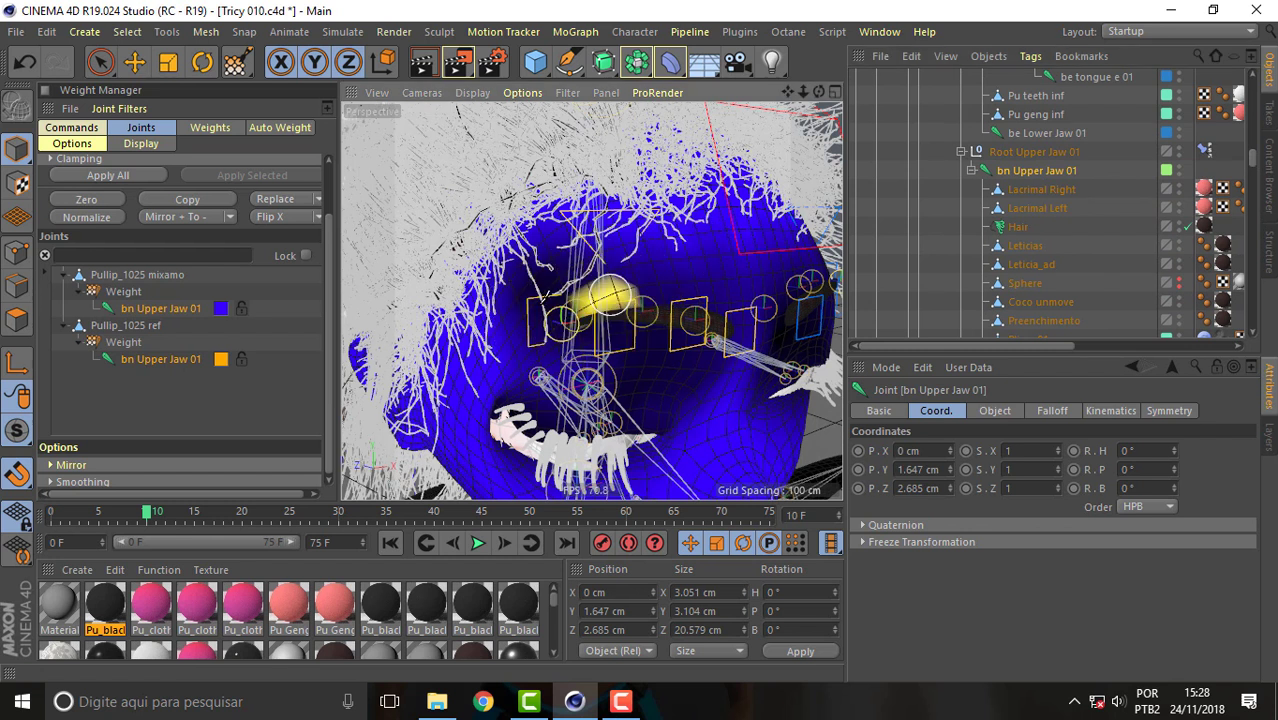
mouse_move(820, 92)
mouse_down()
mouse_move(592, 301)
mouse_move(826, 114)
mouse_up()
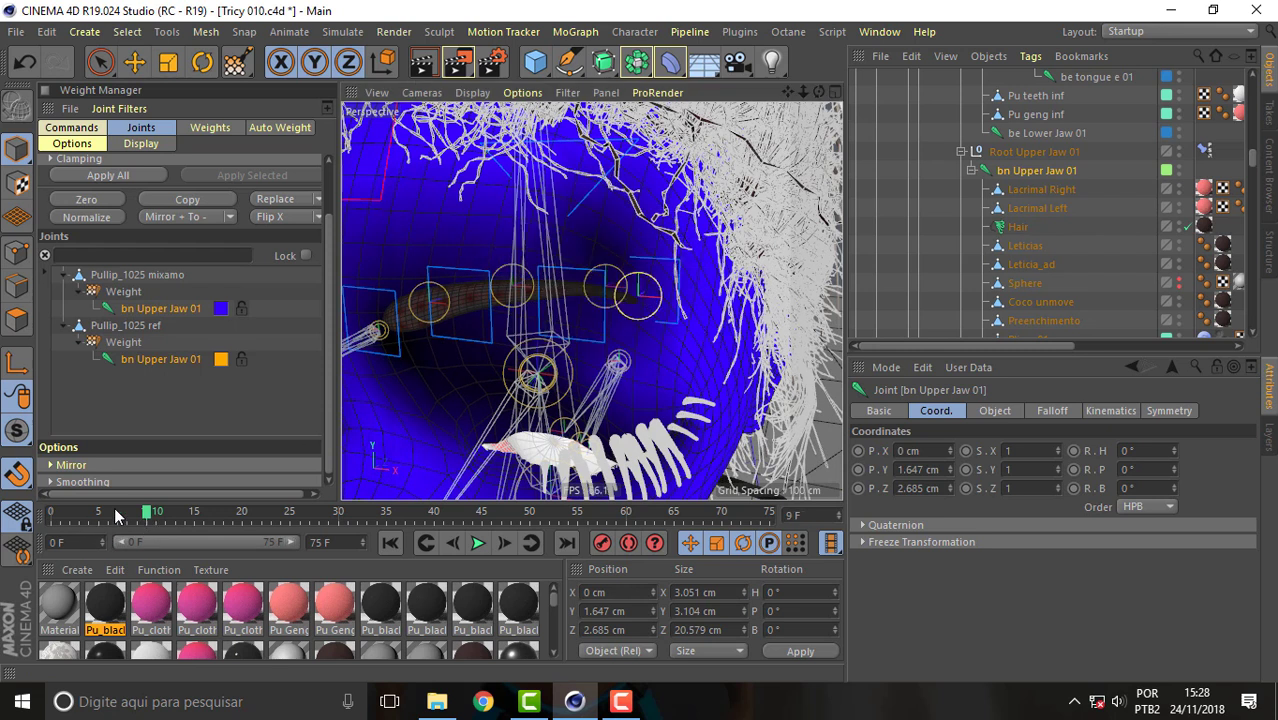
mouse_move(150, 516)
mouse_down()
mouse_move(113, 511)
mouse_move(197, 512)
mouse_up()
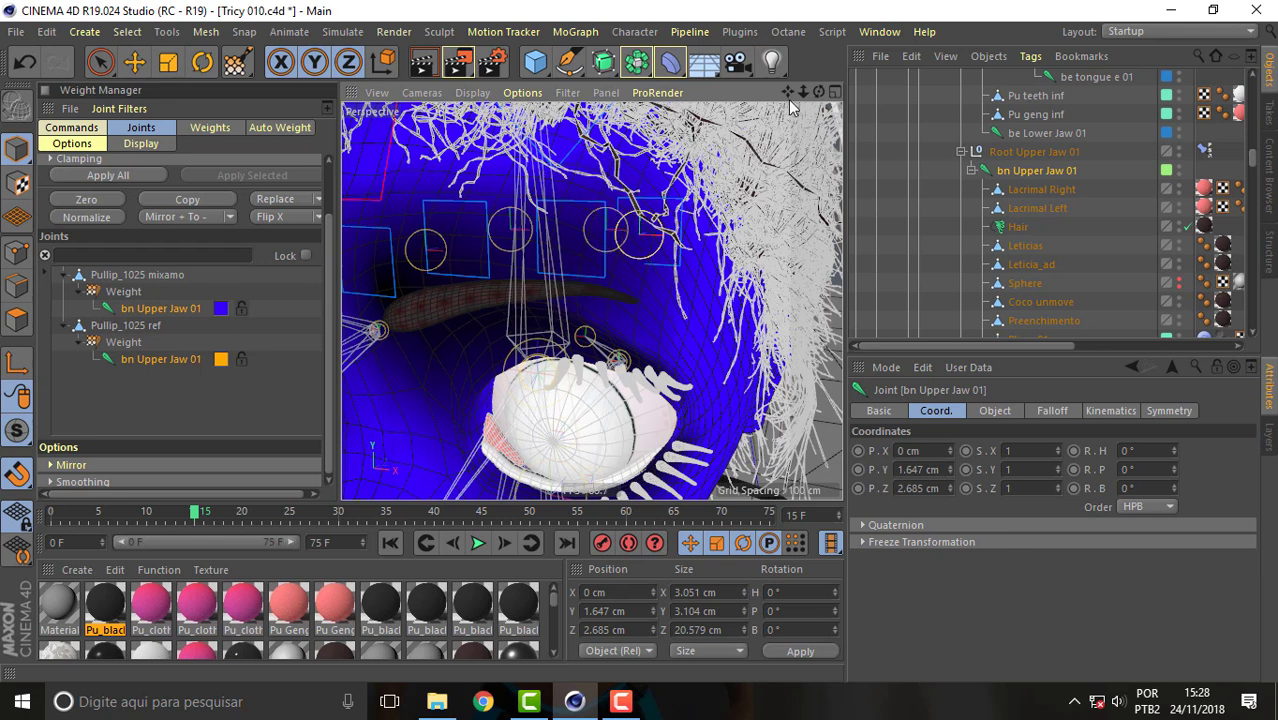
Check the upper jaw weights at frame 13 from several angles around the head
drag(789, 93, 593, 297)
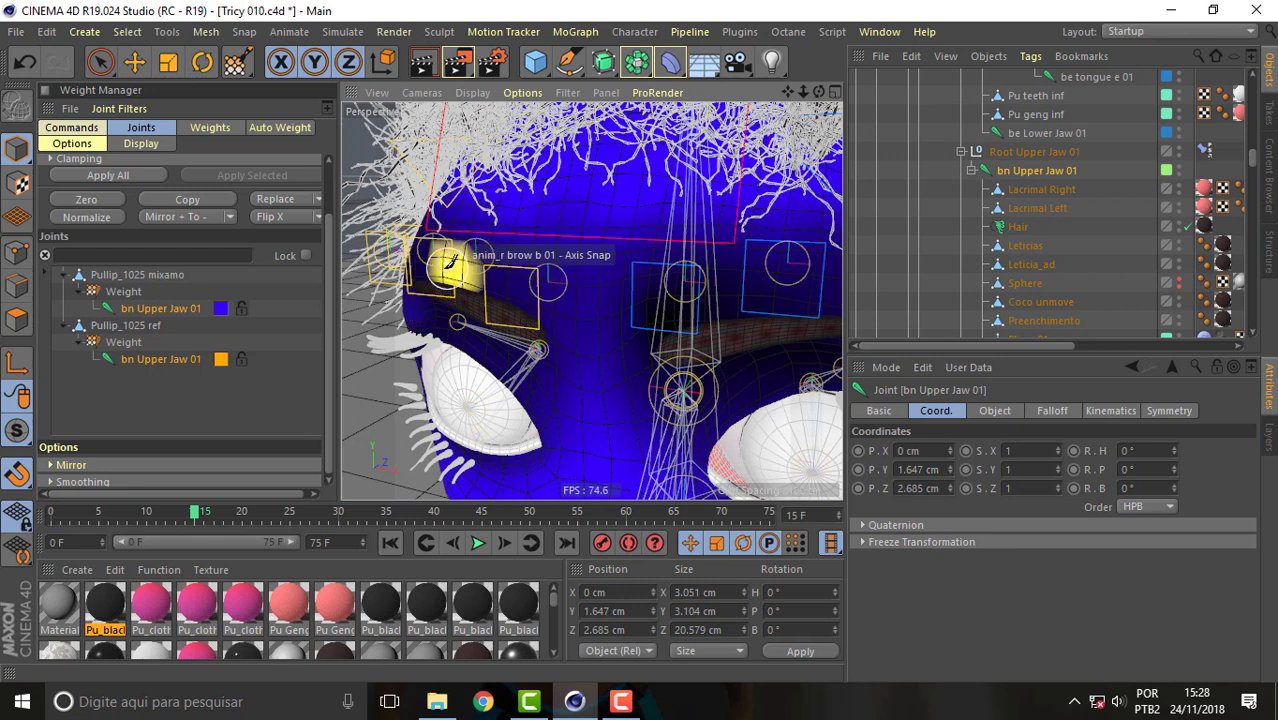
drag(820, 95, 600, 200)
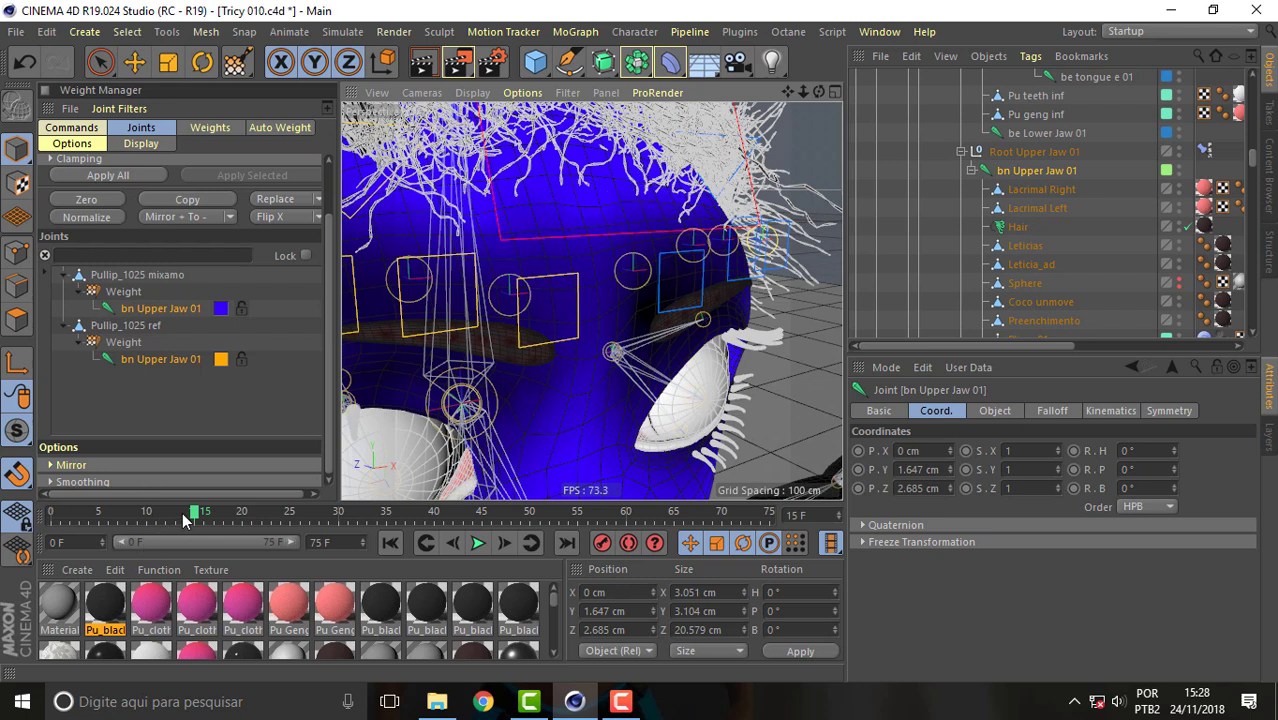
drag(188, 512, 264, 511)
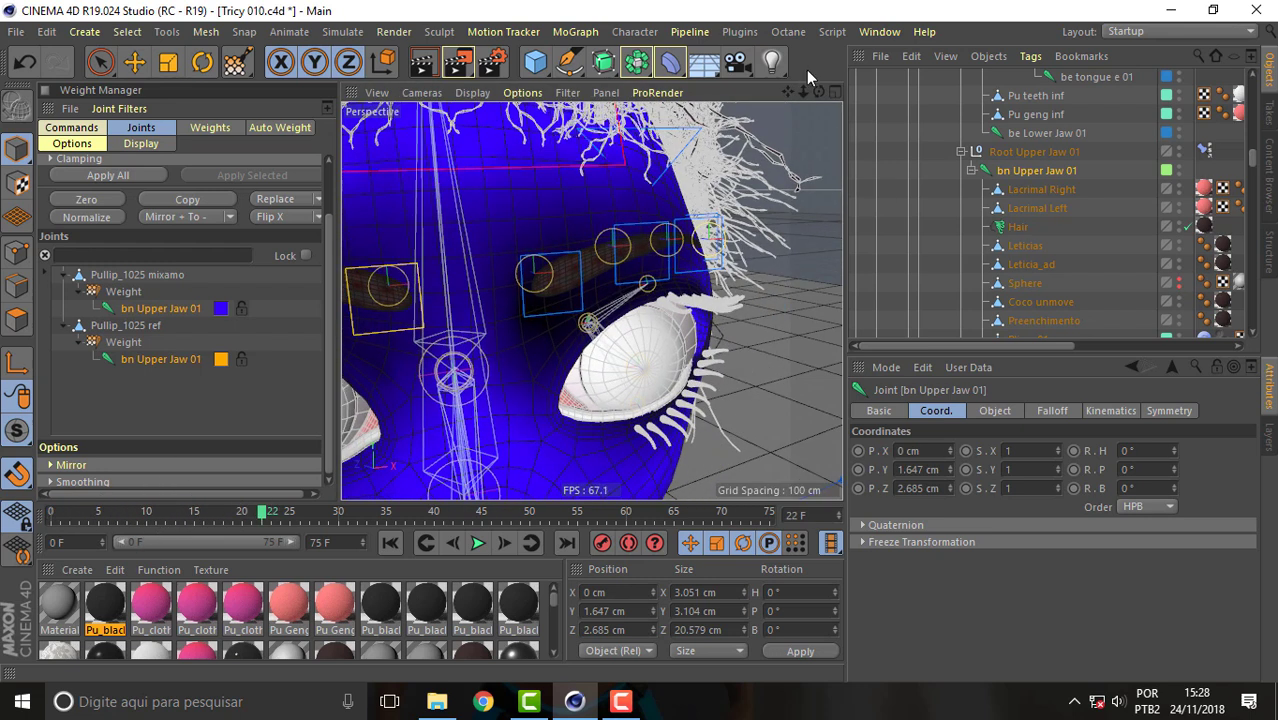
drag(818, 90, 832, 80)
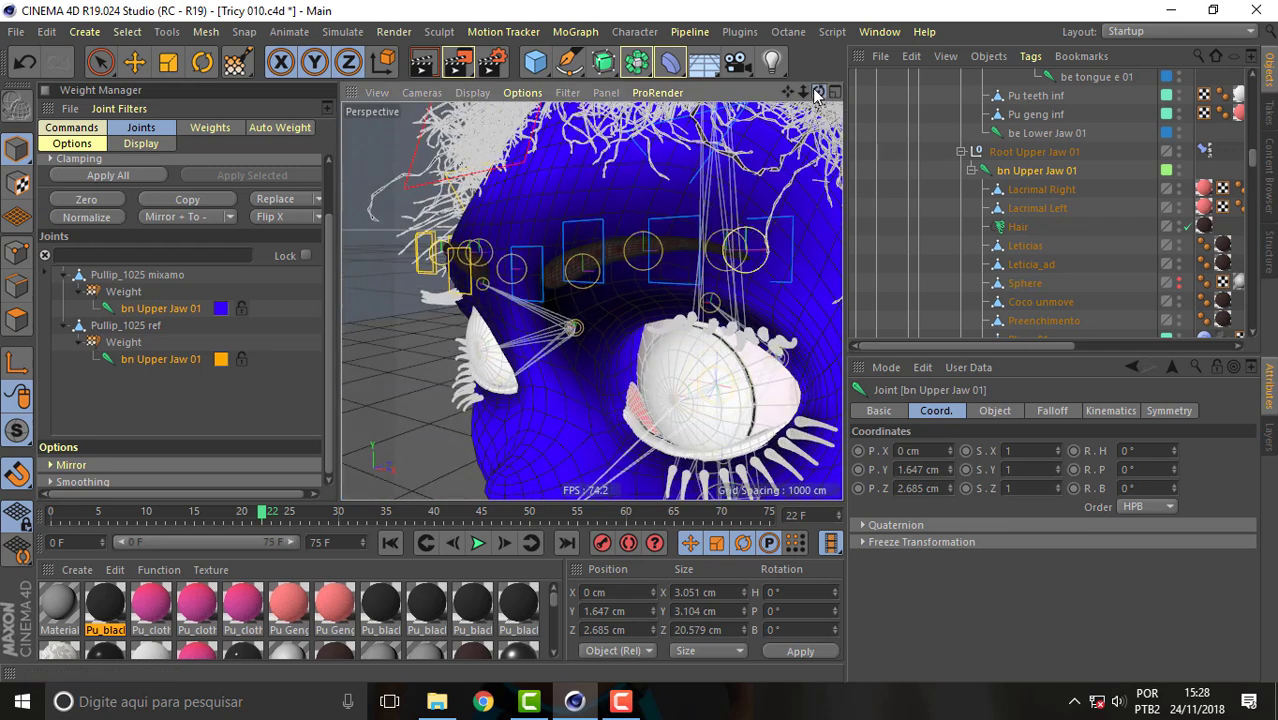
drag(816, 93, 830, 98)
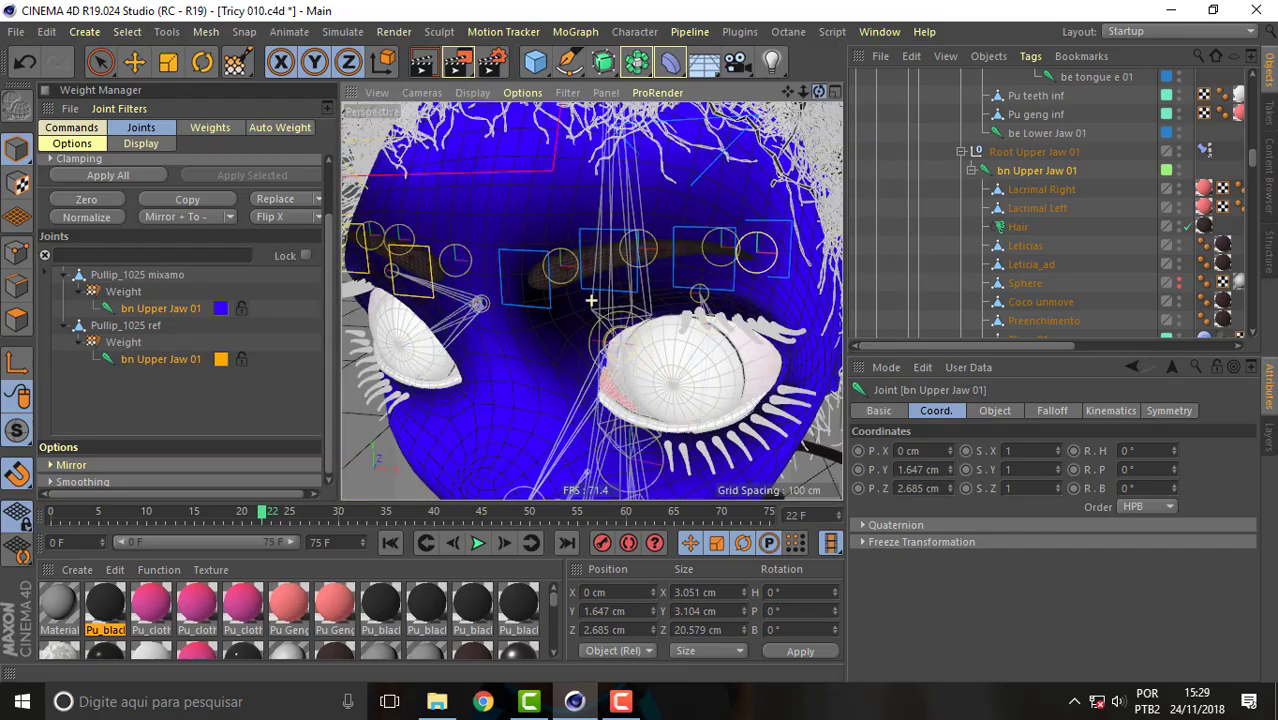
click(622, 702)
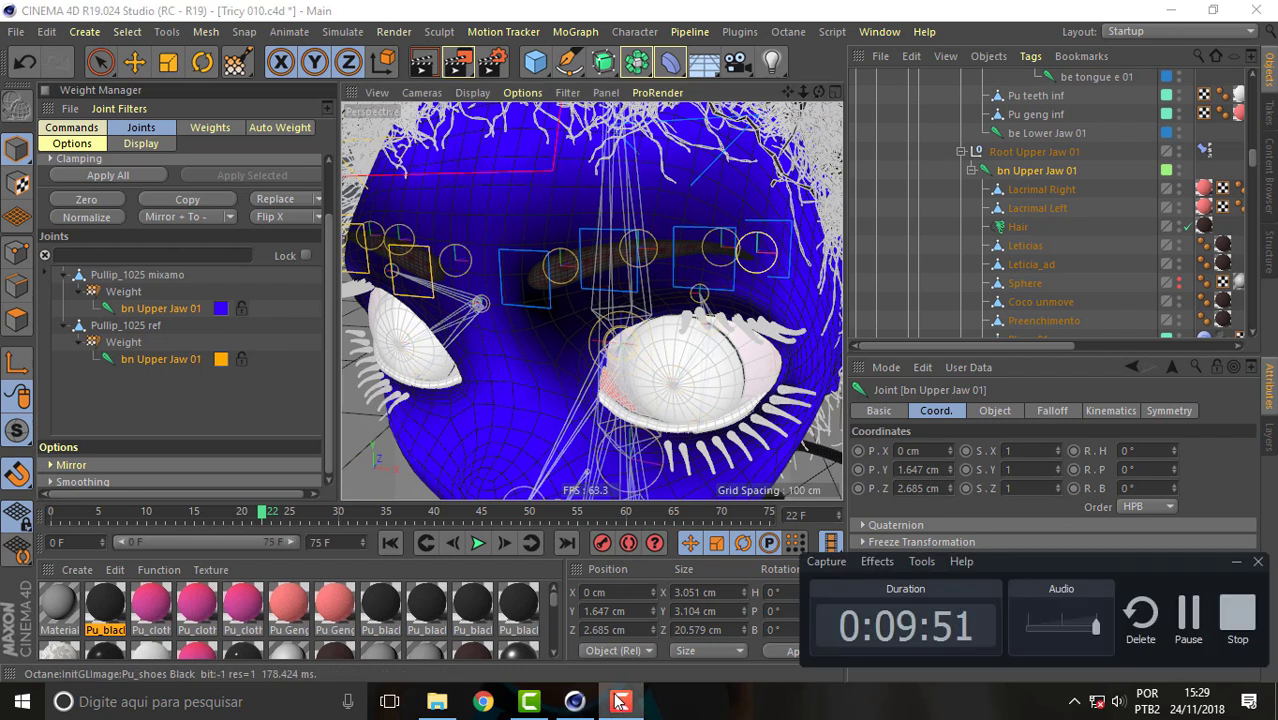